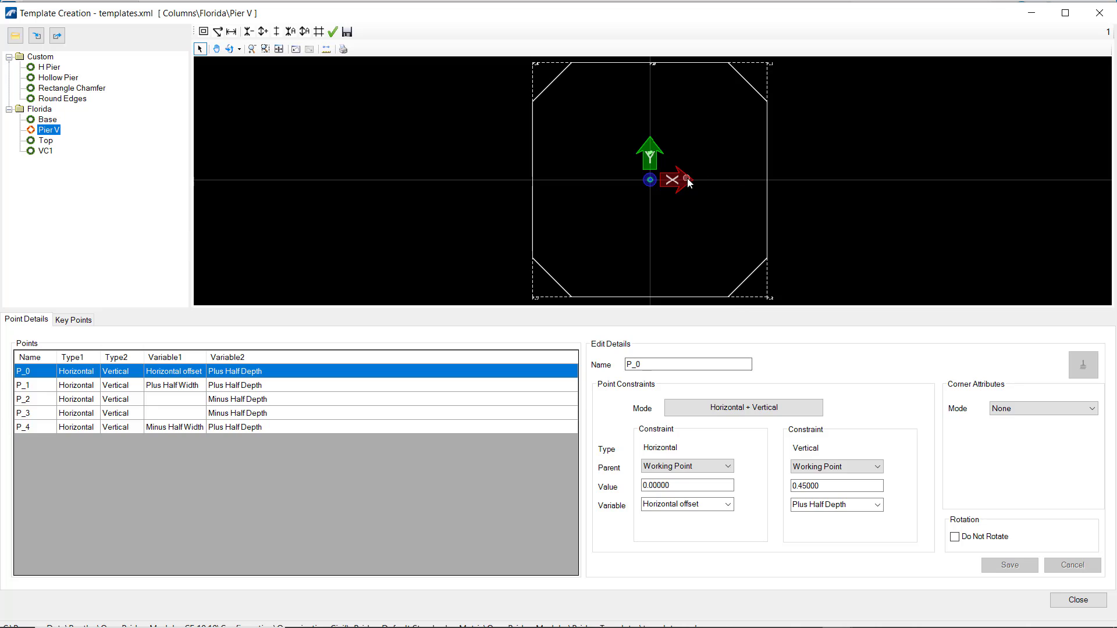
Examine the Pier V column template's points P_0 to P_4 with their constraints, variables and chamfer attributes.
{"action": "scroll", "coordinate": [640, 185], "scroll_direction": "down", "scroll_amount": 1}
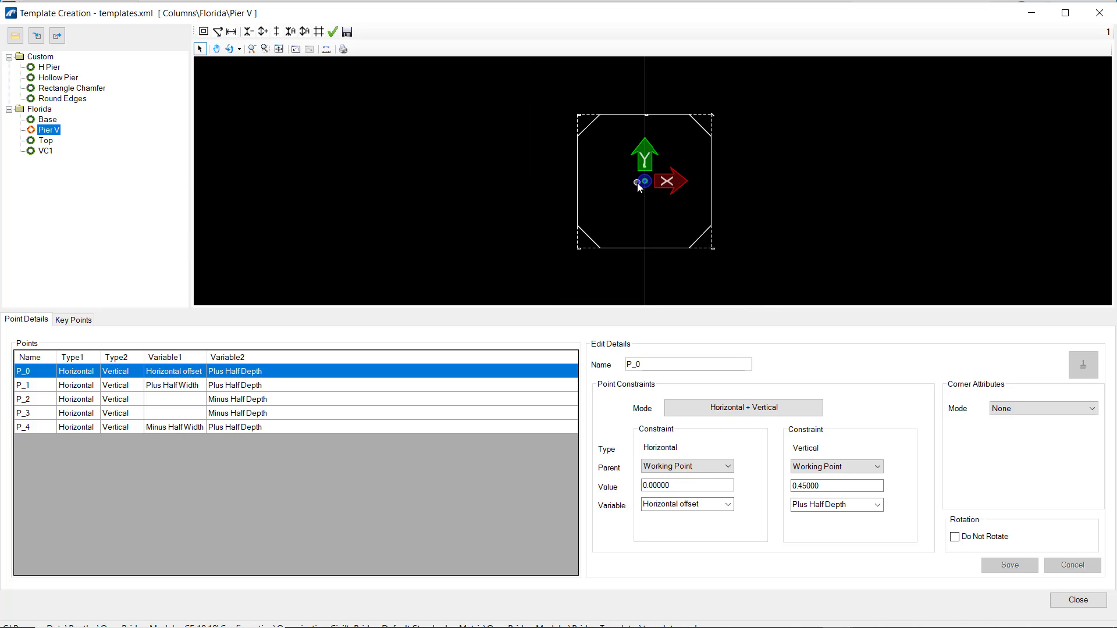
{"action": "scroll", "coordinate": [640, 185], "scroll_direction": "up", "scroll_amount": 1}
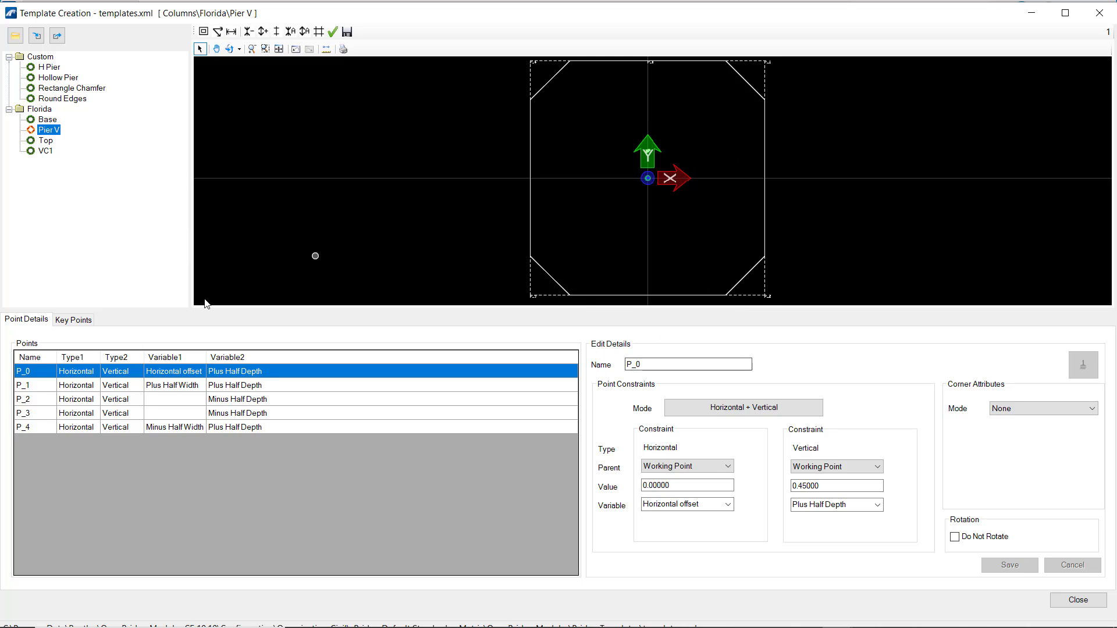
{"action": "left_click", "coordinate": [147, 373]}
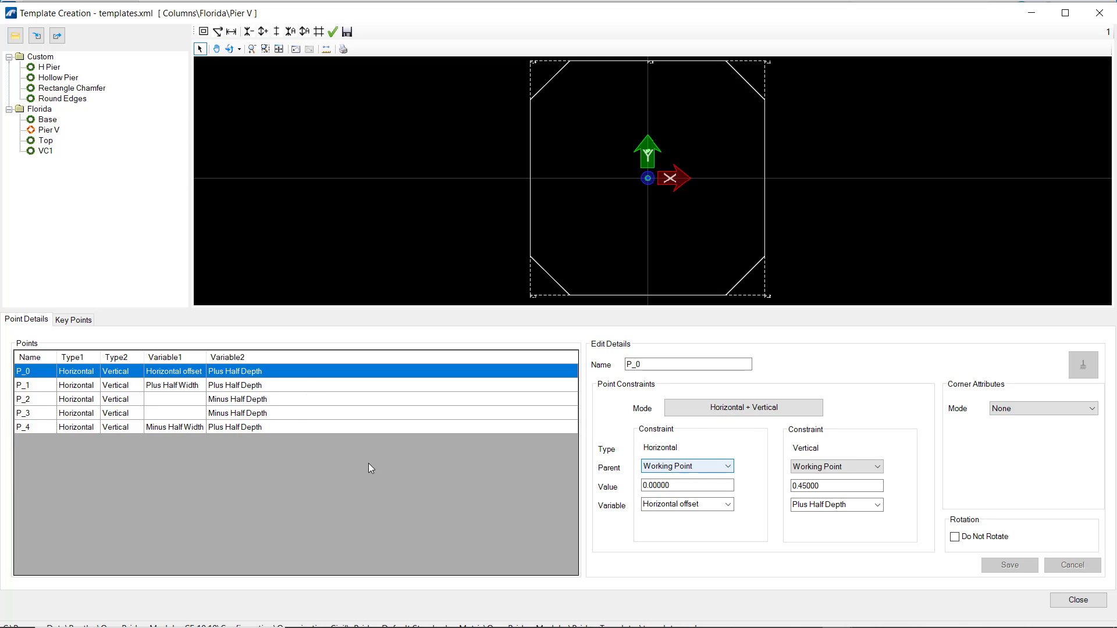
{"action": "left_click", "coordinate": [269, 386]}
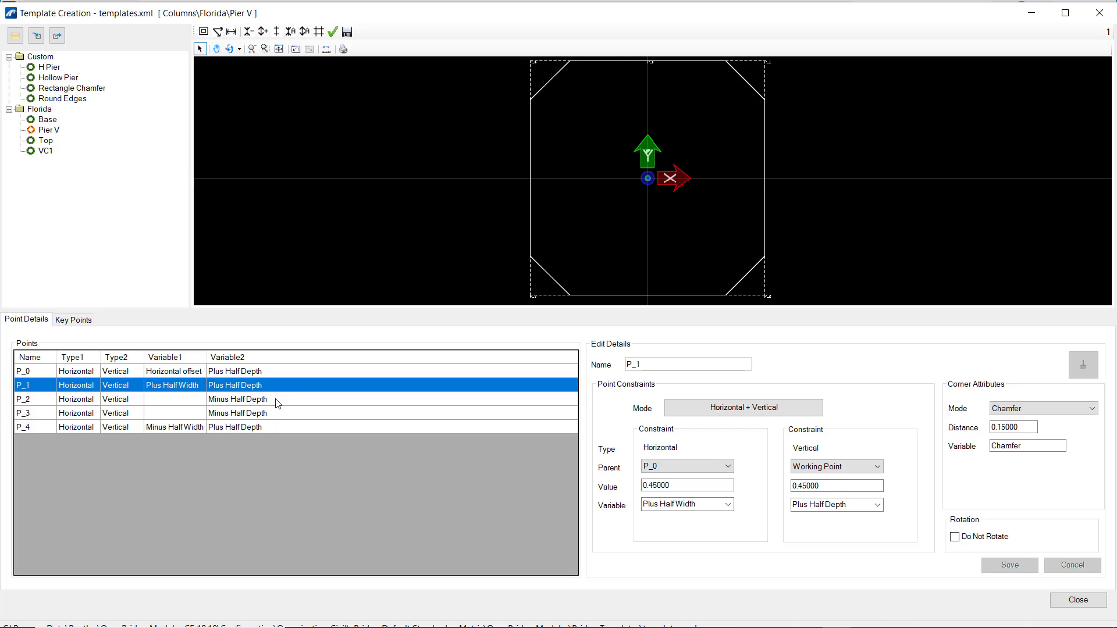
{"action": "left_click", "coordinate": [277, 401]}
{"action": "left_click", "coordinate": [270, 428]}
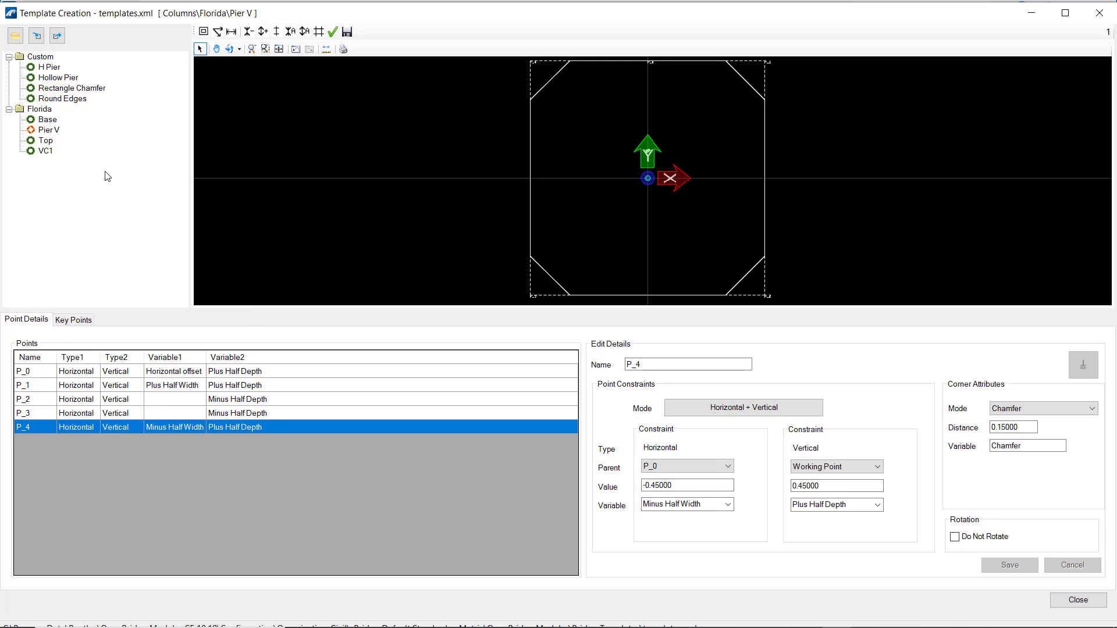
Verify the Pier V template and test its Horizontal offset variable with a value of 1.
{"action": "right_click", "coordinate": [57, 133]}
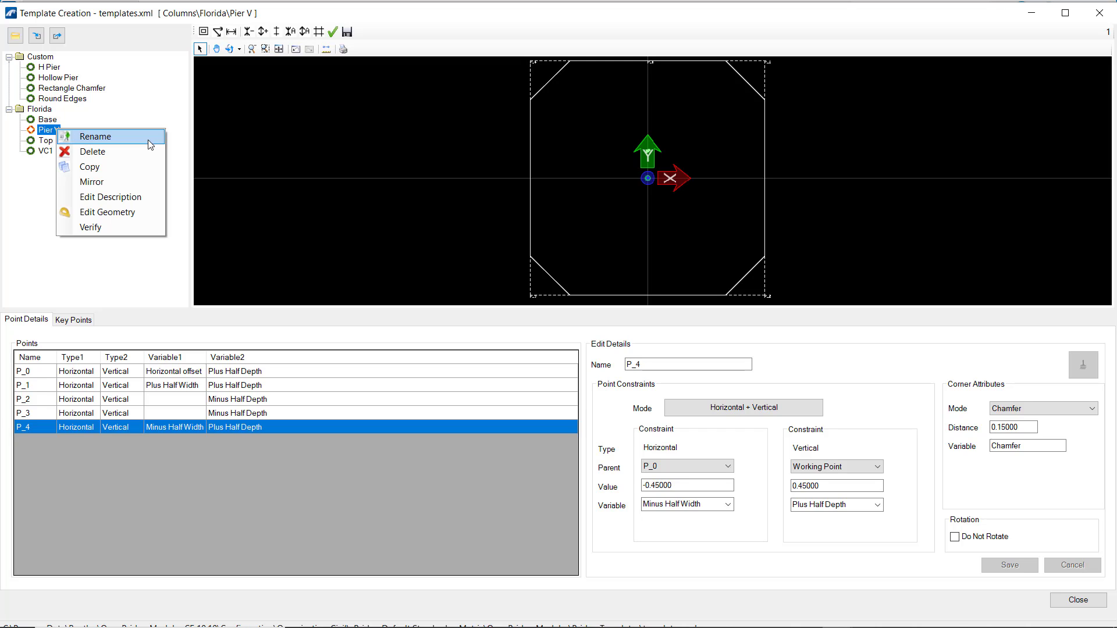
{"action": "left_click", "coordinate": [137, 225]}
{"action": "left_click_drag", "start_coordinate": [402, 215], "coordinate": [523, 166]}
{"action": "left_click", "coordinate": [737, 202]}
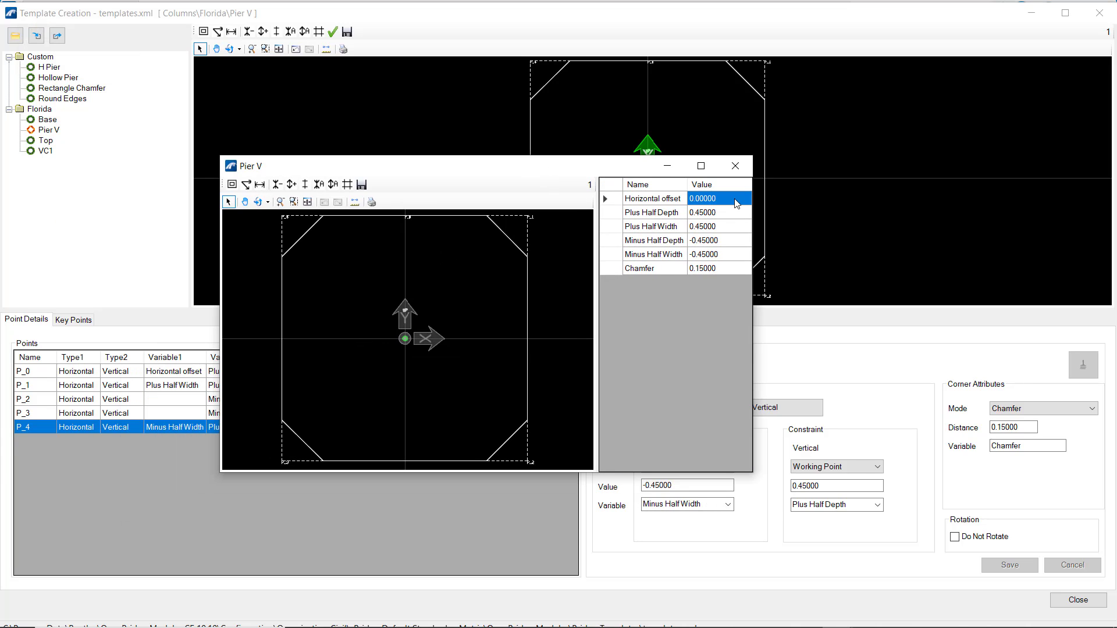
{"action": "type", "text": "1"}
{"action": "key", "text": "Return"}
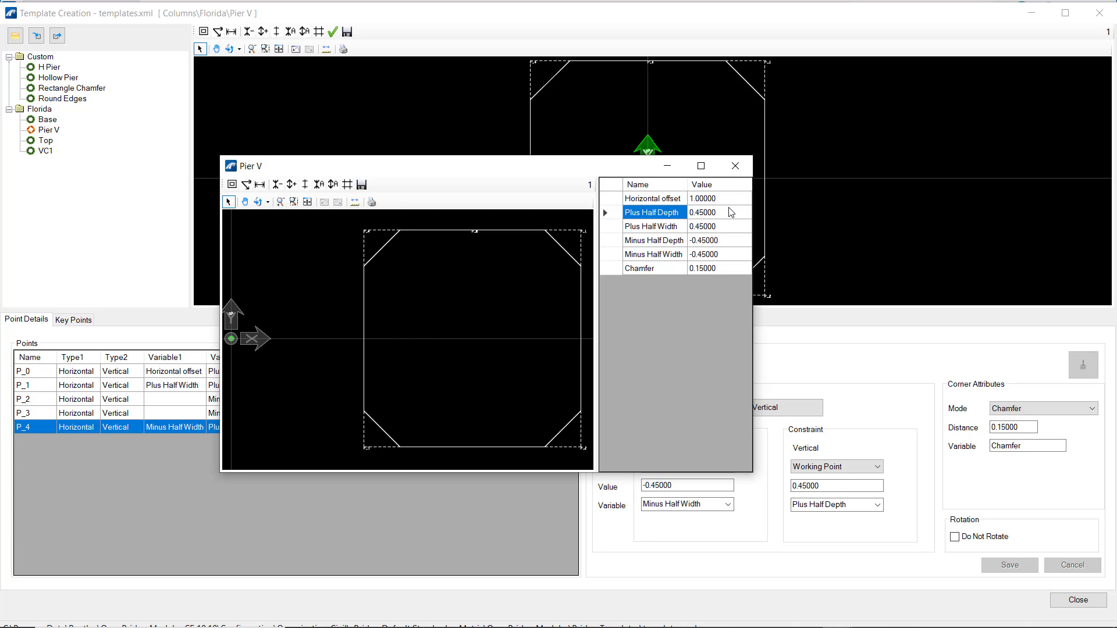
Test the template's depth variables with Plus Half Depth at 0.75 and Minus Half Depth at -0.75.
{"action": "left_click", "coordinate": [730, 215]}
{"action": "type", "text": "."}
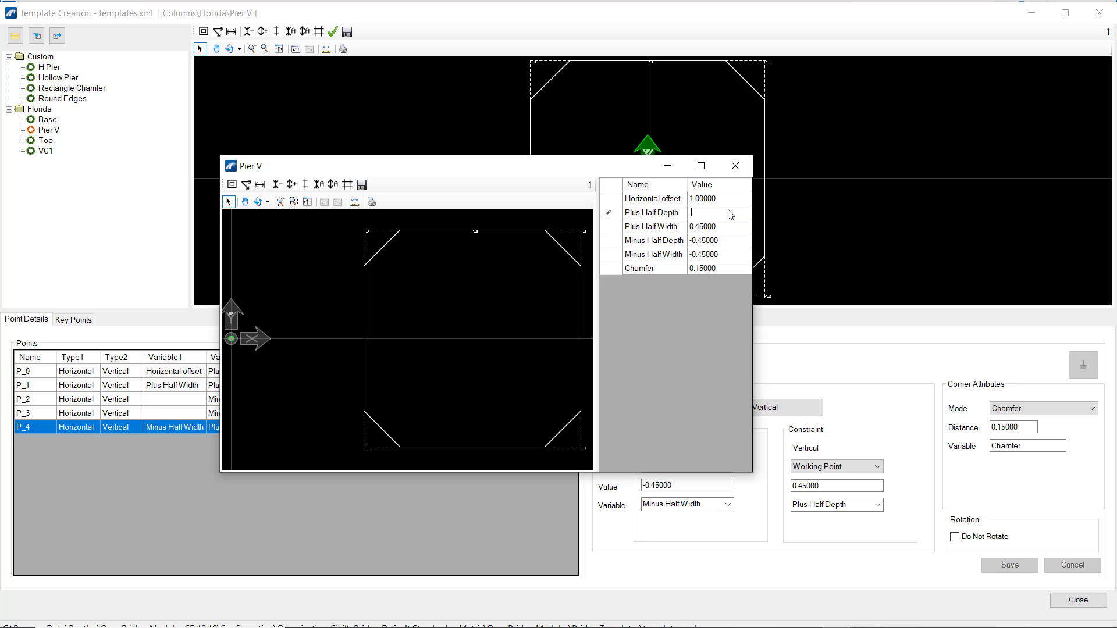
{"action": "type", "text": "75"}
{"action": "key", "text": "Return"}
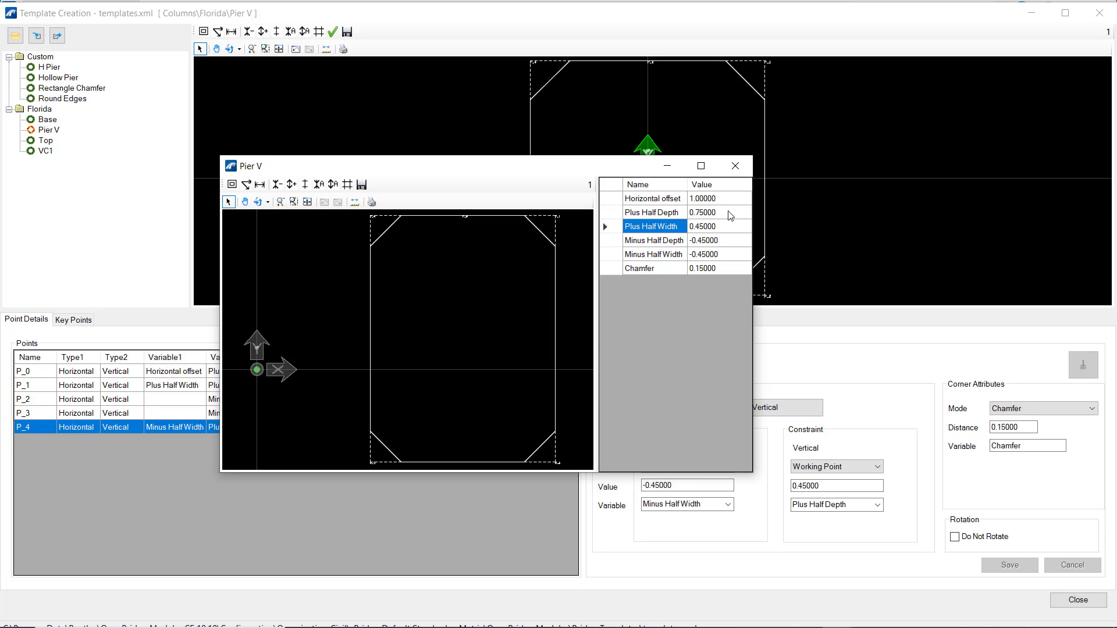
{"action": "left_click", "coordinate": [725, 243]}
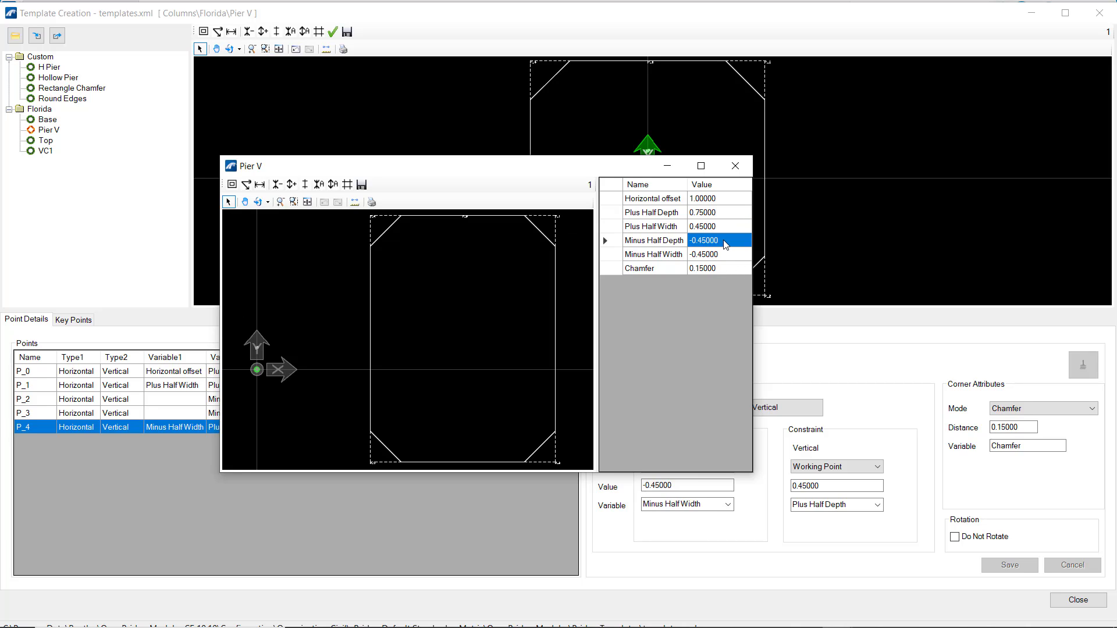
{"action": "type", "text": "-0"}
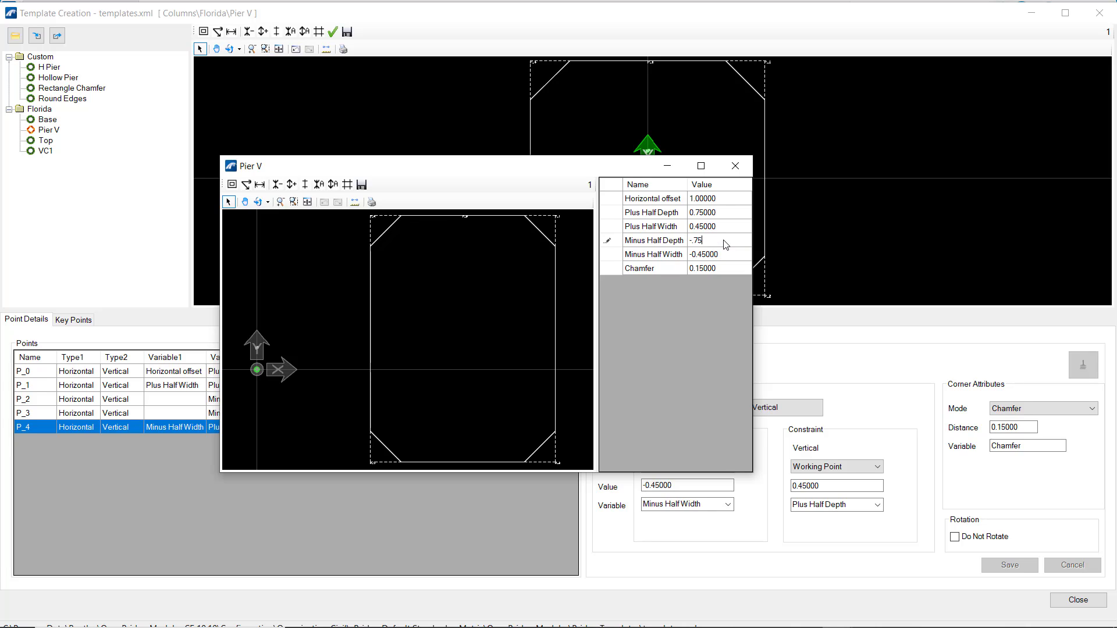
{"action": "type", "text": ".75"}
{"action": "key", "text": "Return"}
Test the template's width variables with Minus Half Width at -0.75 and Plus Half Width at 0.75.
{"action": "type", "text": "-.75"}
{"action": "key", "text": "Return"}
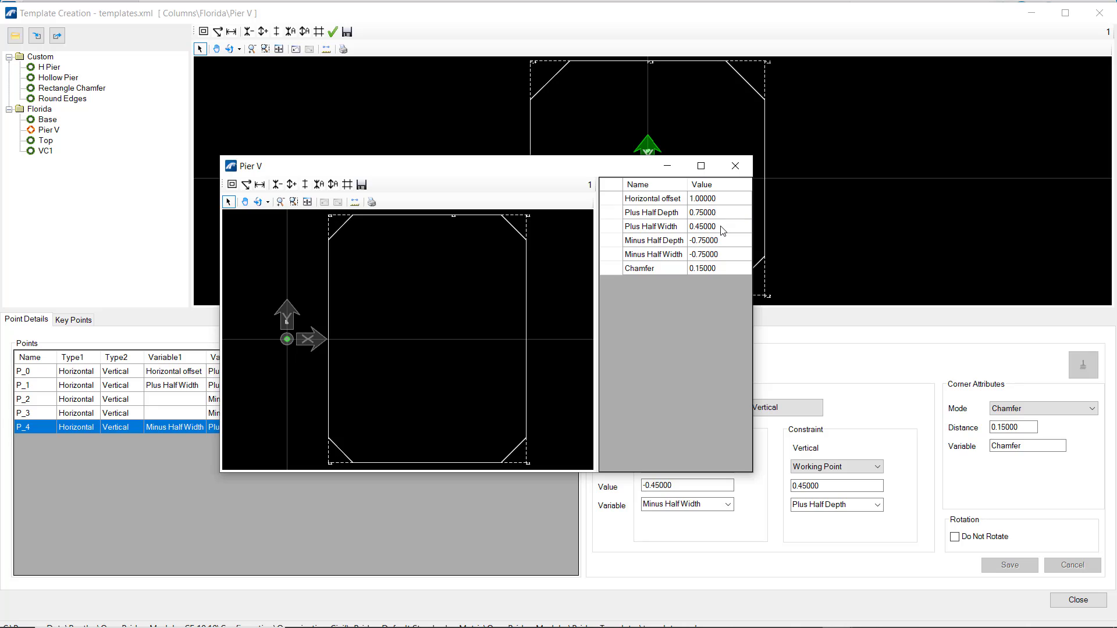
{"action": "left_click", "coordinate": [721, 227]}
{"action": "type", "text": ".75"}
{"action": "key", "text": "Return"}
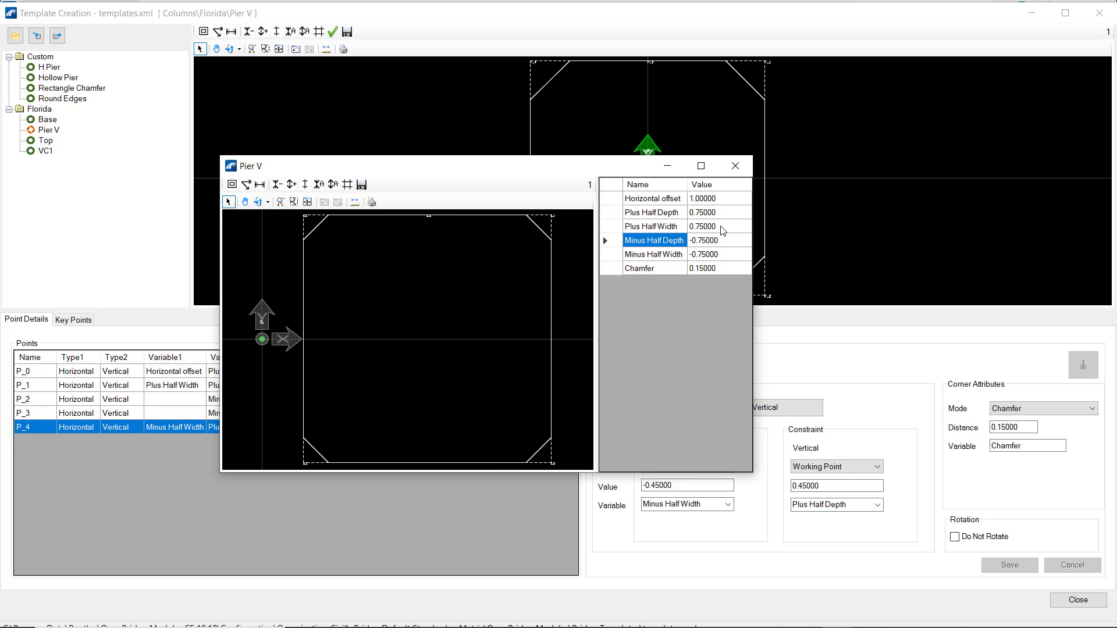
Test the Chamfer variable with a value of 0.45 and close the Pier V verification.
{"action": "left_click", "coordinate": [721, 270]}
{"action": "type", "text": ".4"}
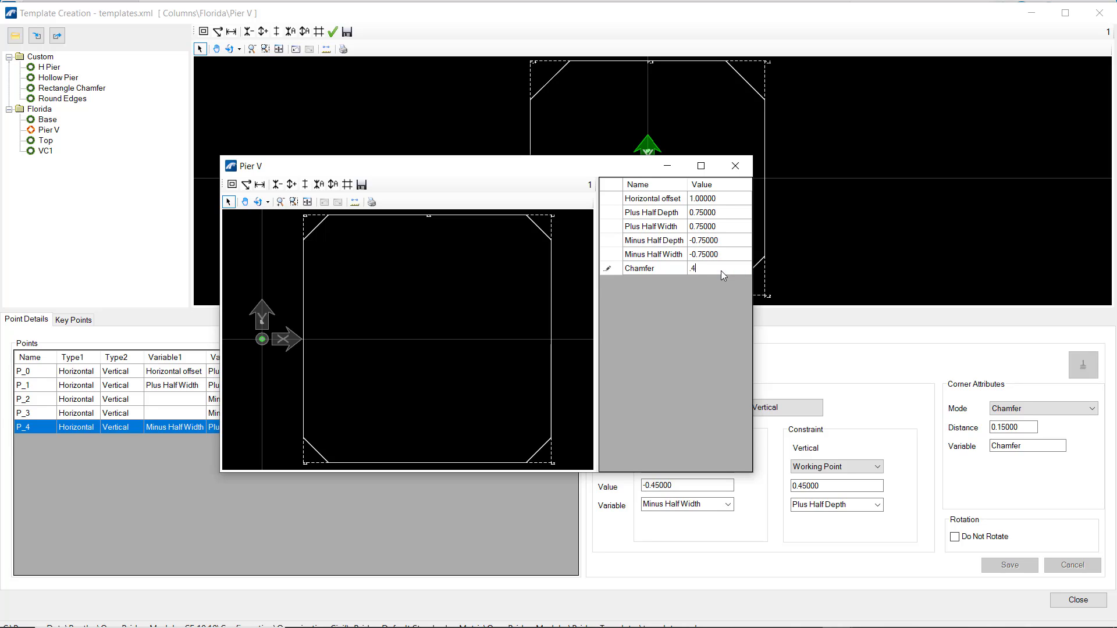
{"action": "type", "text": "5"}
{"action": "key", "text": "Return"}
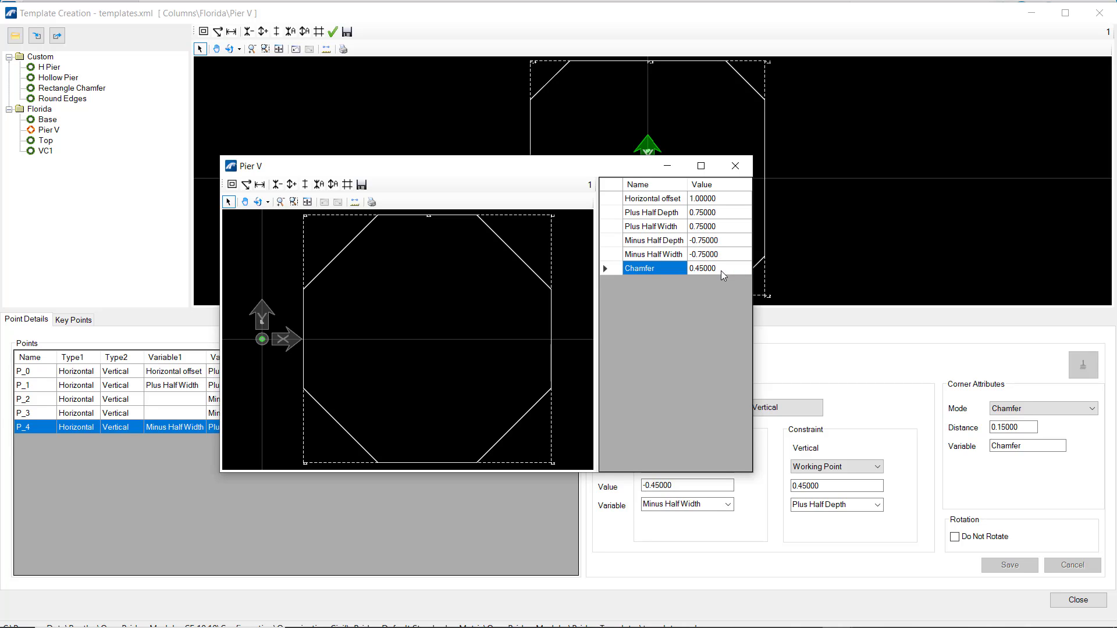
{"action": "left_click", "coordinate": [736, 167]}
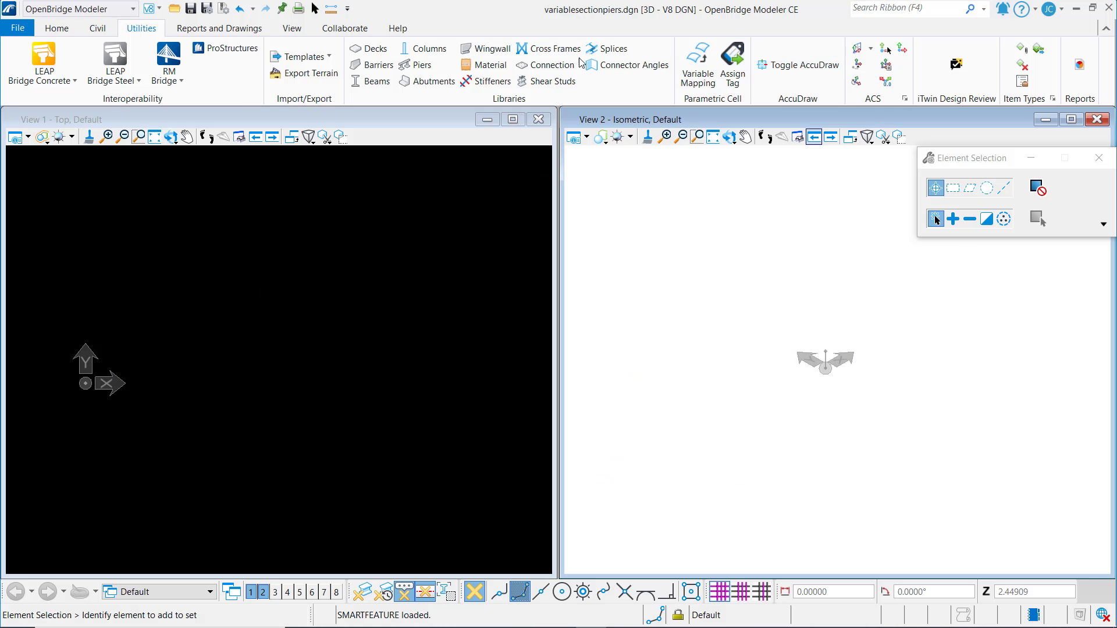
Open the MyPier template from the Variable Columns category of the multi-column pier library for editing.
{"action": "left_click", "coordinate": [419, 67]}
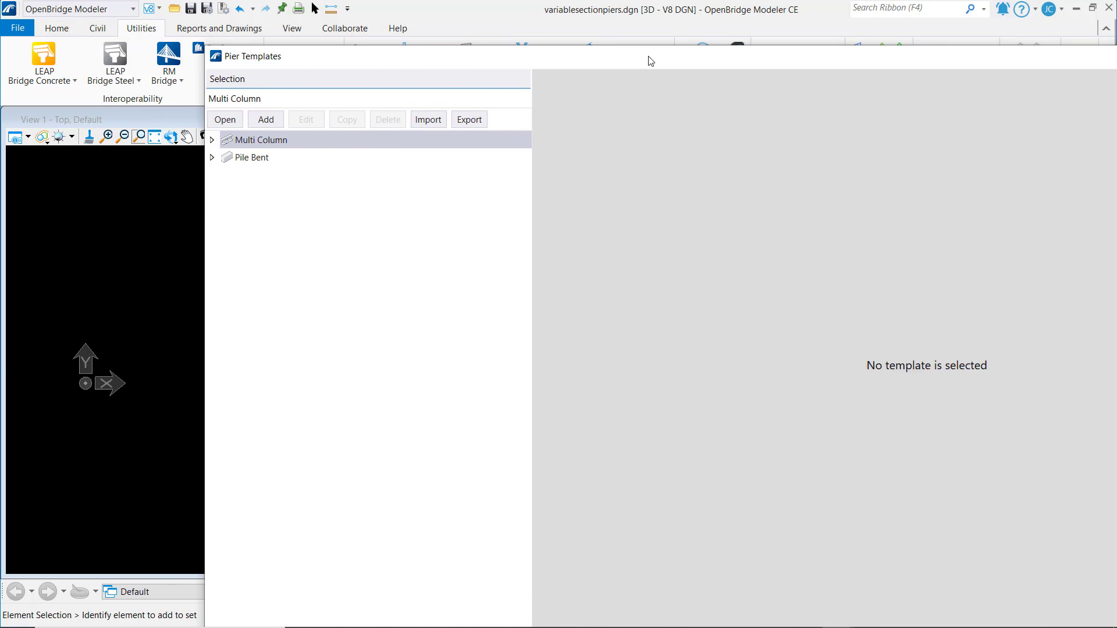
{"action": "left_click", "coordinate": [213, 145]}
{"action": "left_click", "coordinate": [212, 144]}
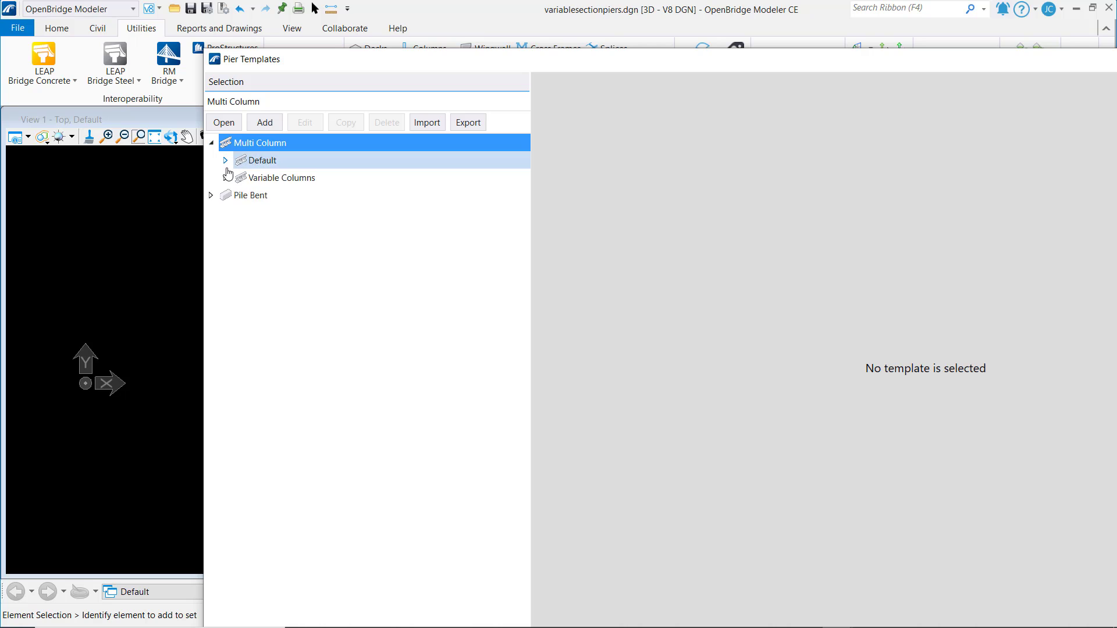
{"action": "left_click", "coordinate": [226, 180]}
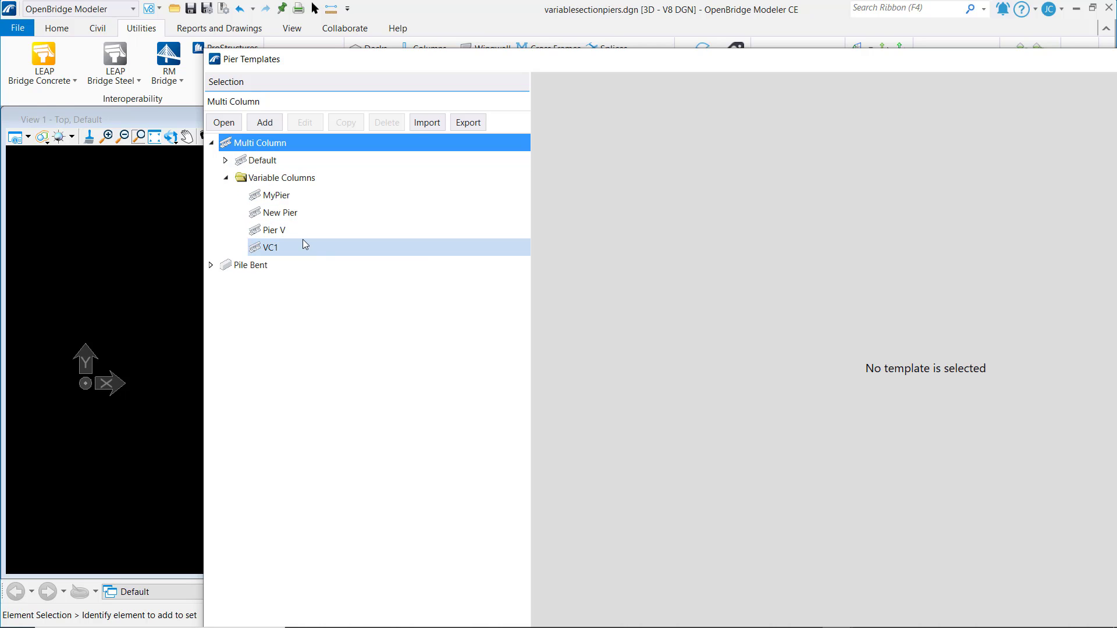
{"action": "left_click", "coordinate": [278, 195]}
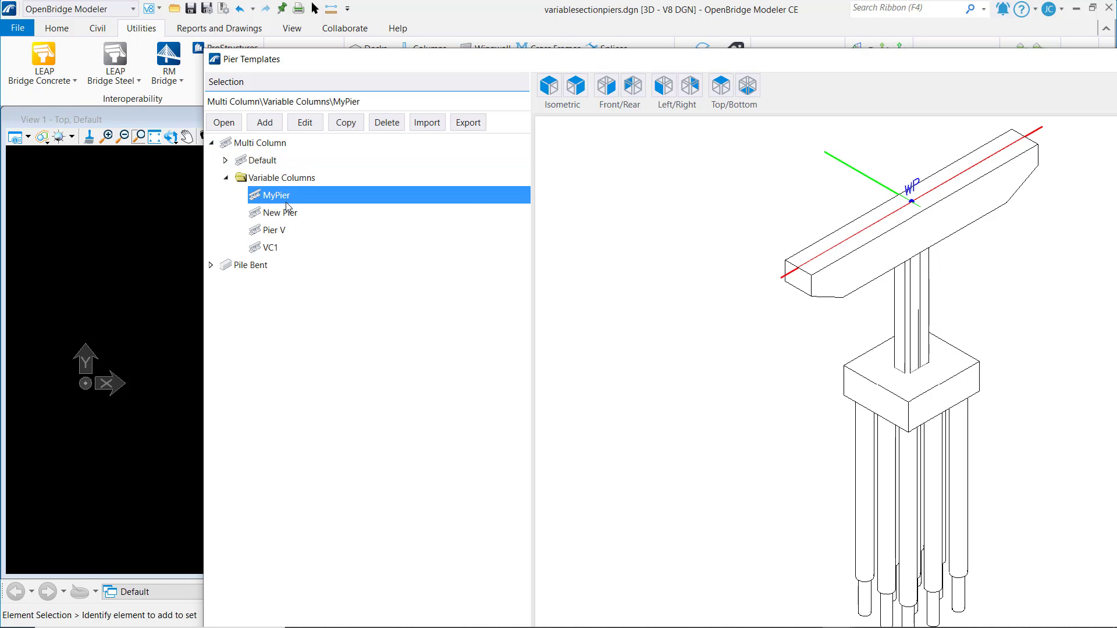
{"action": "left_click_drag", "start_coordinate": [661, 64], "coordinate": [570, 76]}
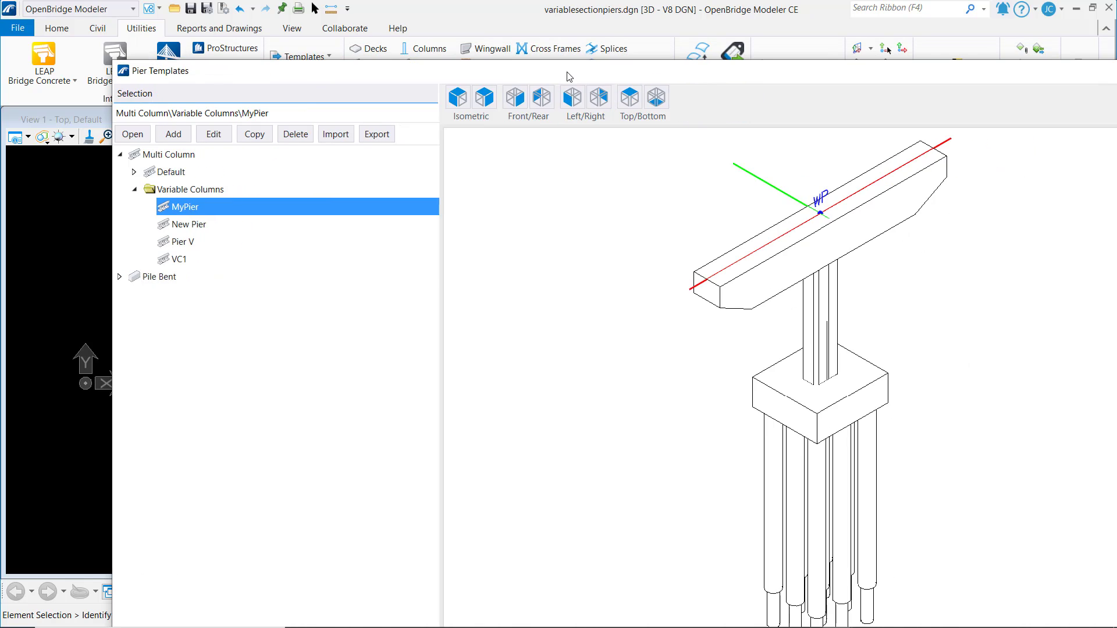
{"action": "left_click", "coordinate": [214, 134]}
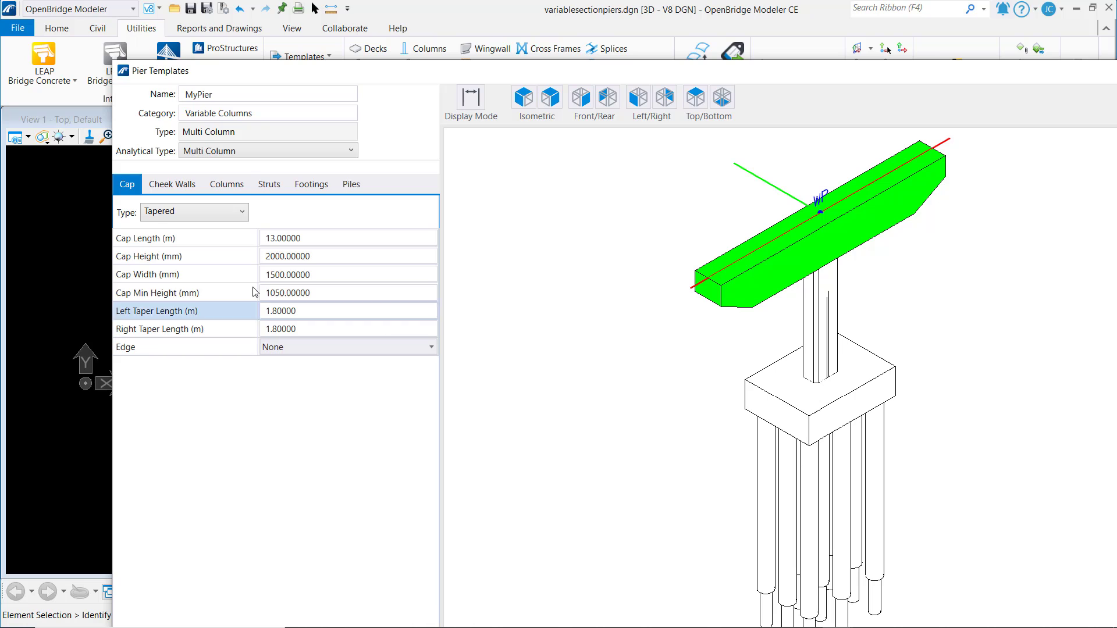
Open the variation definition of Column 1 in MyPier, leaving its type as Variable.
{"action": "left_click", "coordinate": [227, 185]}
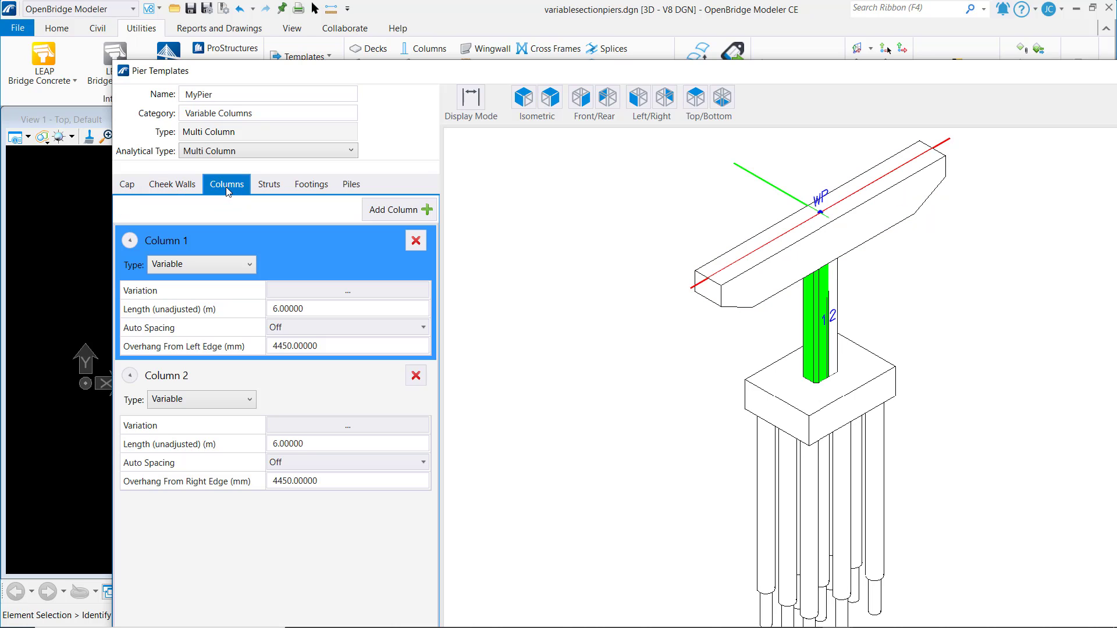
{"action": "left_click", "coordinate": [317, 347]}
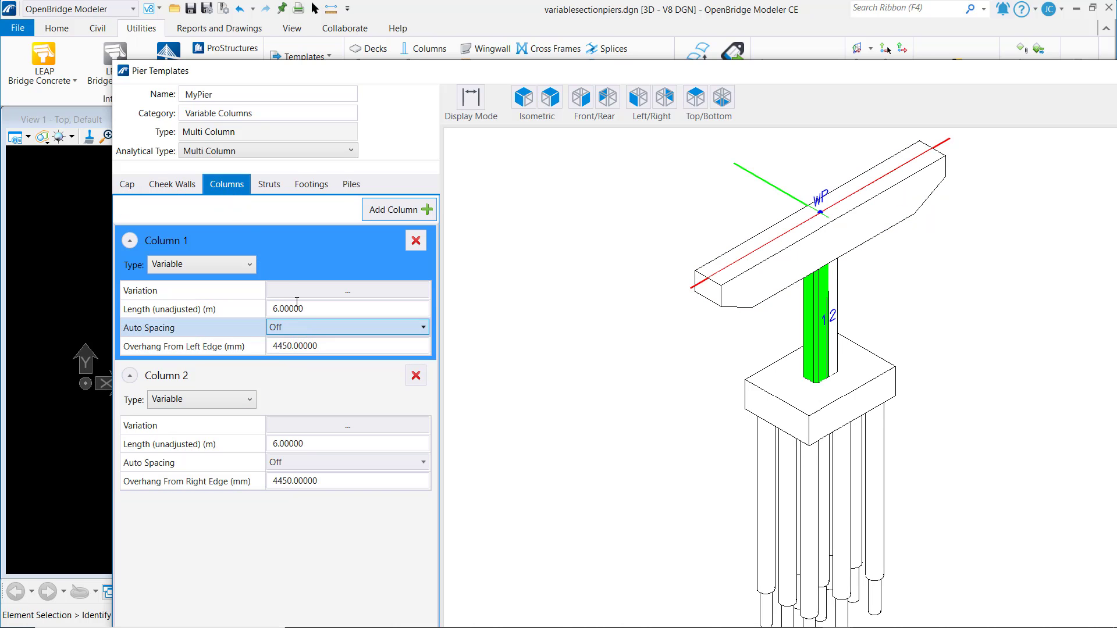
{"action": "left_click", "coordinate": [251, 267]}
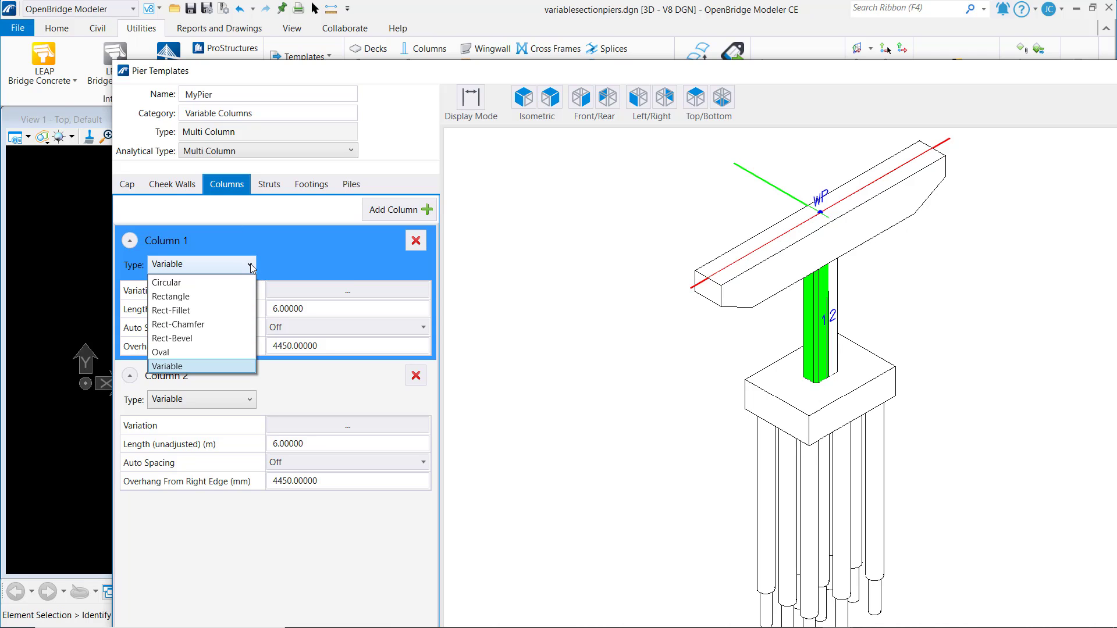
{"action": "left_click", "coordinate": [274, 215]}
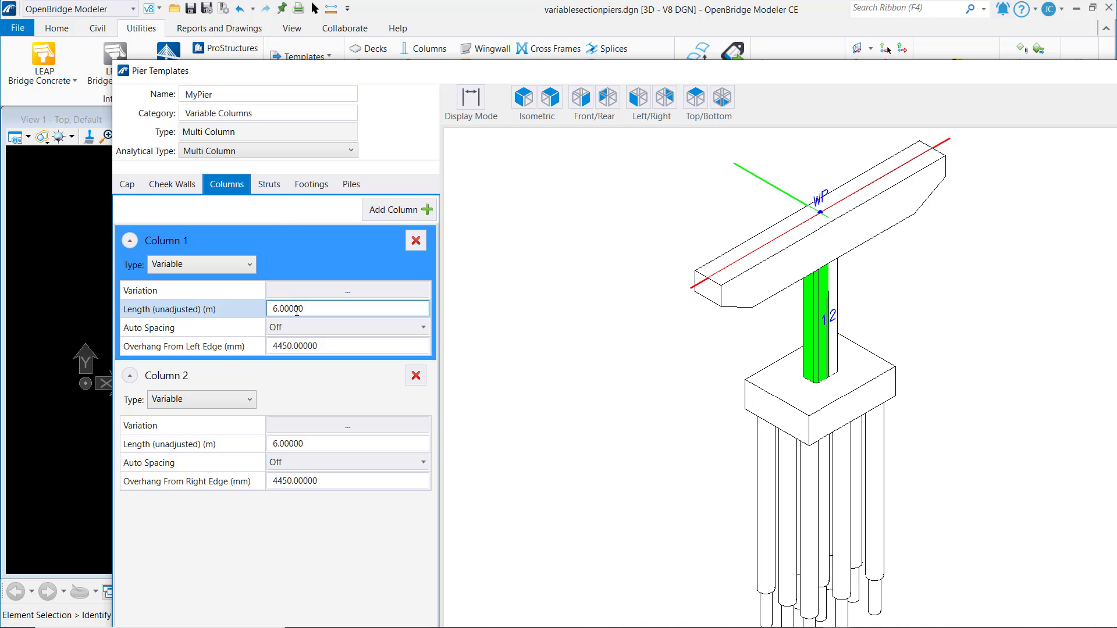
{"action": "left_click", "coordinate": [346, 292]}
{"action": "left_click", "coordinate": [347, 294]}
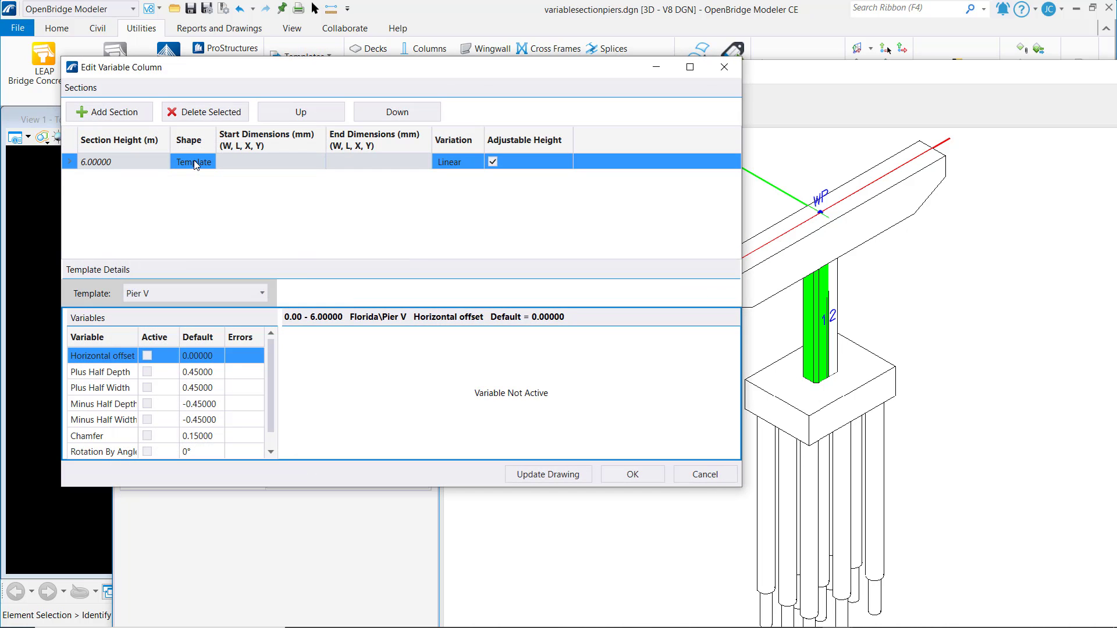
Keep the Pier V template, activate its Horizontal offset variable and add a section at 0 m from the head.
{"action": "left_click", "coordinate": [261, 293]}
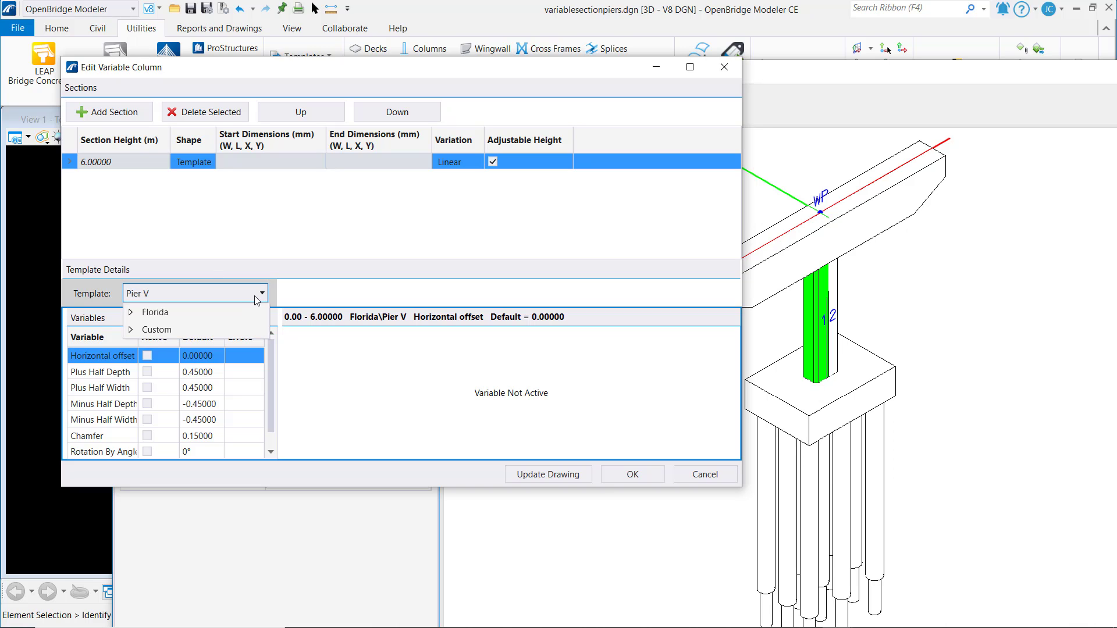
{"action": "left_click", "coordinate": [263, 294]}
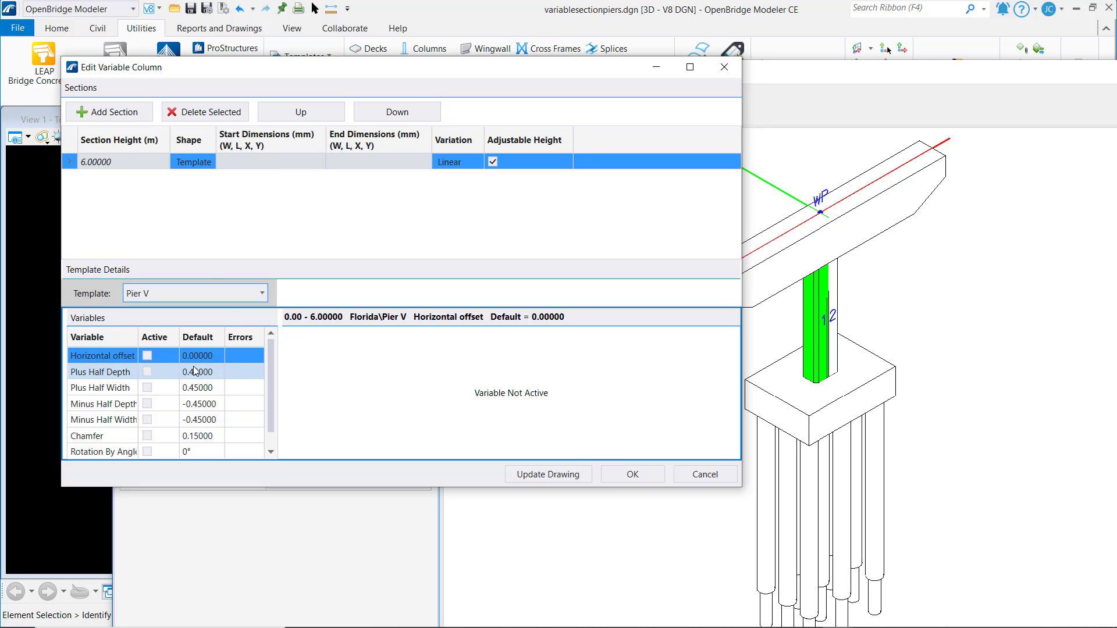
{"action": "left_click", "coordinate": [147, 355]}
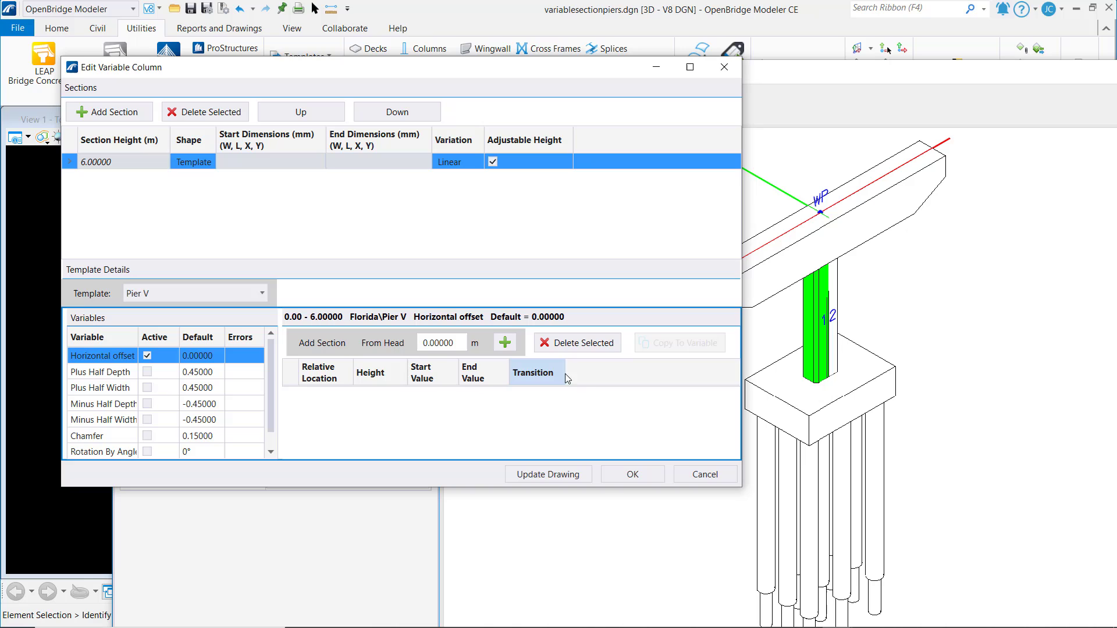
{"action": "left_click", "coordinate": [502, 343]}
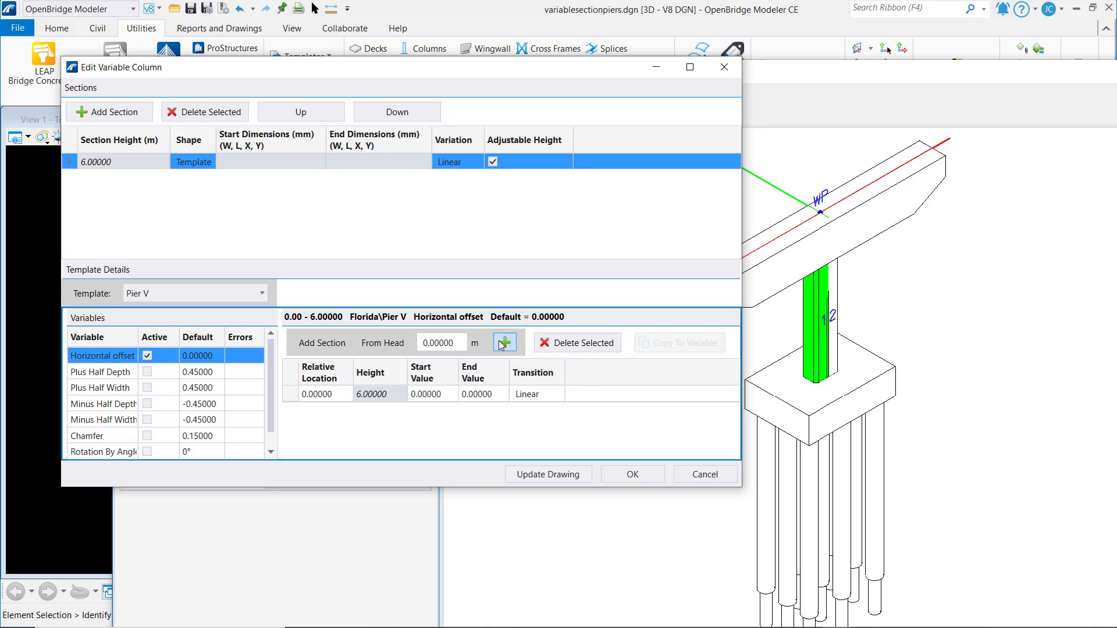
Set the Horizontal offset section's start value to -3.65 and its end value to -0.5.
{"action": "left_click", "coordinate": [434, 393]}
{"action": "left_click", "coordinate": [434, 394]}
{"action": "double_click", "coordinate": [439, 394]}
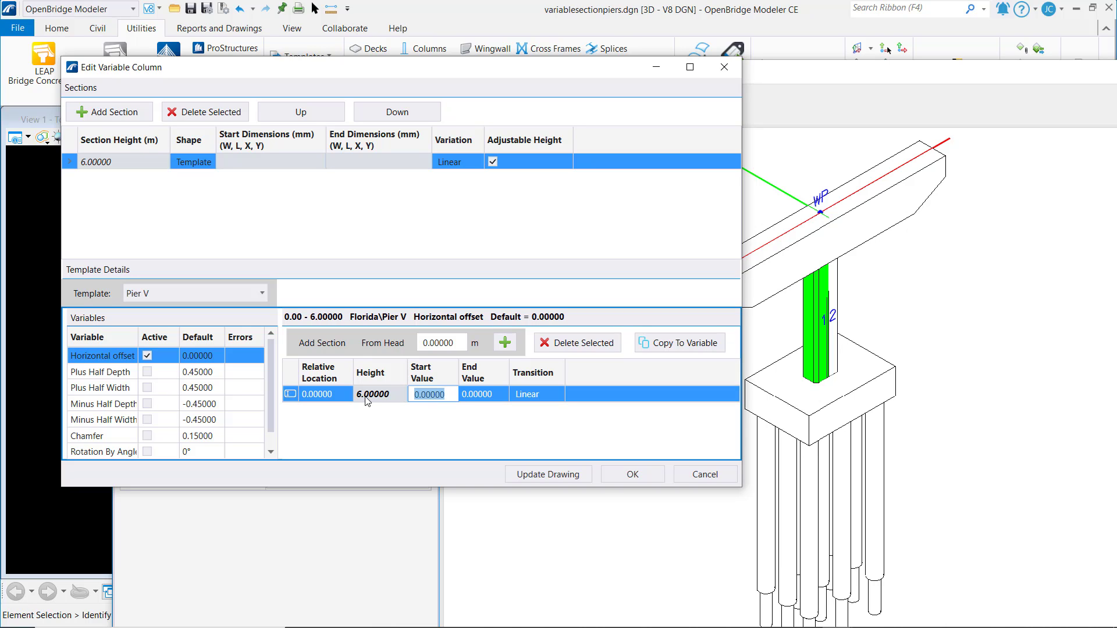
{"action": "type", "text": "-3.65"}
{"action": "double_click", "coordinate": [500, 393]}
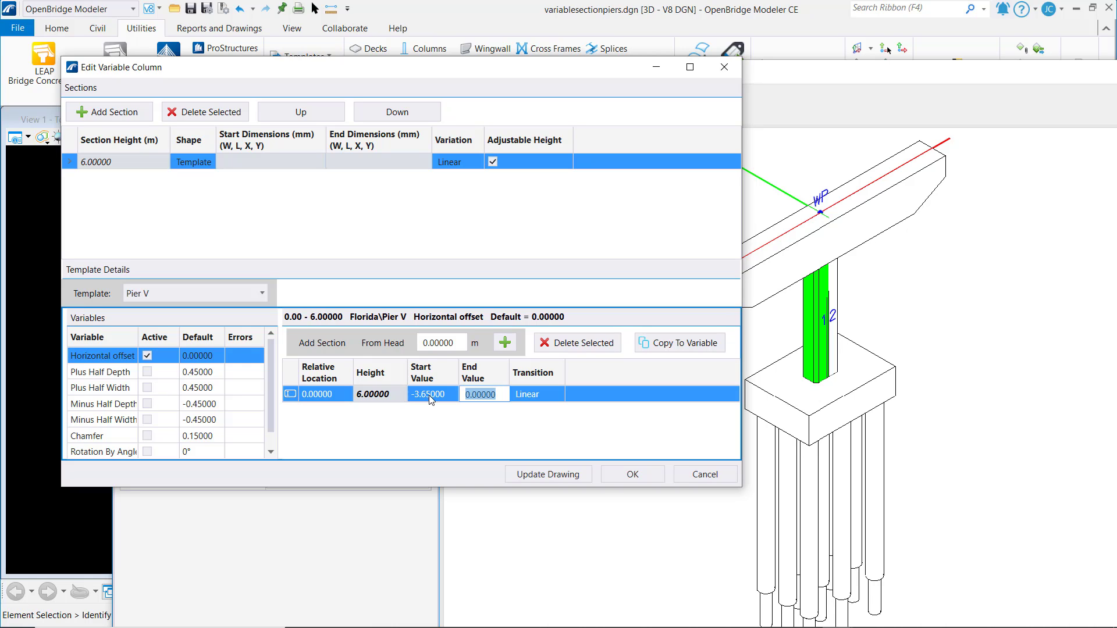
{"action": "type", "text": "-"}
{"action": "type", "text": "0.5"}
{"action": "key", "text": "Return"}
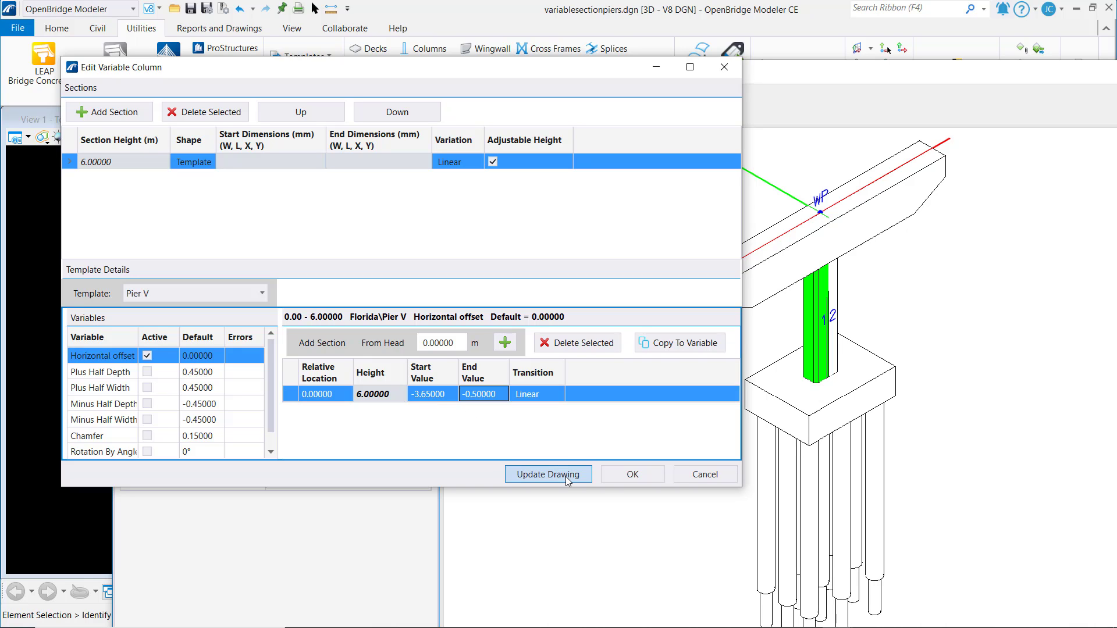
Set the Horizontal offset section's transition to Parabolic End and update the drawing.
{"action": "left_click", "coordinate": [546, 394]}
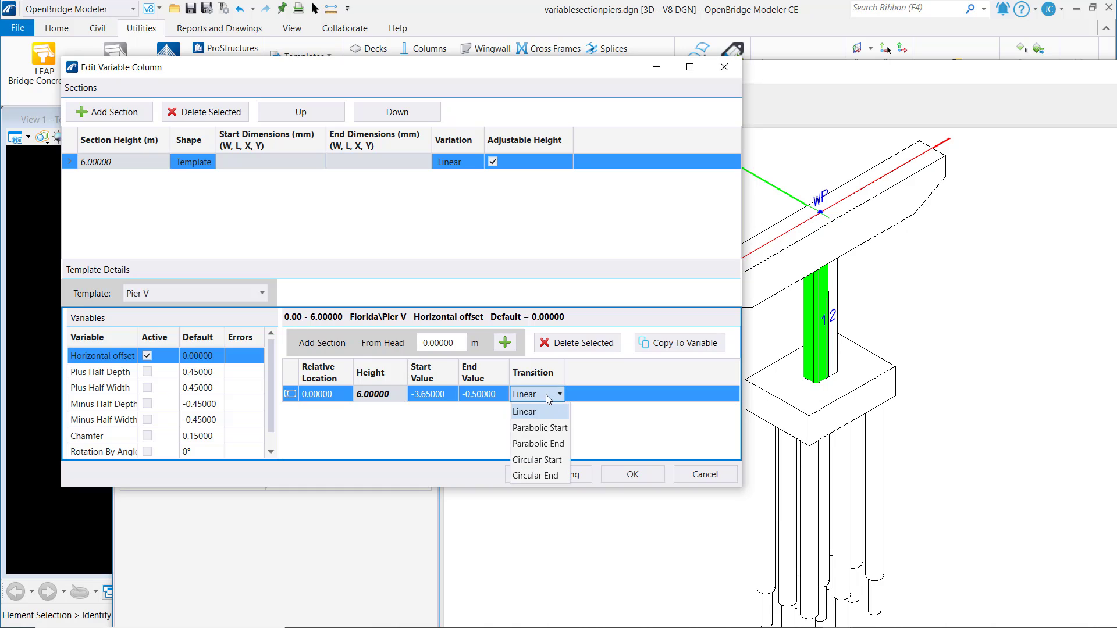
{"action": "left_click", "coordinate": [538, 444]}
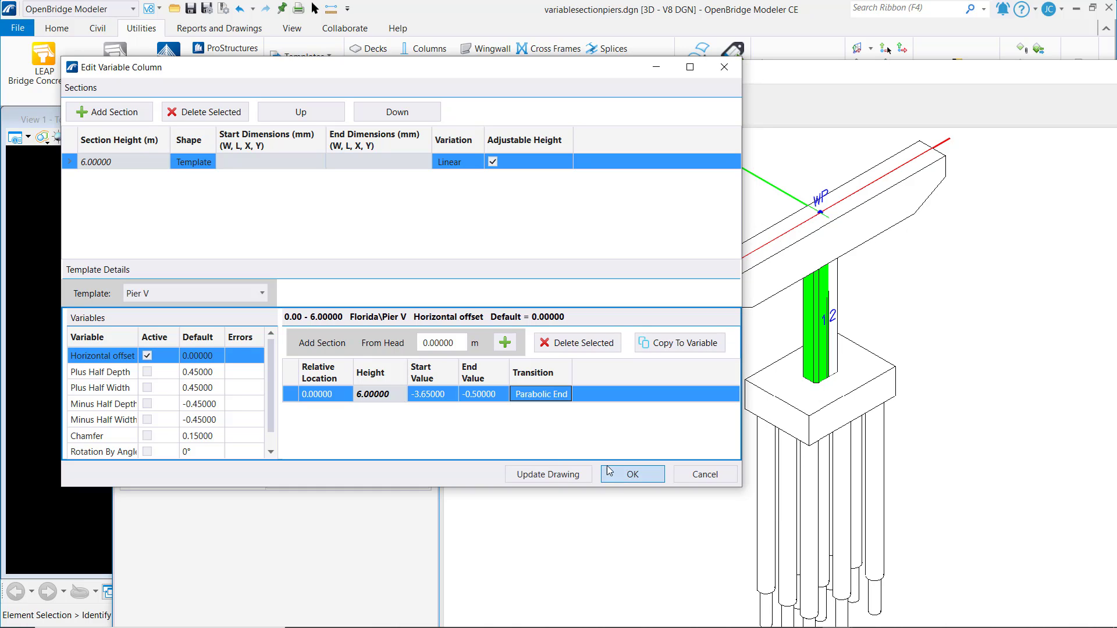
{"action": "left_click", "coordinate": [577, 475]}
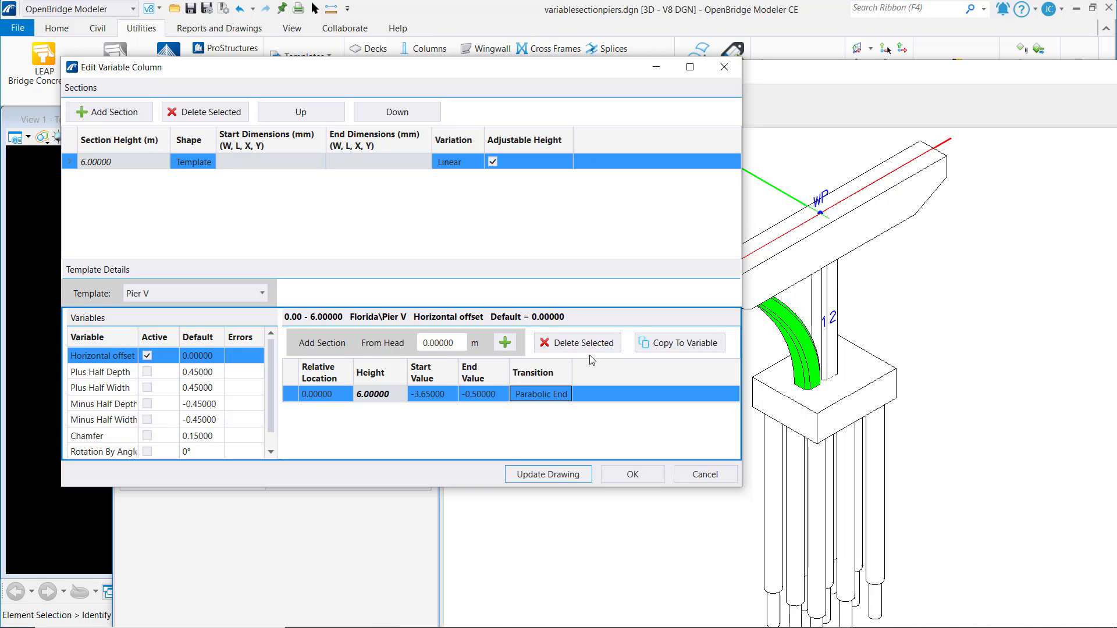
Activate the Plus Half Depth variable and add a section to it at 0 m from the head.
{"action": "left_click_drag", "start_coordinate": [415, 73], "coordinate": [416, 35]}
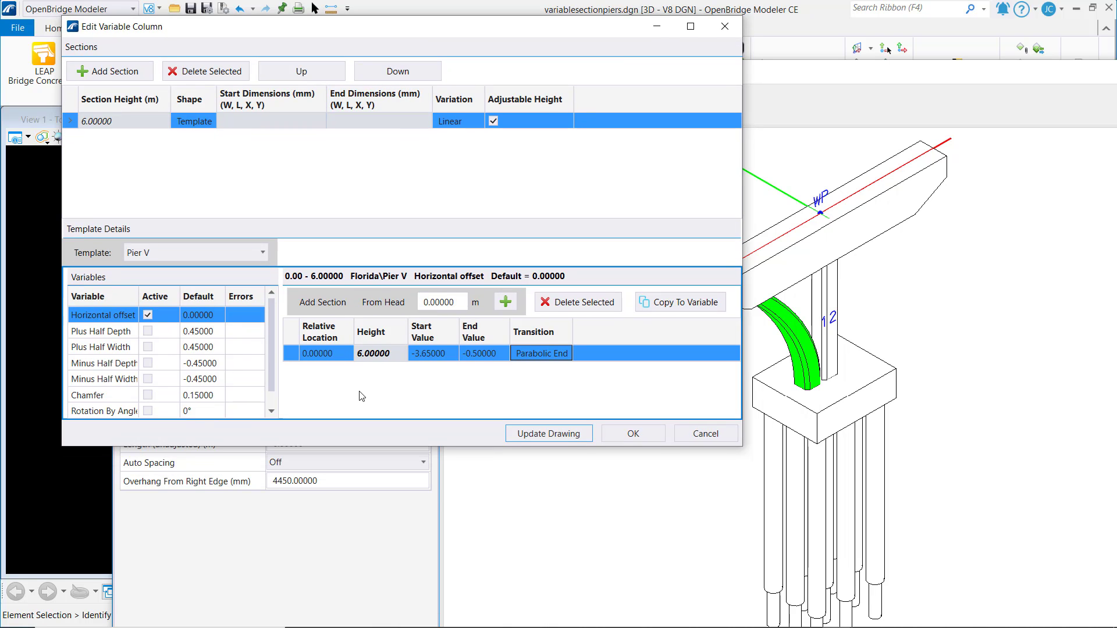
{"action": "left_click", "coordinate": [207, 335]}
{"action": "left_click", "coordinate": [149, 332]}
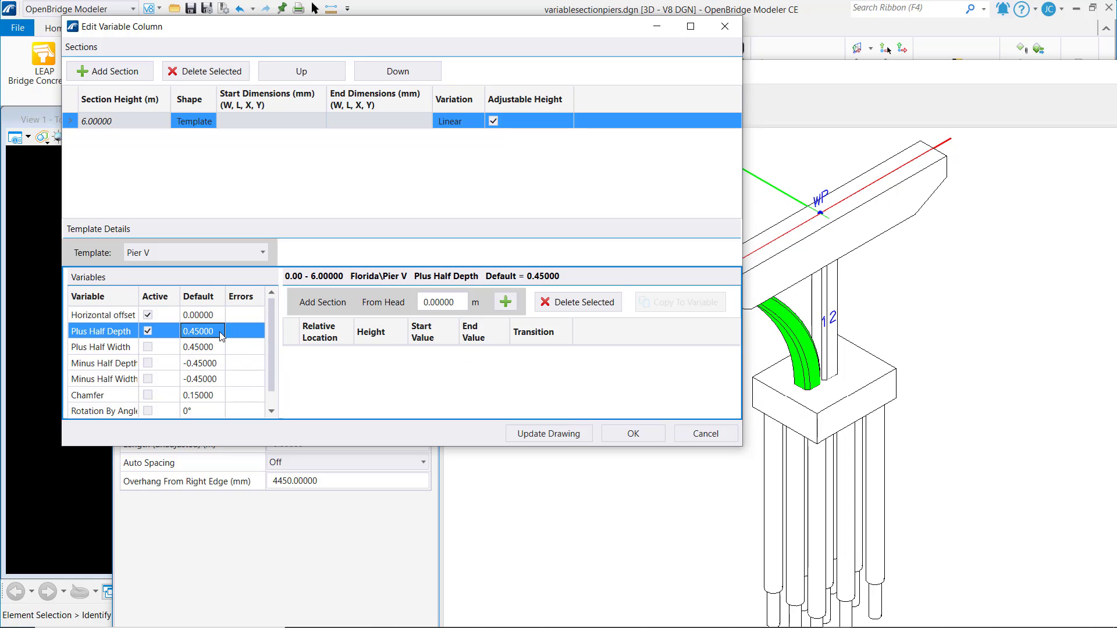
{"action": "left_click", "coordinate": [505, 303]}
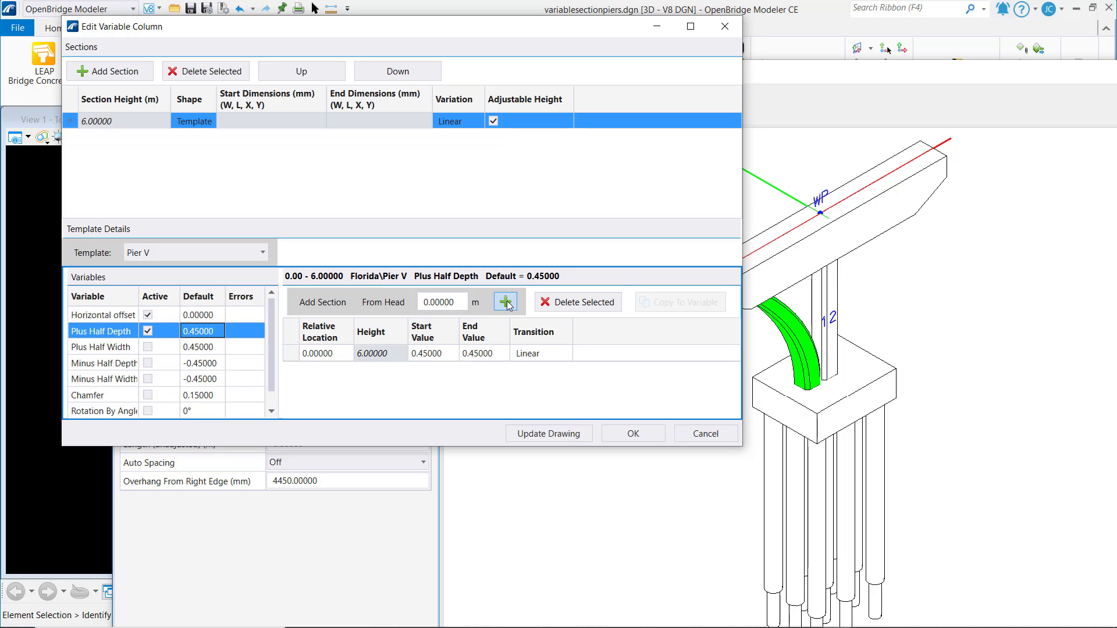
Set the Plus Half Depth section's start and end values to 0.75 and accept the column variation.
{"action": "left_click", "coordinate": [446, 352]}
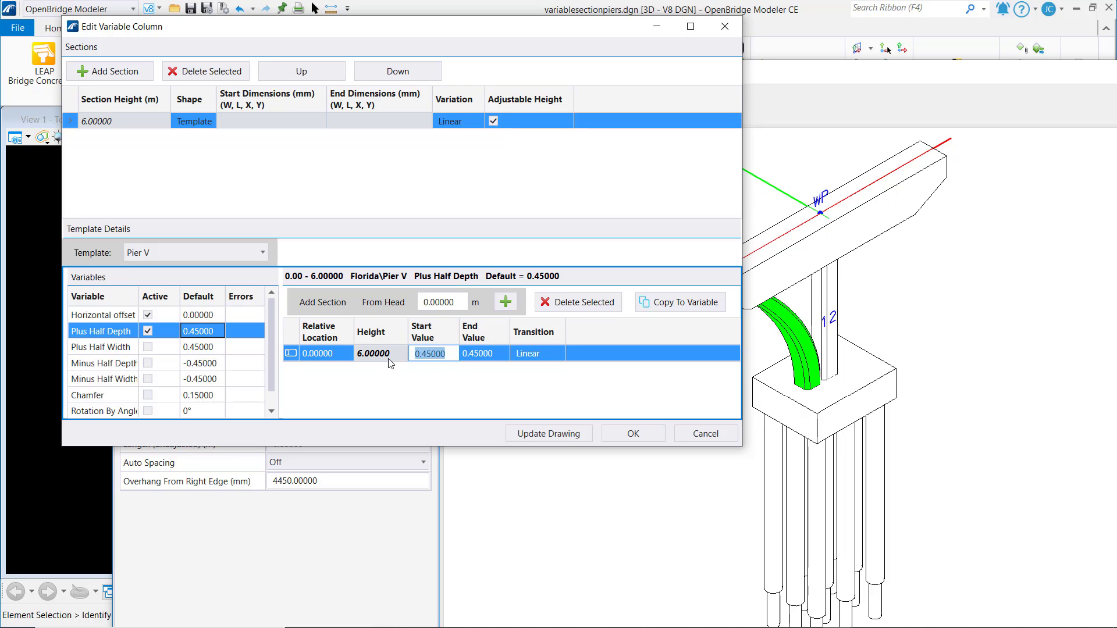
{"action": "type", "text": ".75"}
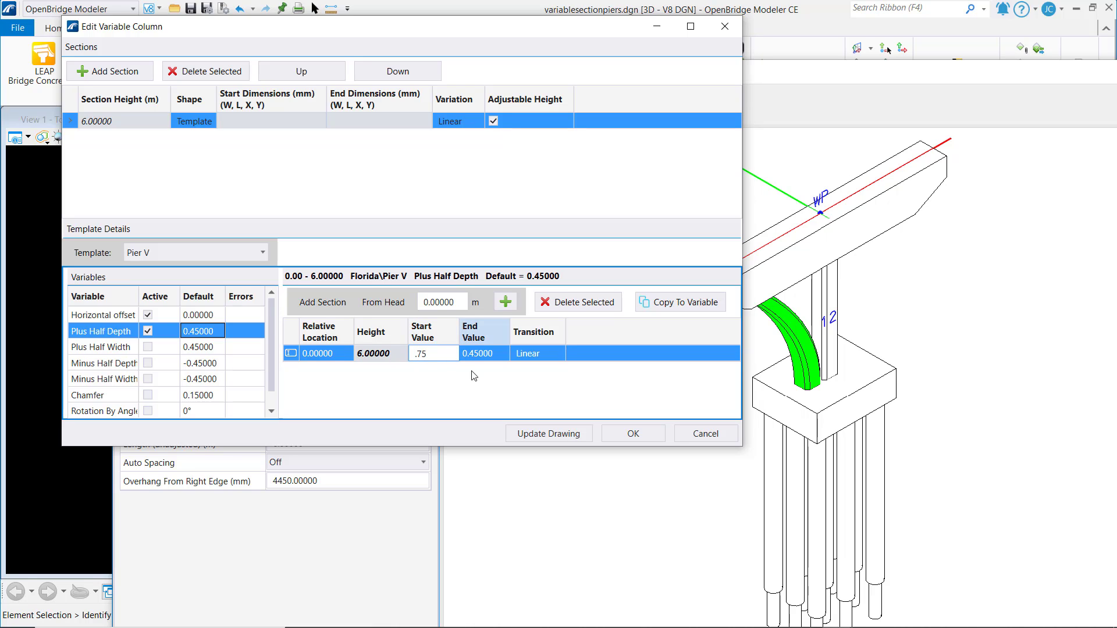
{"action": "left_click", "coordinate": [499, 354]}
{"action": "left_click_drag", "start_coordinate": [500, 354], "coordinate": [489, 353]}
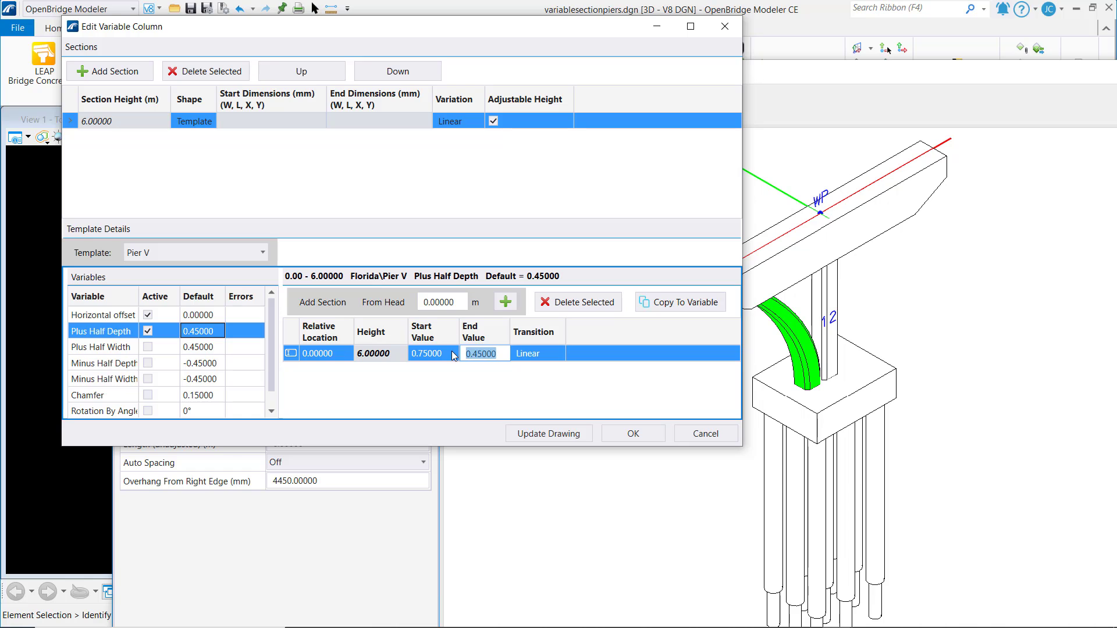
{"action": "type", "text": ".75"}
{"action": "key", "text": "Return"}
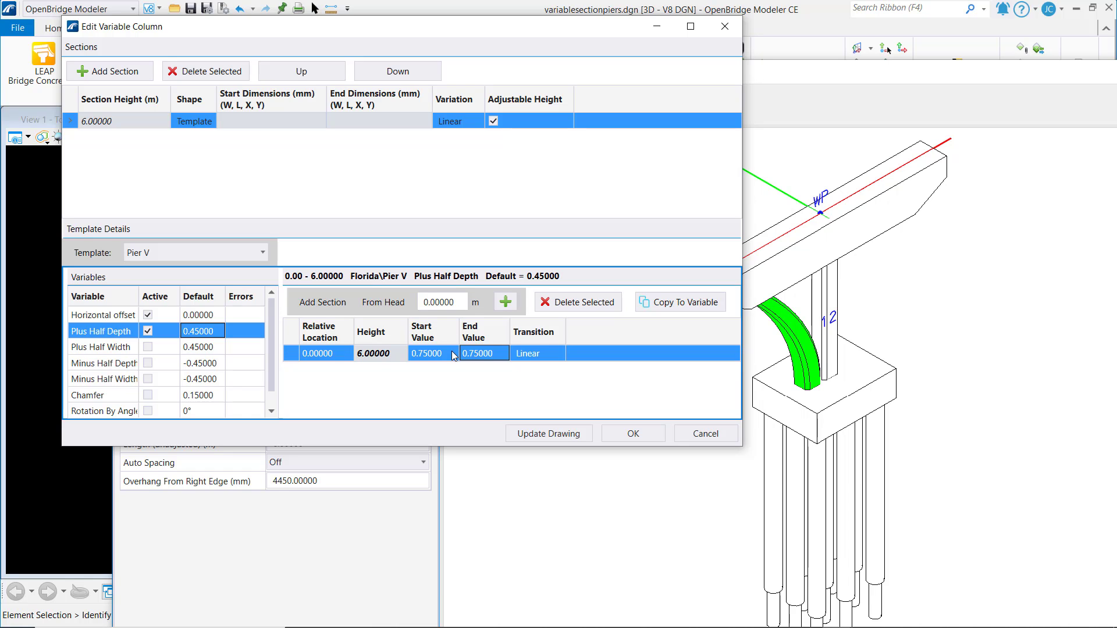
{"action": "left_click", "coordinate": [630, 435]}
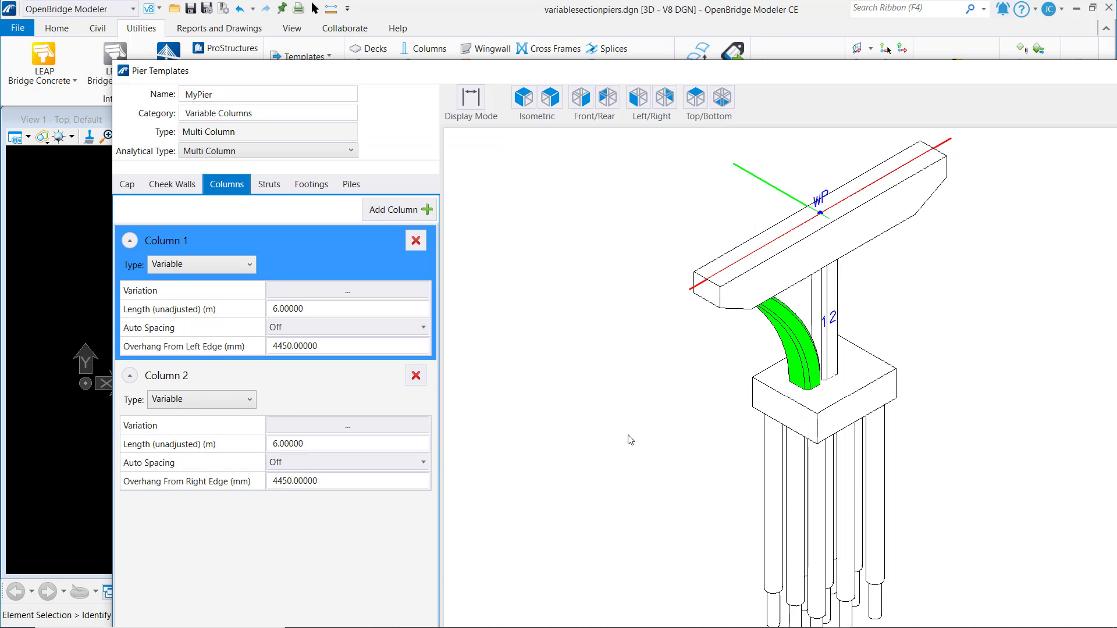
Reopen Column 1's variation definition, activate the Plus Half Width variable and add a section at 0 m from the head.
{"action": "left_click", "coordinate": [347, 290]}
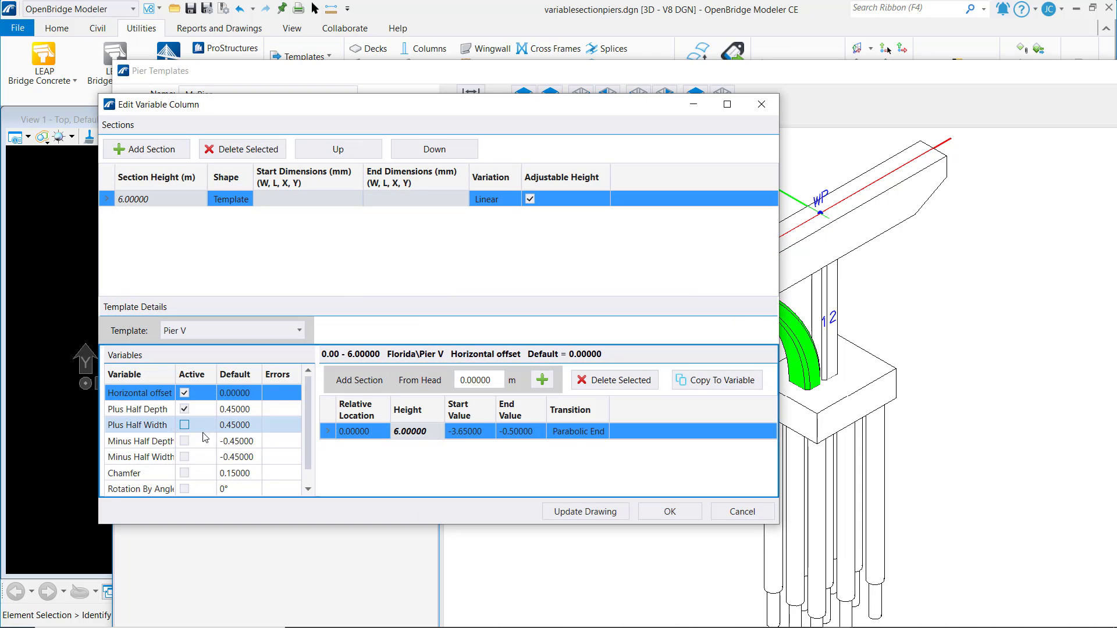
{"action": "left_click", "coordinate": [185, 425]}
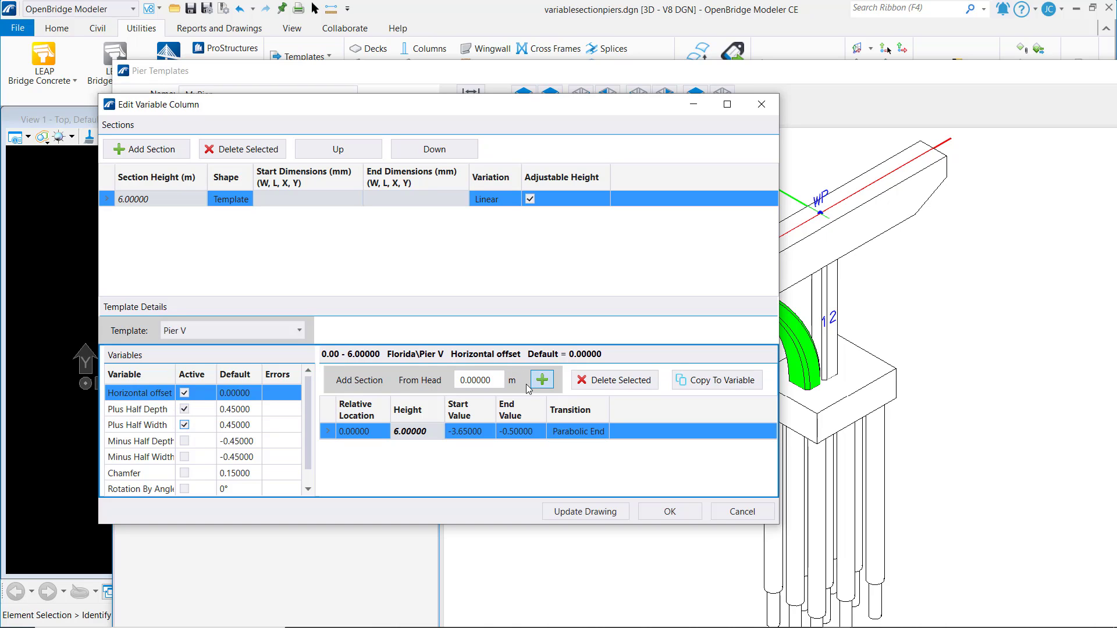
{"action": "left_click", "coordinate": [252, 411]}
{"action": "left_click", "coordinate": [253, 424]}
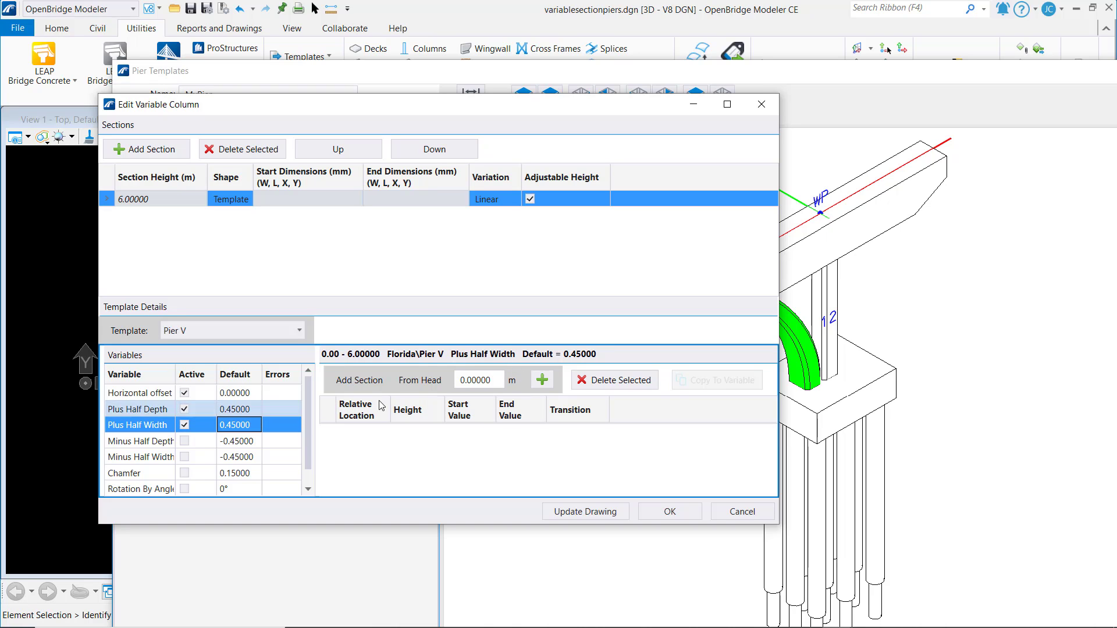
{"action": "left_click", "coordinate": [470, 431]}
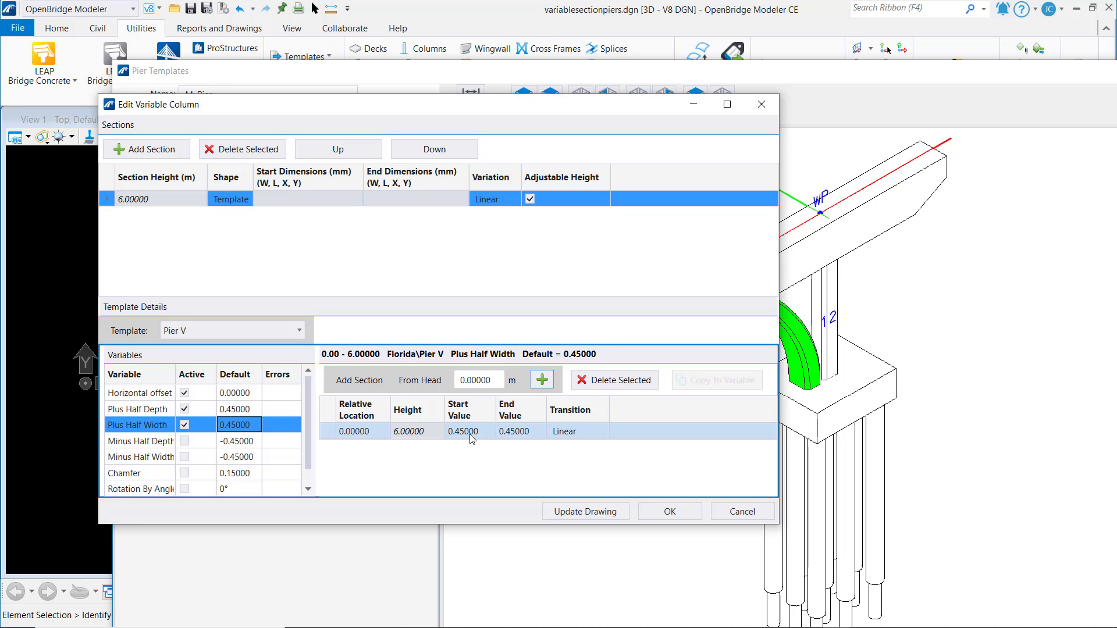
Set the Plus Half Width section's start and end values to 0.75.
{"action": "left_click", "coordinate": [471, 432]}
{"action": "left_click_drag", "start_coordinate": [487, 429], "coordinate": [381, 438]}
{"action": "type", "text": "."}
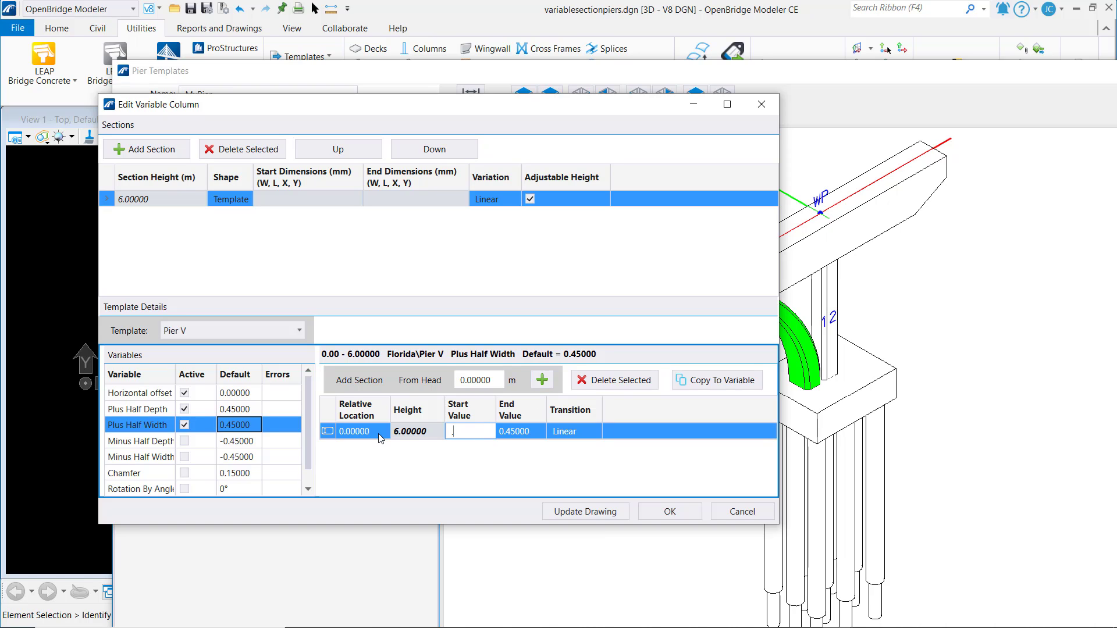
{"action": "type", "text": "75"}
{"action": "left_click", "coordinate": [530, 432]}
{"action": "left_click", "coordinate": [535, 431]}
{"action": "left_click_drag", "start_coordinate": [536, 431], "coordinate": [492, 445]}
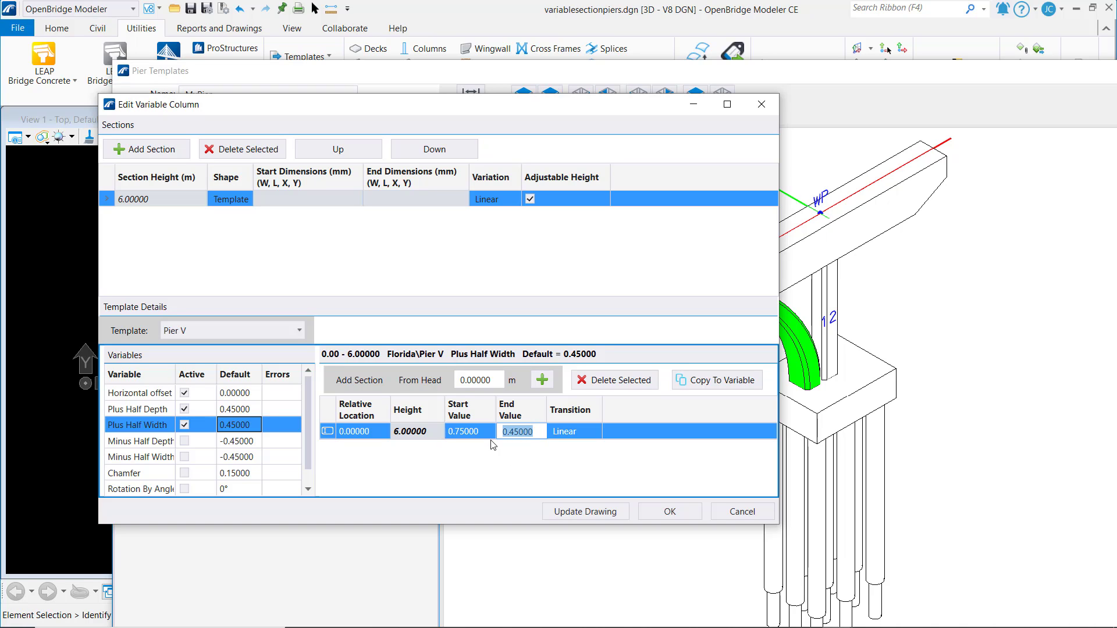
{"action": "type", "text": ".75"}
Activate the Minus Half Depth variable and add a section to it at 0 m from the head.
{"action": "left_click", "coordinate": [185, 441]}
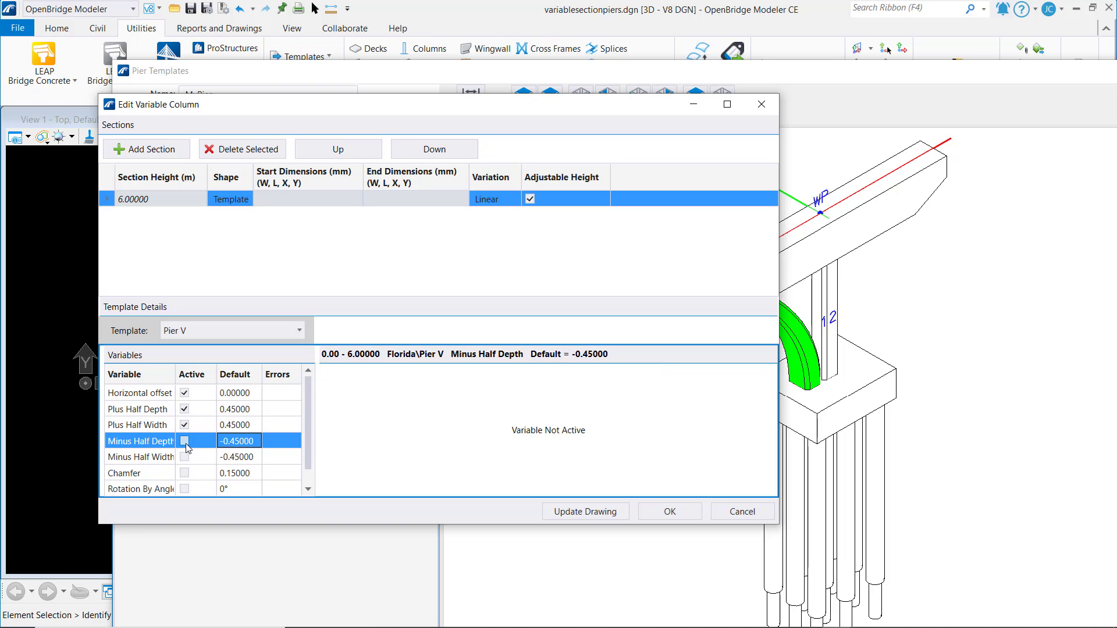
{"action": "left_click", "coordinate": [184, 441]}
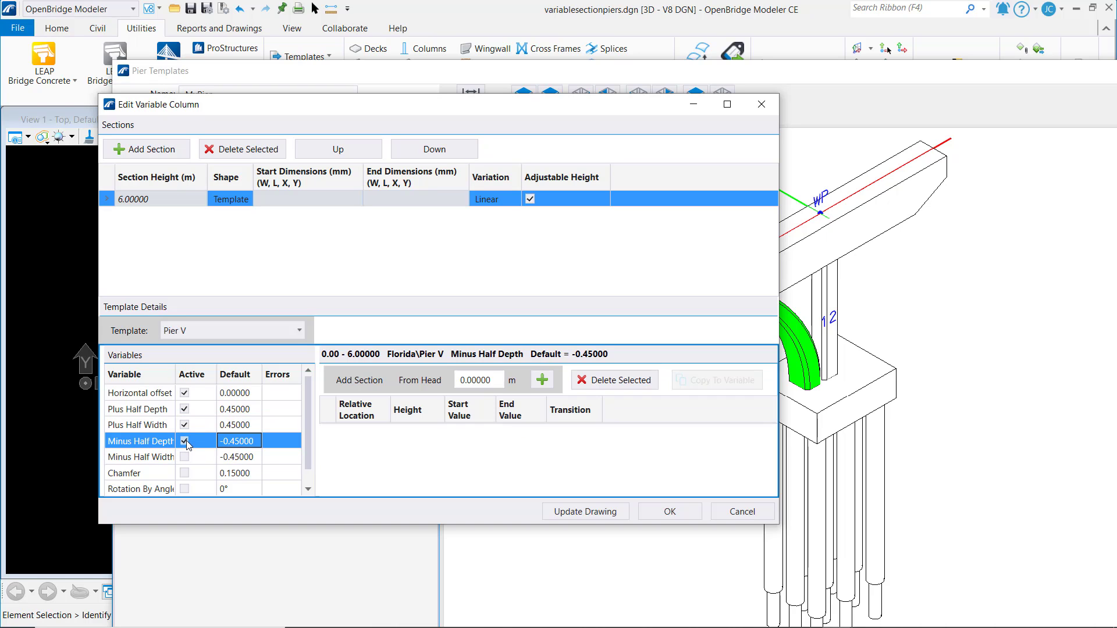
{"action": "left_click", "coordinate": [544, 385]}
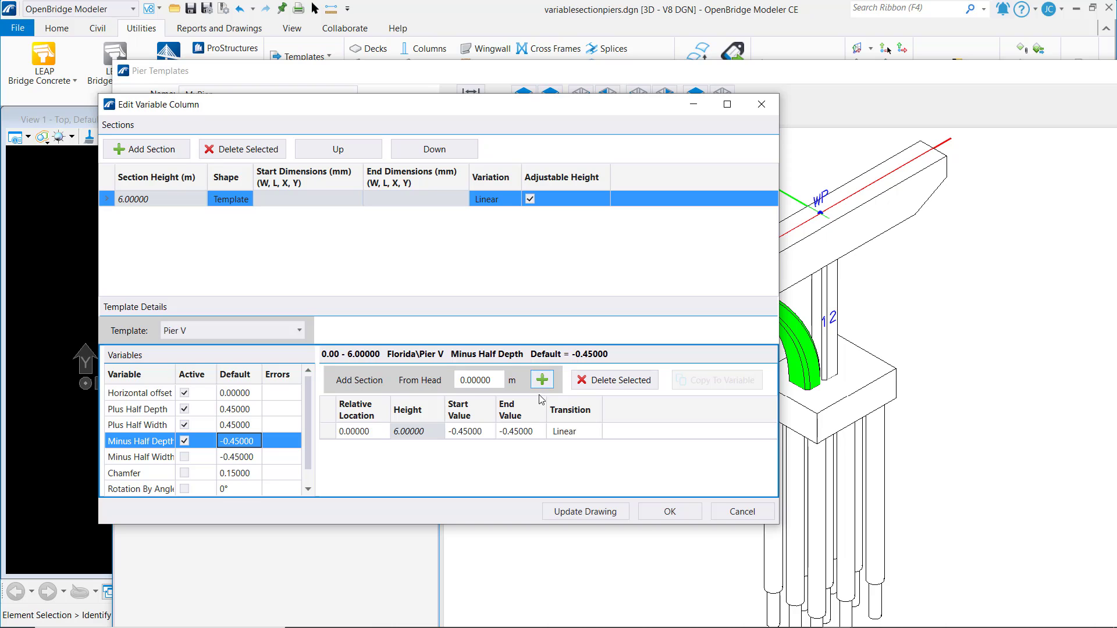
Set the Minus Half Depth section's start and end values to -0.75.
{"action": "left_click", "coordinate": [482, 431]}
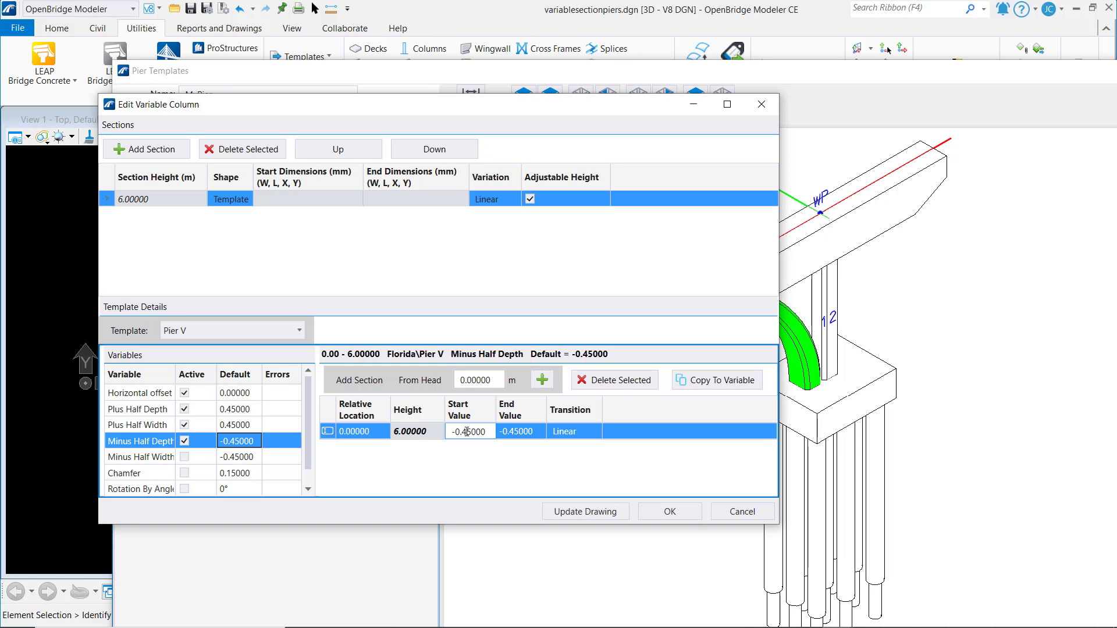
{"action": "type", "text": "7"}
{"action": "double_click", "coordinate": [516, 432]}
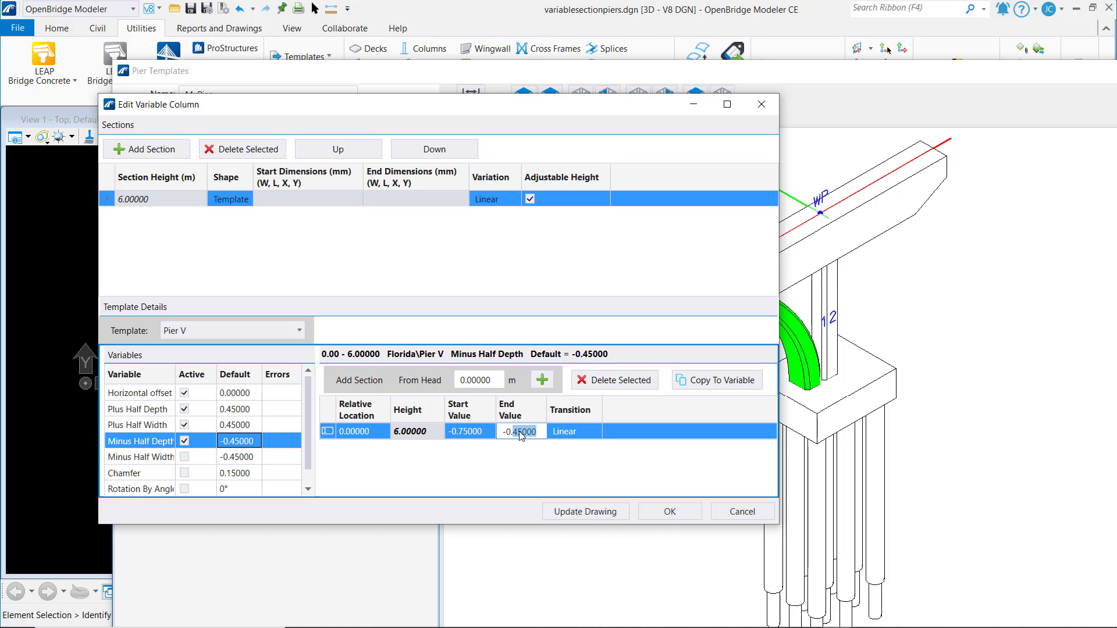
{"action": "left_click", "coordinate": [521, 436]}
{"action": "key", "text": "BackSpace"}
{"action": "type", "text": "7"}
Activate the Minus Half Width variable and add a section to it at 0 m from the head.
{"action": "left_click", "coordinate": [254, 458]}
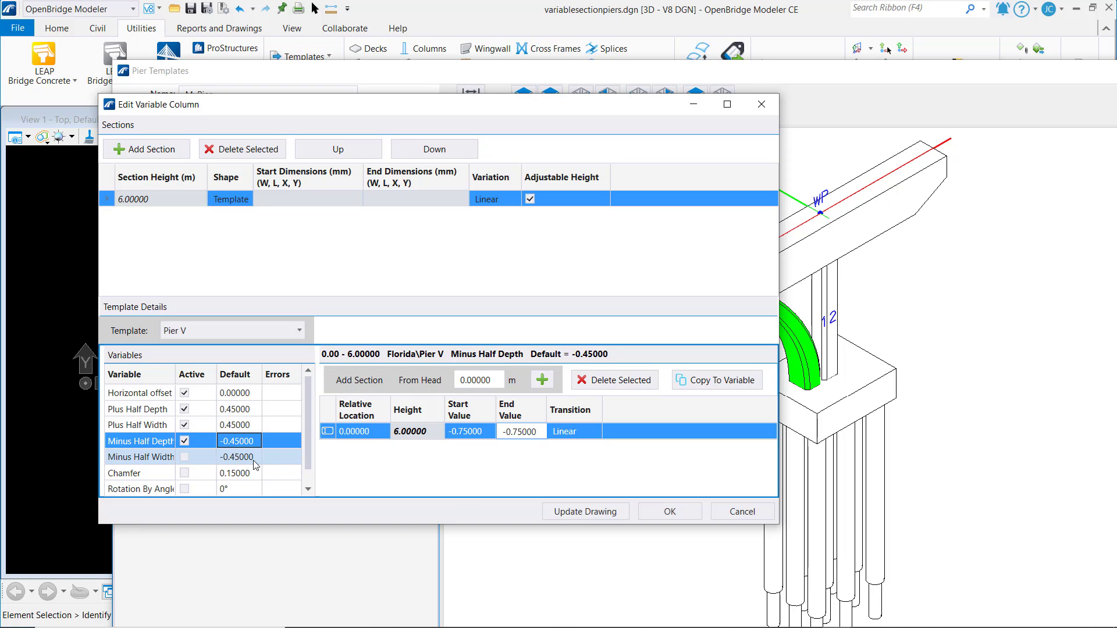
{"action": "left_click", "coordinate": [184, 457]}
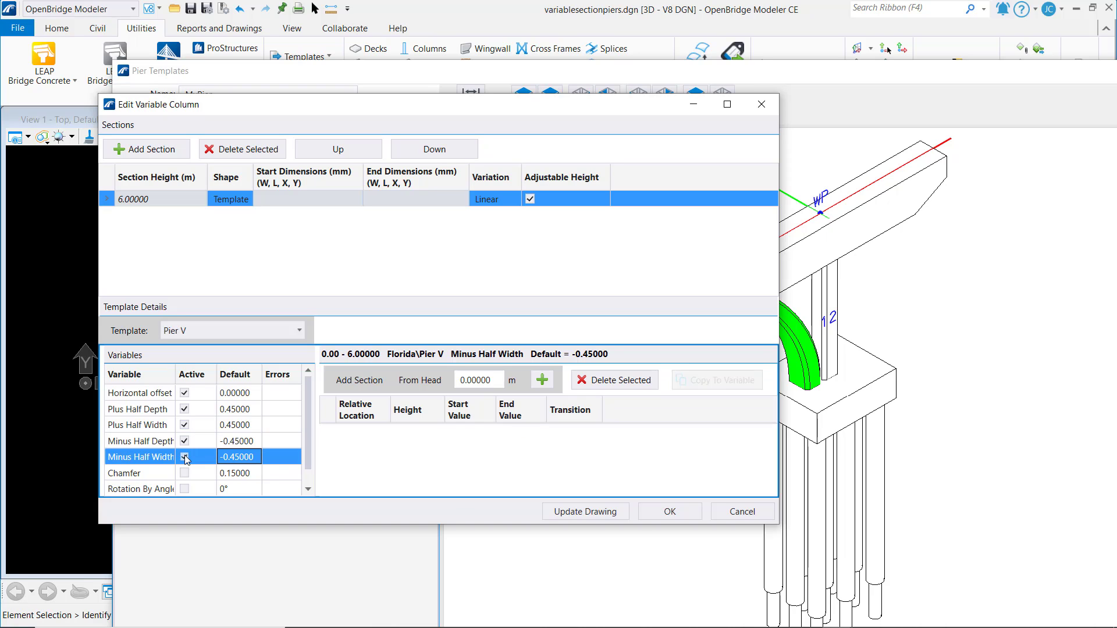
{"action": "left_click", "coordinate": [542, 380]}
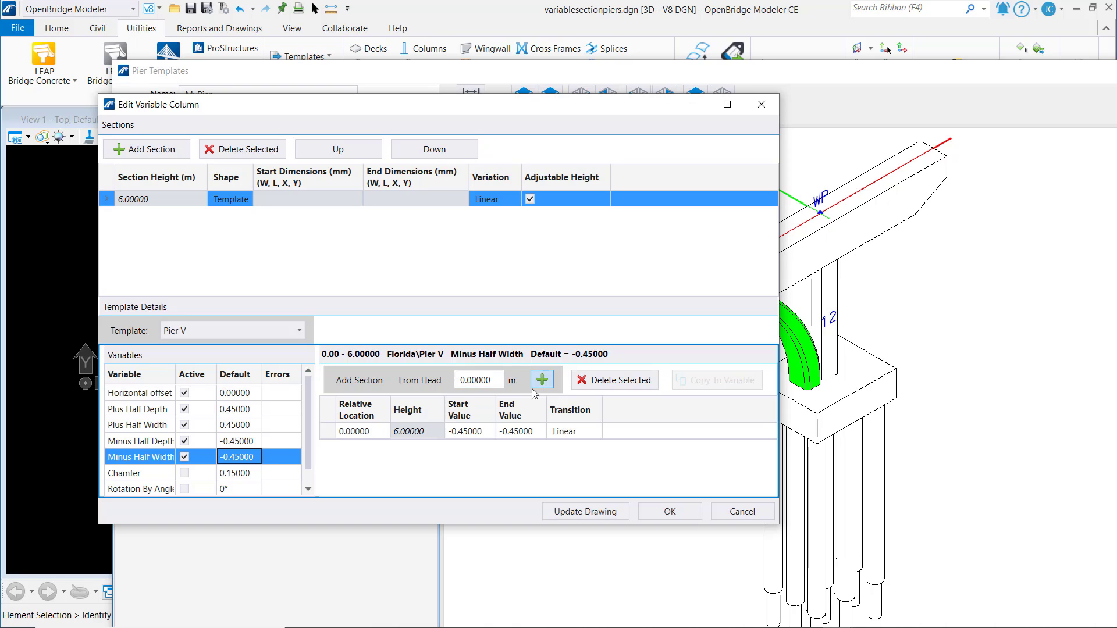
Set the Minus Half Width section's start and end values to -0.75 and update the drawing.
{"action": "left_click", "coordinate": [473, 434]}
{"action": "left_click", "coordinate": [471, 432]}
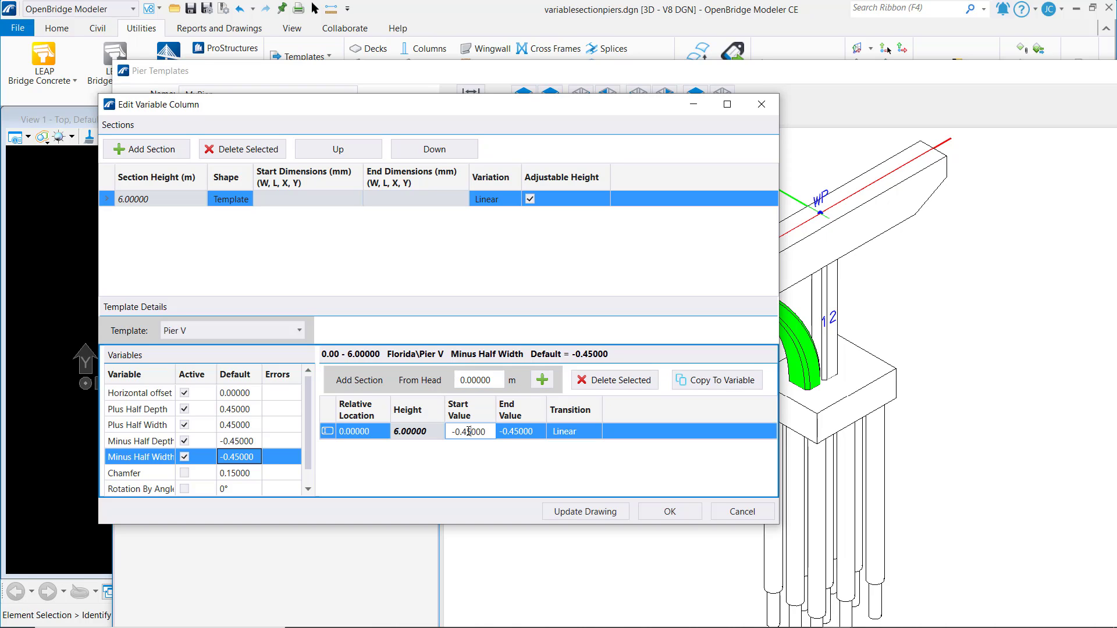
{"action": "key", "text": "BackSpace"}
{"action": "type", "text": "7"}
{"action": "left_click", "coordinate": [518, 432]}
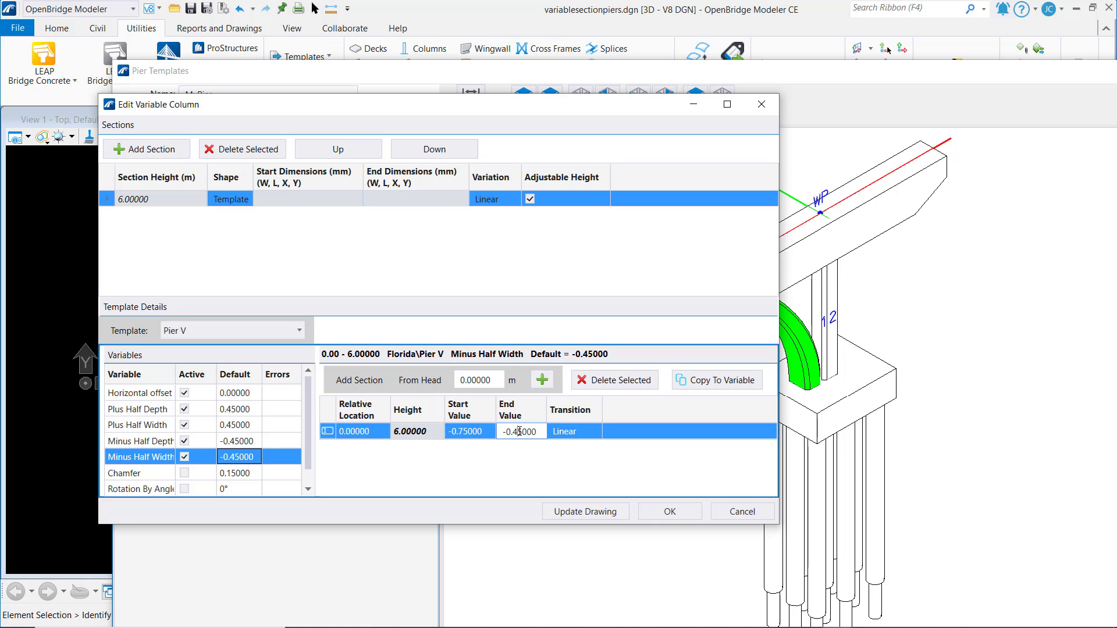
{"action": "key", "text": "BackSpace"}
{"action": "type", "text": "7"}
{"action": "key", "text": "Return"}
{"action": "left_click", "coordinate": [593, 514]}
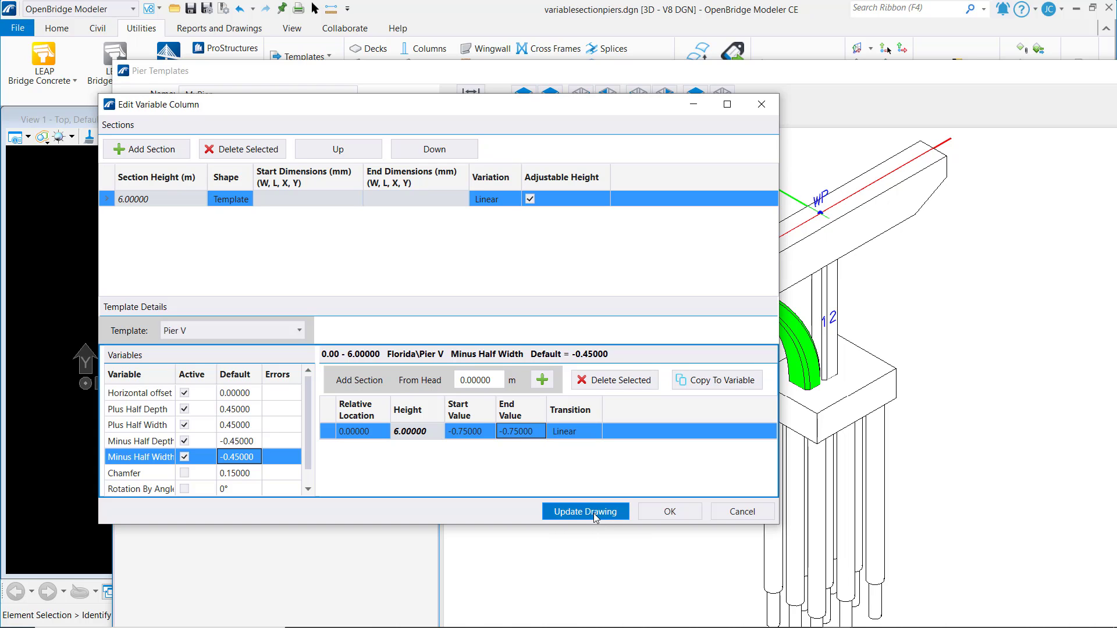
Activate the Chamfer variable and add a section to it at 0 m from the head.
{"action": "left_click_drag", "start_coordinate": [609, 113], "coordinate": [651, 118]}
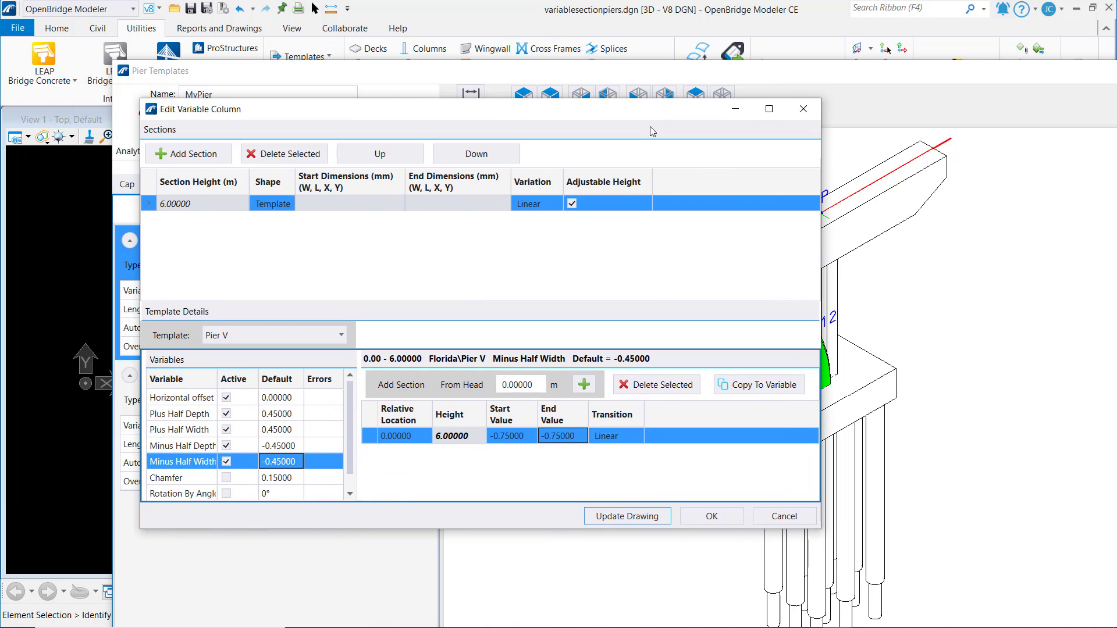
{"action": "left_click", "coordinate": [216, 478]}
{"action": "left_click", "coordinate": [226, 478]}
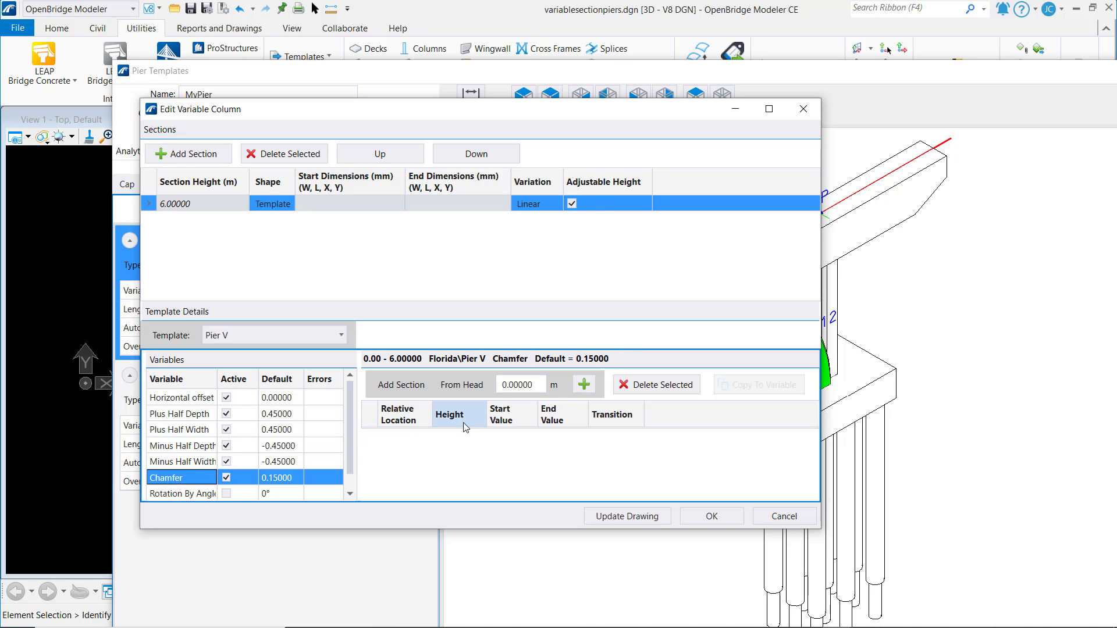
{"action": "left_click", "coordinate": [584, 384]}
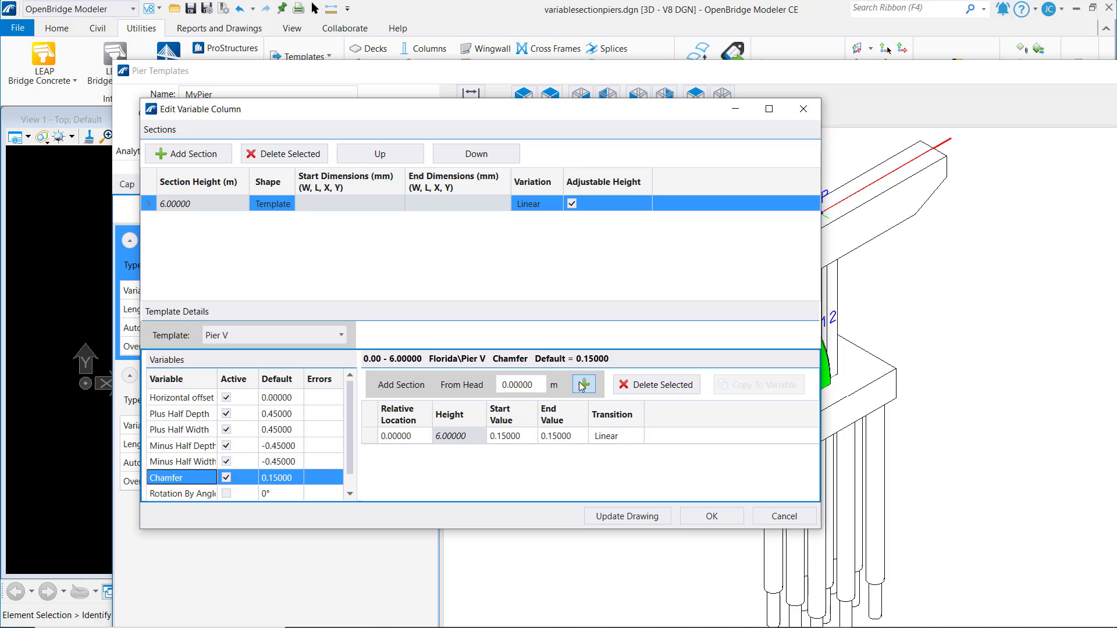
Set the Chamfer section's end value to 0.45 and accept Column 1's variation.
{"action": "left_click", "coordinate": [568, 437]}
{"action": "left_click_drag", "start_coordinate": [575, 434], "coordinate": [540, 442]}
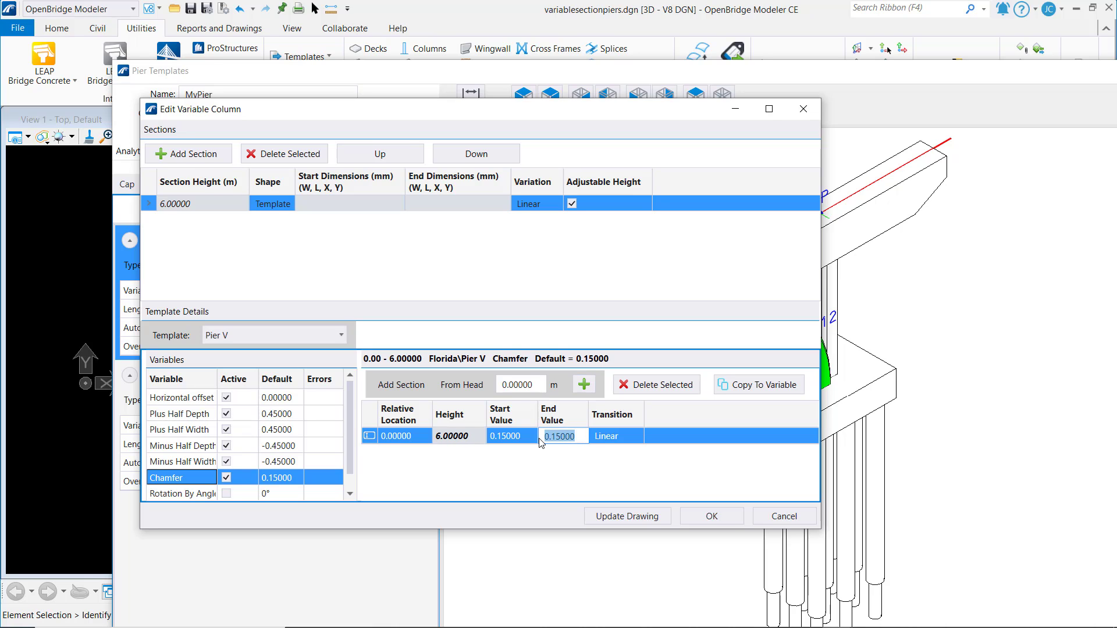
{"action": "key", "text": "BackSpace"}
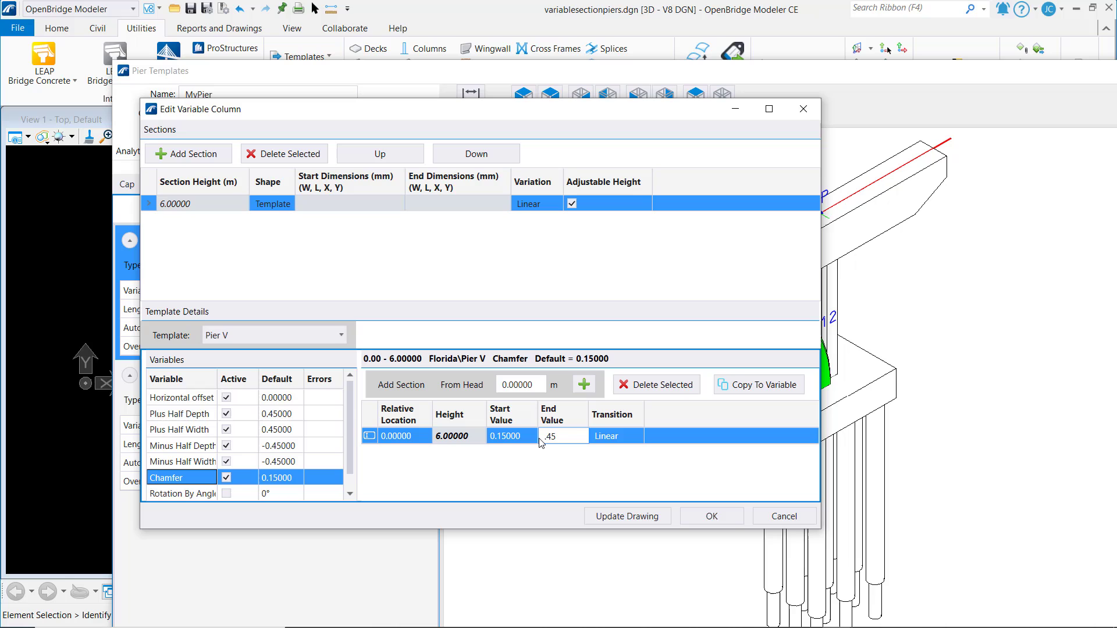
{"action": "left_click", "coordinate": [715, 517]}
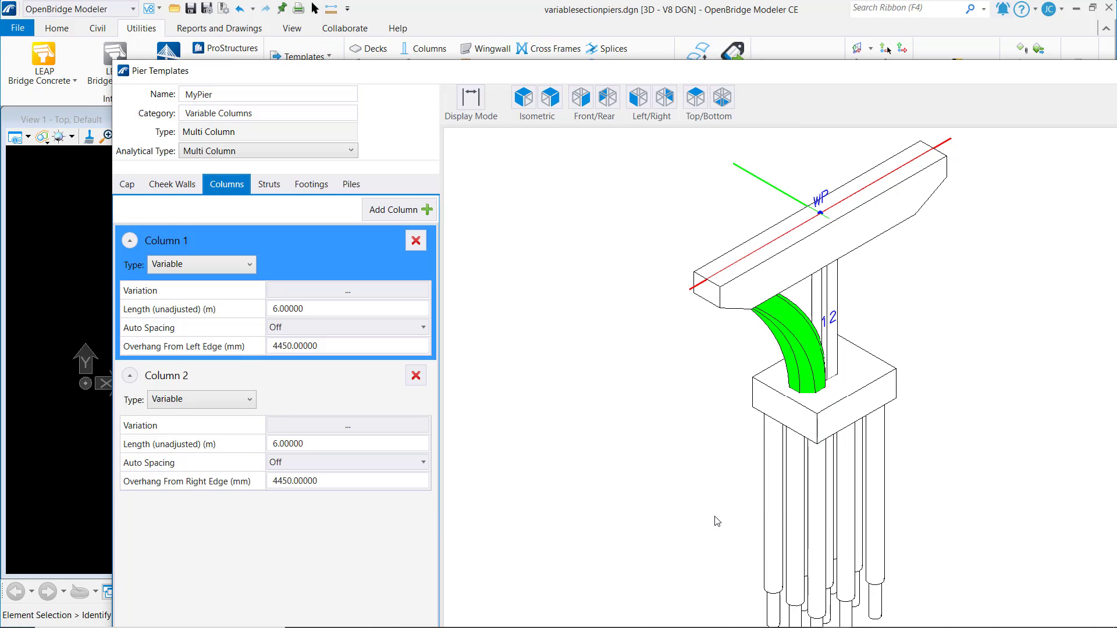
Open Column 2's variation, add a Horizontal offset section at 0 m from the head, and set its start value to -3.65 and end value to -0.5.
{"action": "left_click", "coordinate": [250, 401]}
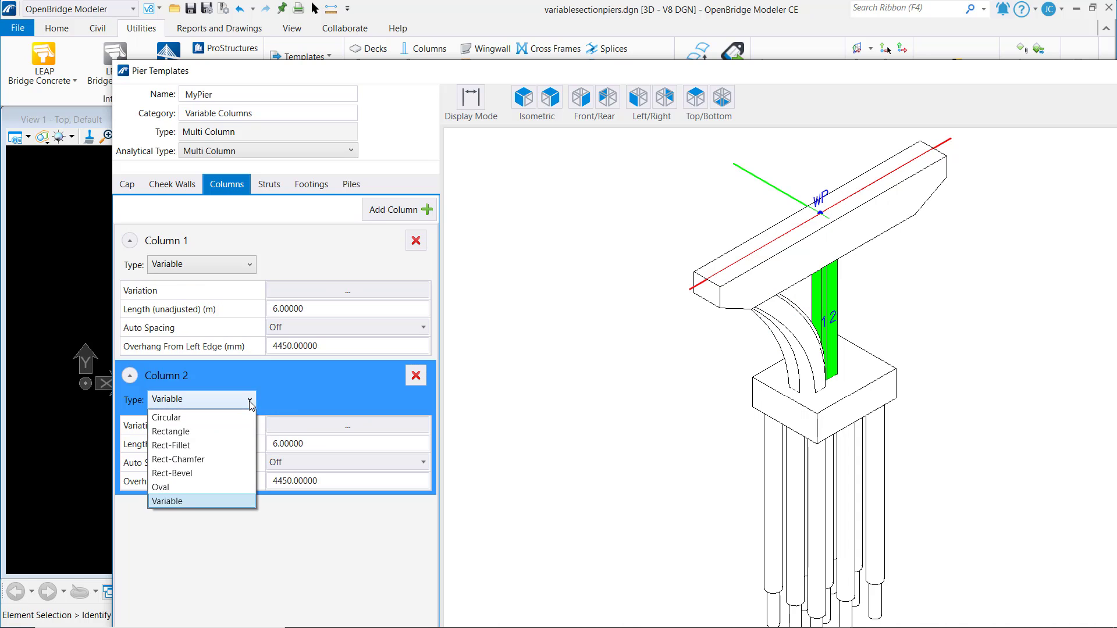
{"action": "left_click", "coordinate": [280, 389]}
{"action": "left_click", "coordinate": [349, 425]}
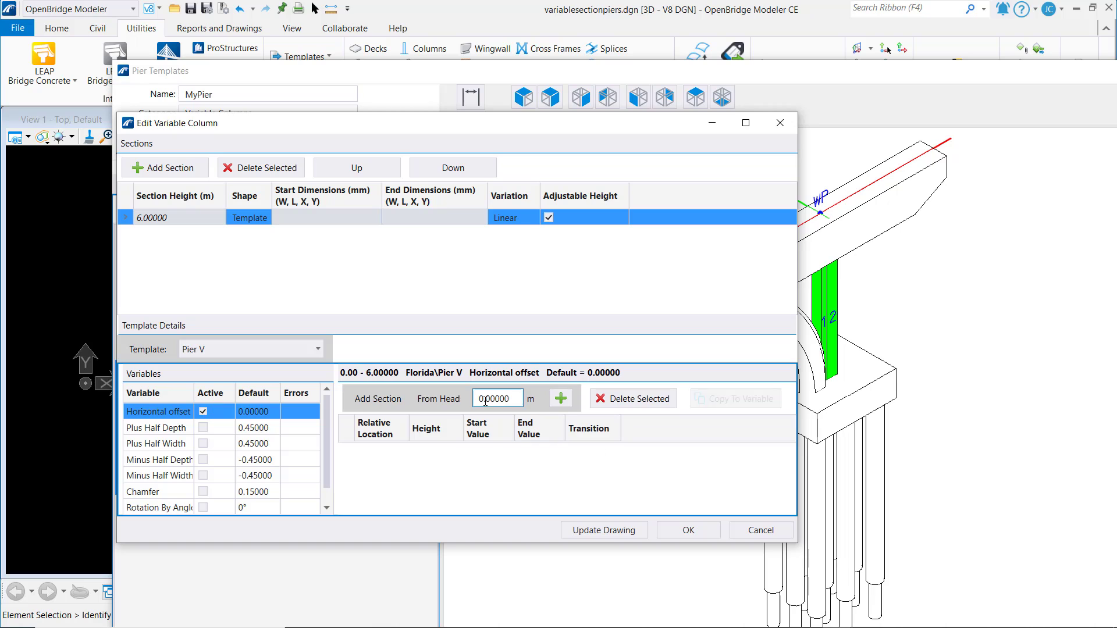
{"action": "left_click", "coordinate": [561, 399]}
{"action": "left_click", "coordinate": [472, 450]}
{"action": "type", "text": "-3.65"}
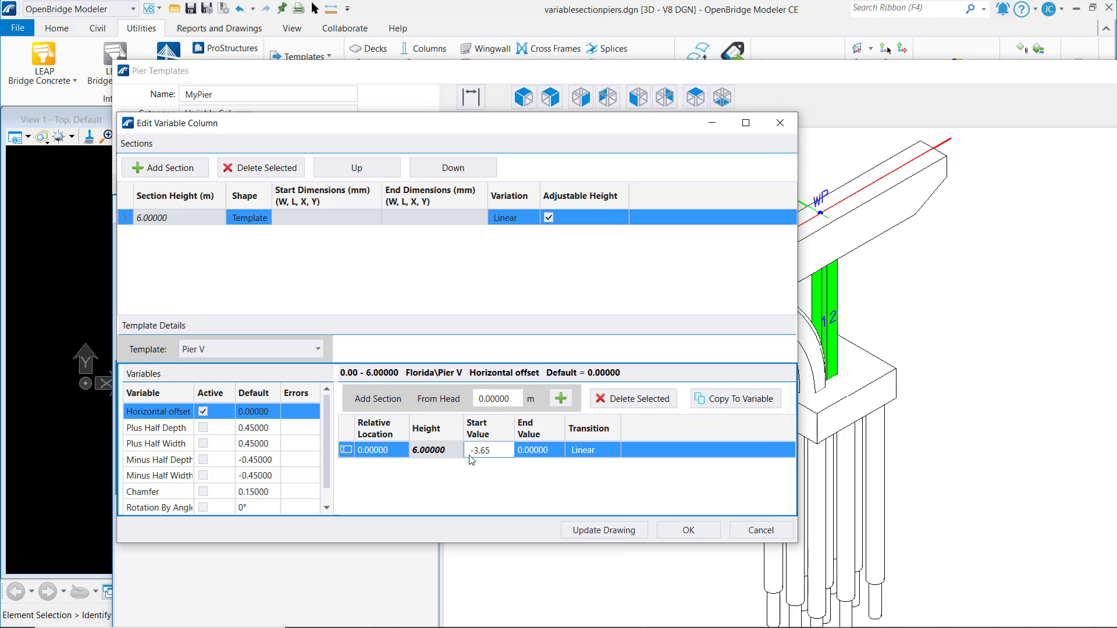
{"action": "left_click", "coordinate": [551, 451]}
{"action": "type", "text": "-2"}
Activate the Plus Half Depth variable and add a section at 0 m from the head with a start value of 0.75.
{"action": "left_click", "coordinate": [254, 428]}
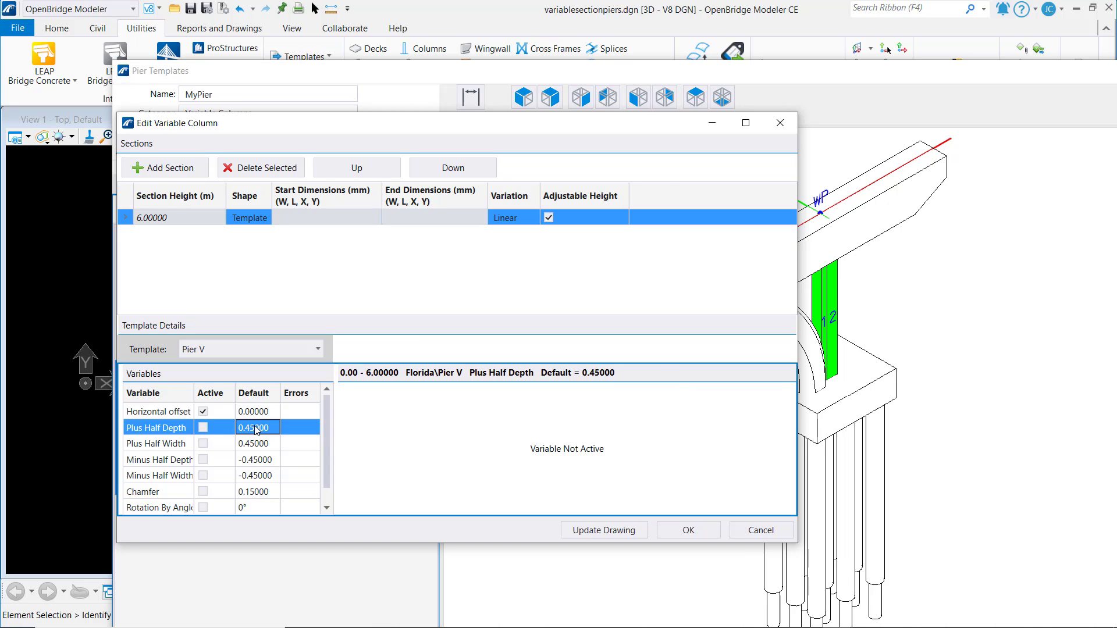
{"action": "left_click", "coordinate": [203, 428]}
{"action": "left_click", "coordinate": [560, 398]}
{"action": "left_click", "coordinate": [504, 449]}
{"action": "type", "text": ".75"}
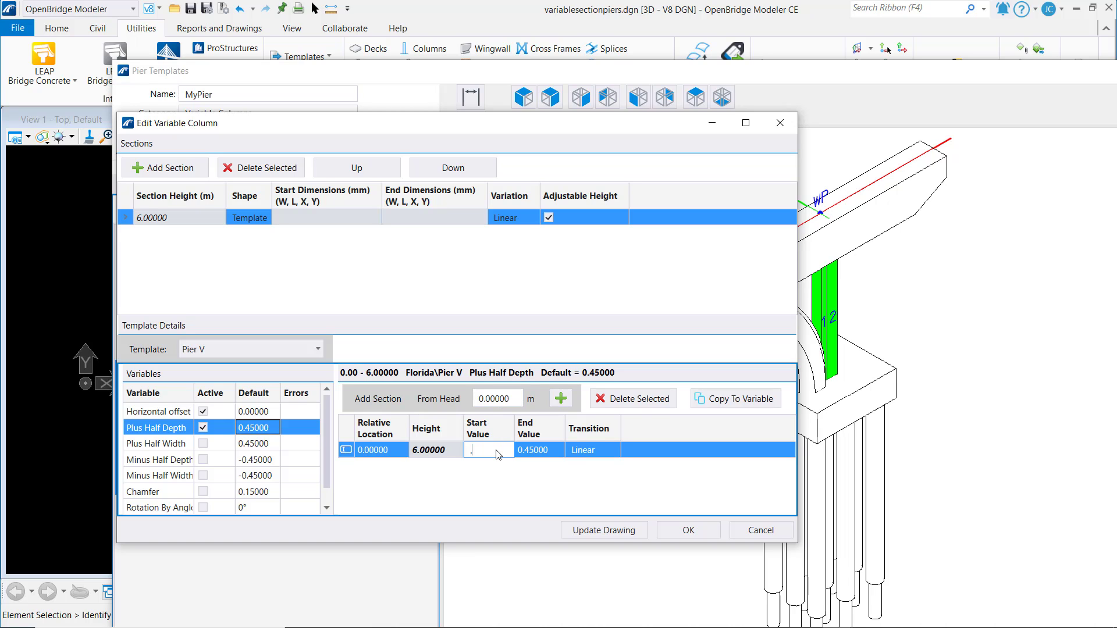
Activate the Plus Half Width variable and add a section at 0 m from the head with start and end values of 0.75.
{"action": "left_click", "coordinate": [214, 445]}
{"action": "left_click", "coordinate": [203, 444]}
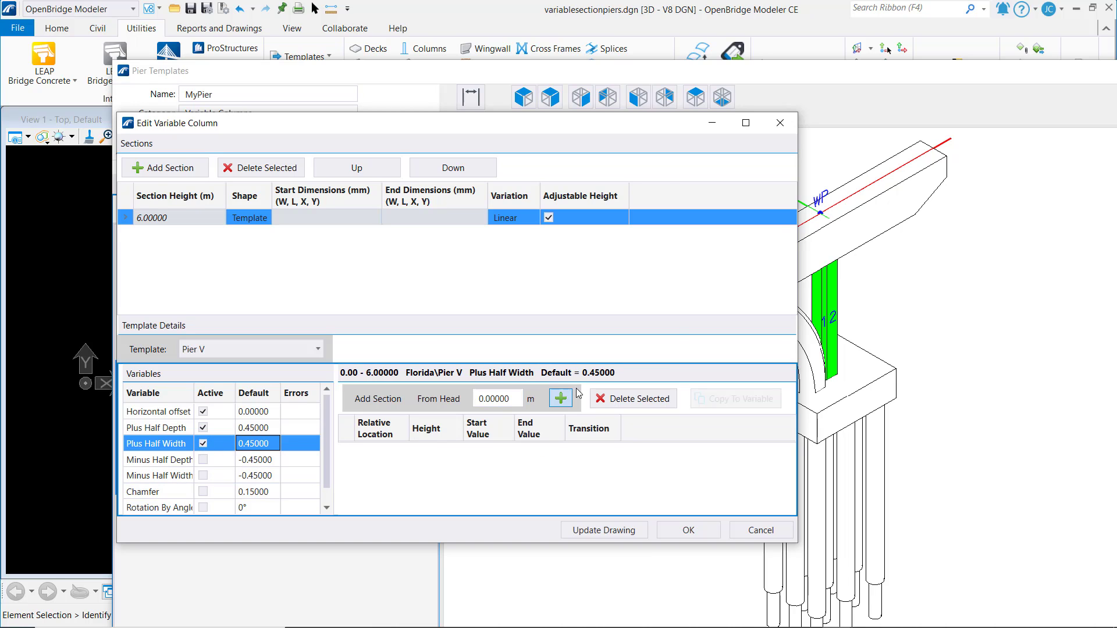
{"action": "left_click", "coordinate": [560, 398]}
{"action": "left_click", "coordinate": [498, 449]}
{"action": "type", "text": ".75"}
{"action": "left_click", "coordinate": [549, 451]}
{"action": "type", "text": ".25"}
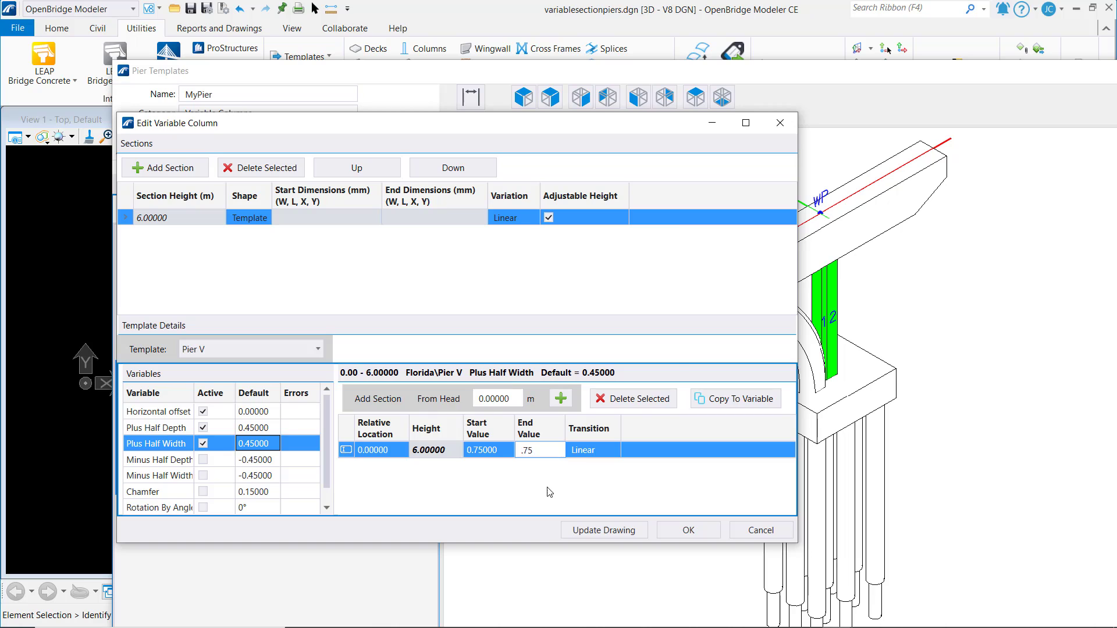
Activate the Minus Half Depth variable and add a section at 0 m from the head with start and end values of -0.75.
{"action": "left_click", "coordinate": [296, 455]}
{"action": "left_click", "coordinate": [203, 459]}
{"action": "left_click", "coordinate": [561, 398]}
{"action": "left_click", "coordinate": [487, 449]}
{"action": "type", "text": "-.75"}
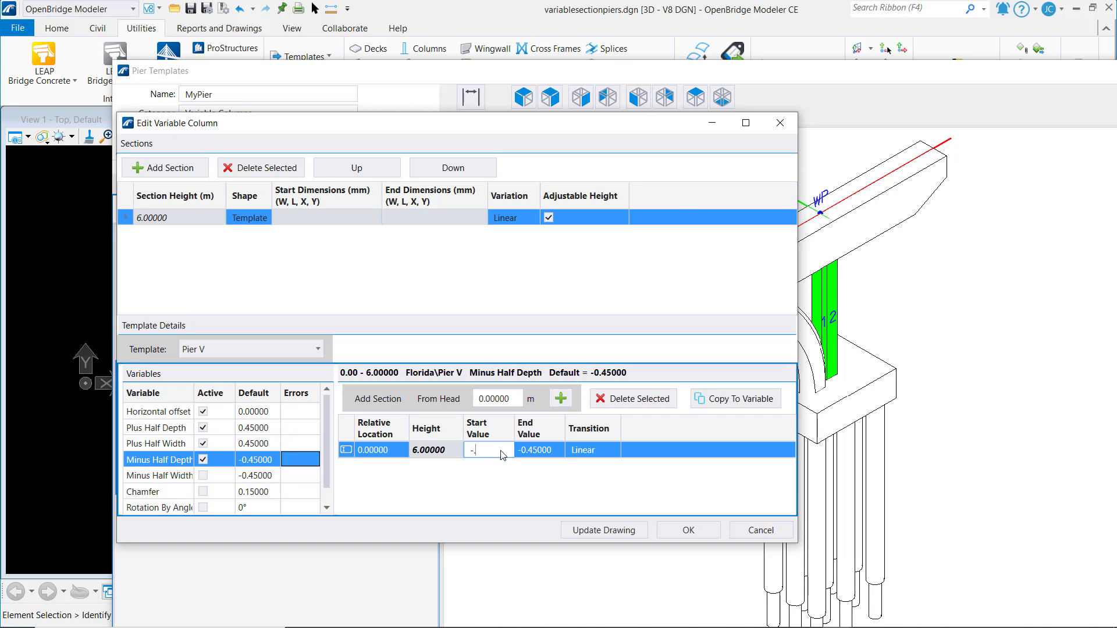
{"action": "left_click", "coordinate": [549, 451]}
Activate the Minus Half Width variable and add a section at 0 m from the head with start and end values of -0.75.
{"action": "left_click", "coordinate": [256, 476]}
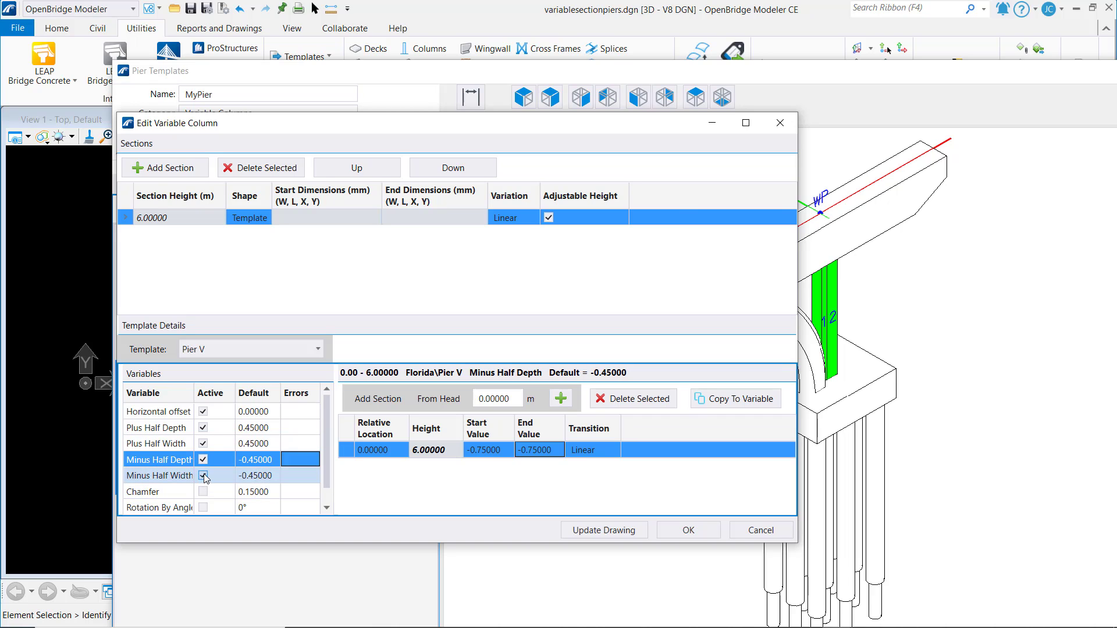
{"action": "left_click", "coordinate": [203, 475]}
{"action": "left_click", "coordinate": [559, 399]}
{"action": "left_click", "coordinate": [561, 451]}
{"action": "type", "text": "-.75"}
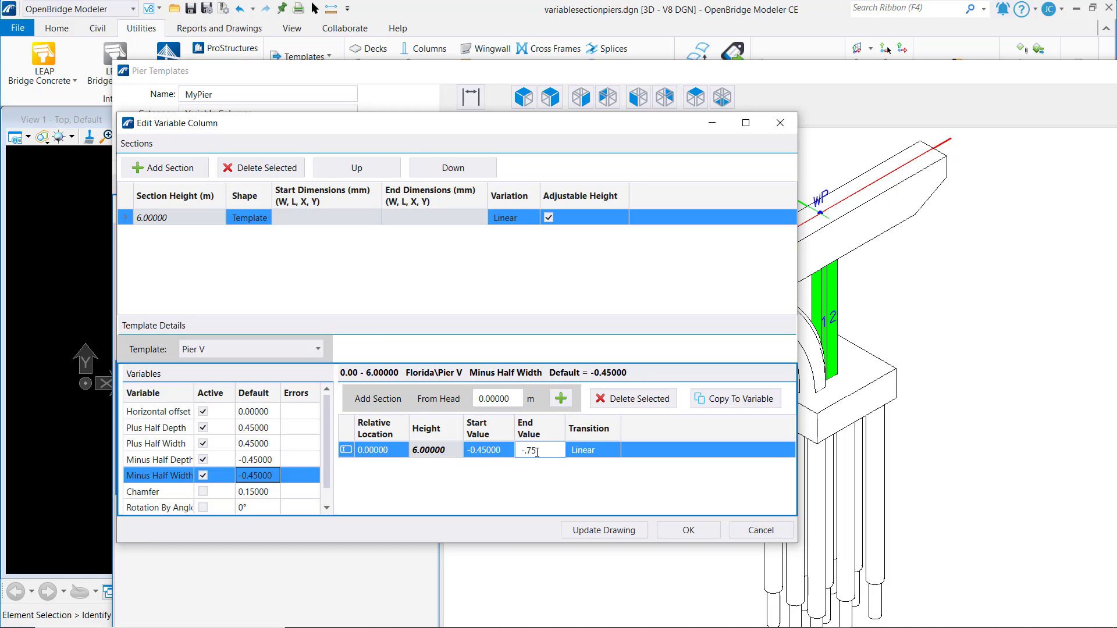
{"action": "left_click", "coordinate": [508, 450]}
{"action": "type", "text": "-.75"}
{"action": "key", "text": "Return"}
Activate the Chamfer variable and add a section at 0 m from the head with an end value of 0.45.
{"action": "left_click", "coordinate": [203, 492]}
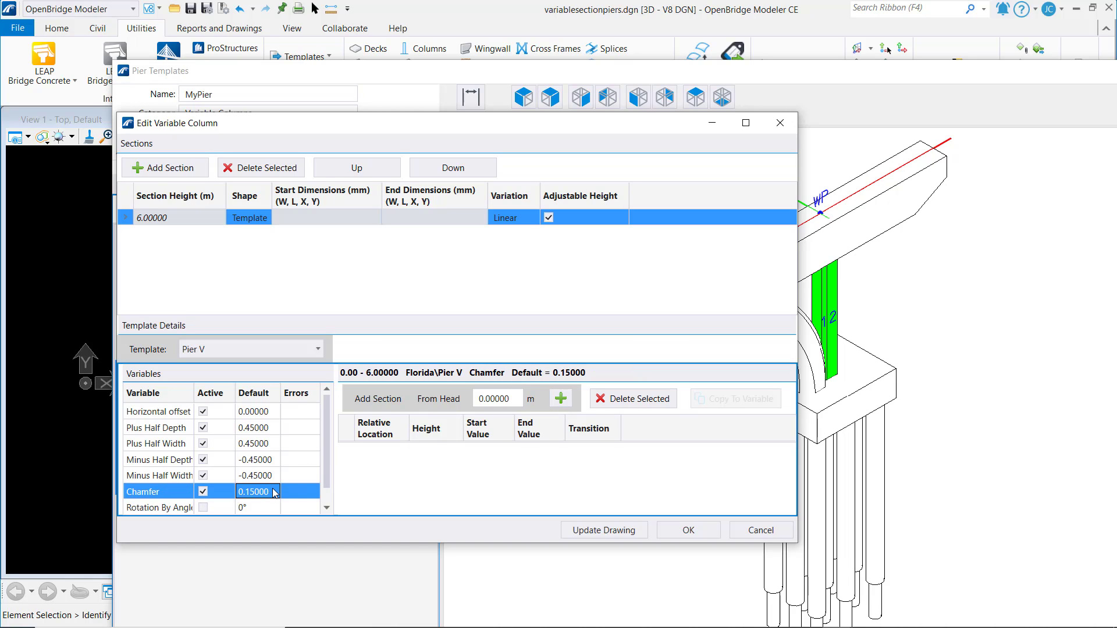
{"action": "left_click", "coordinate": [560, 399]}
{"action": "left_click", "coordinate": [539, 450]}
{"action": "type", "text": ".45"}
{"action": "key", "text": "Return"}
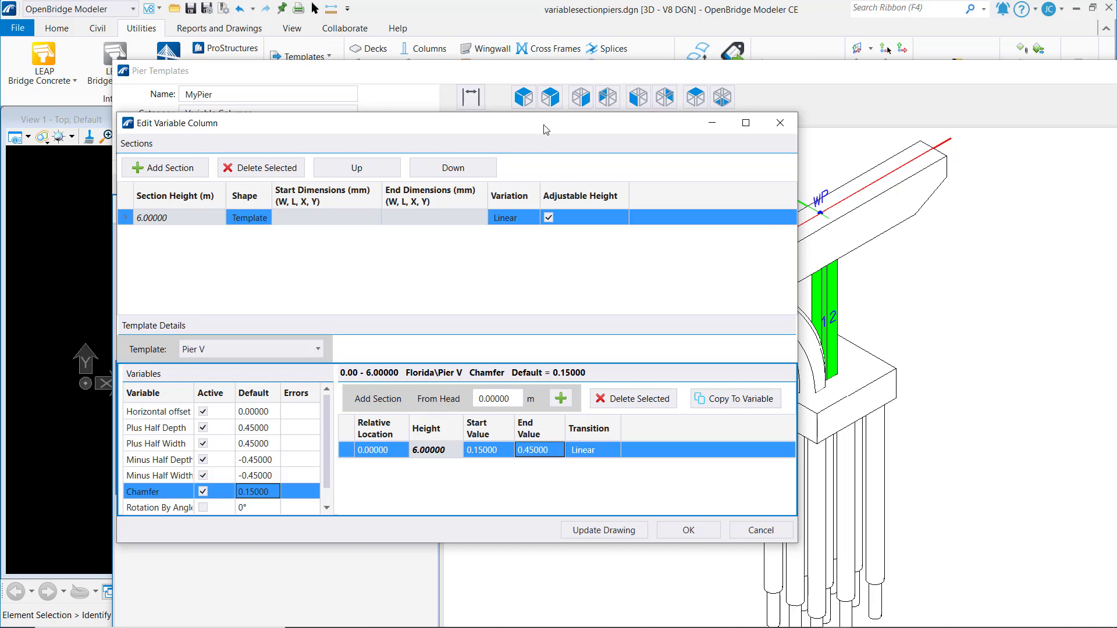
Set the Horizontal offset section's transition to Parabolic End for Column 2 and update the drawing.
{"action": "left_click_drag", "start_coordinate": [545, 130], "coordinate": [503, 51]}
{"action": "left_click", "coordinate": [561, 452]}
{"action": "left_click", "coordinate": [114, 333]}
{"action": "left_click", "coordinate": [541, 372]}
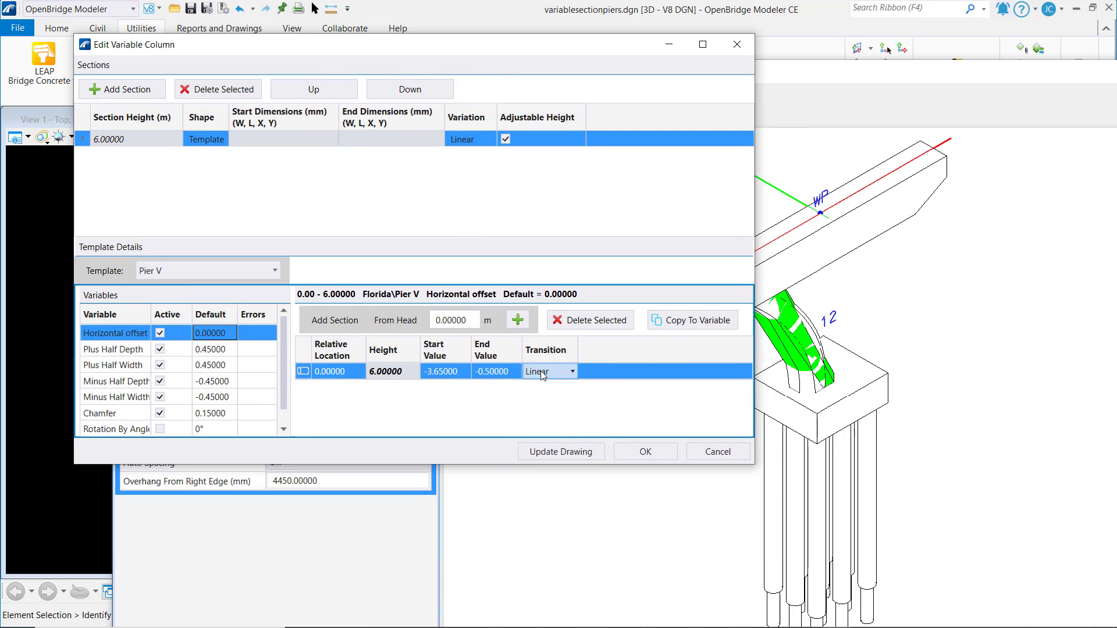
{"action": "left_click", "coordinate": [541, 375]}
{"action": "left_click", "coordinate": [547, 408]}
{"action": "left_click", "coordinate": [578, 453]}
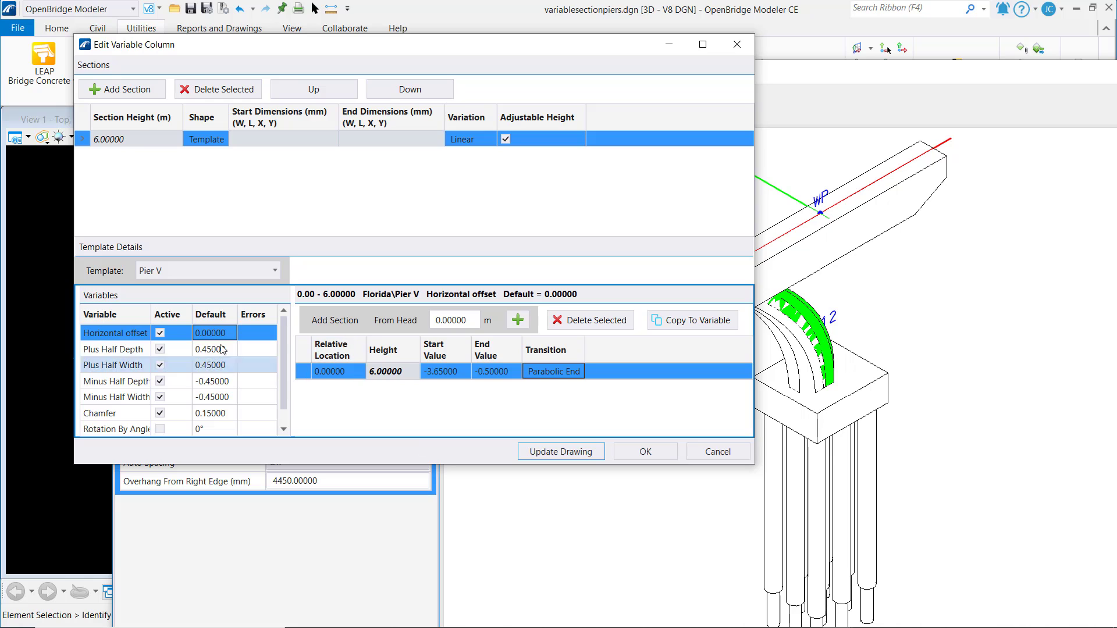
Activate Column 2's Rotation By Angle variable and add a section to it at 0 m from the head.
{"action": "scroll", "coordinate": [284, 378], "scroll_direction": "down", "scroll_amount": 1}
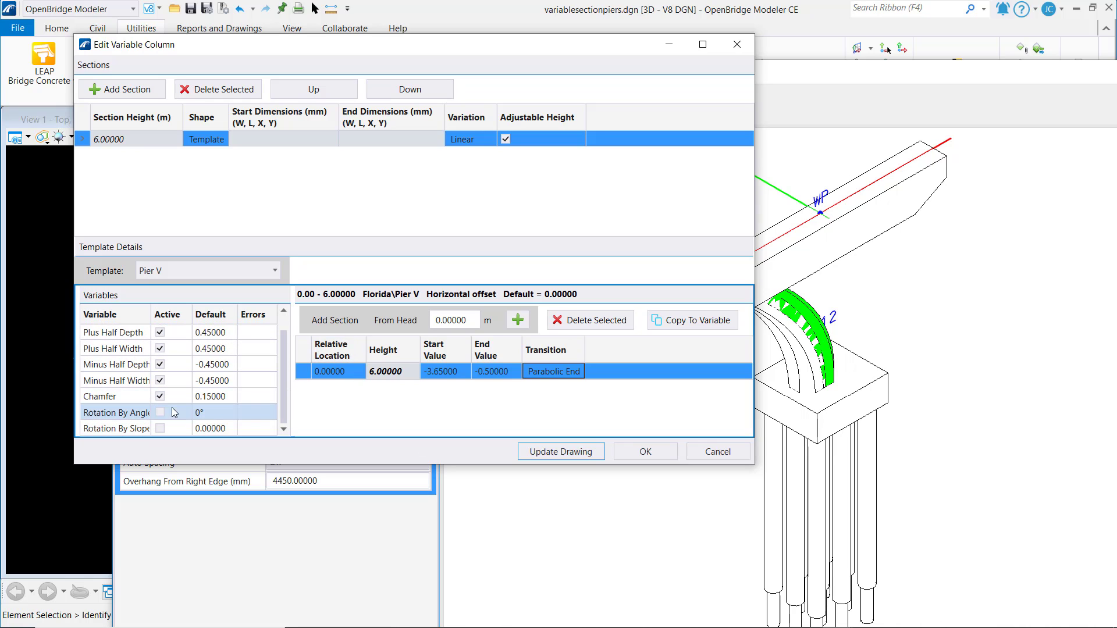
{"action": "left_click", "coordinate": [161, 413]}
{"action": "left_click", "coordinate": [131, 413]}
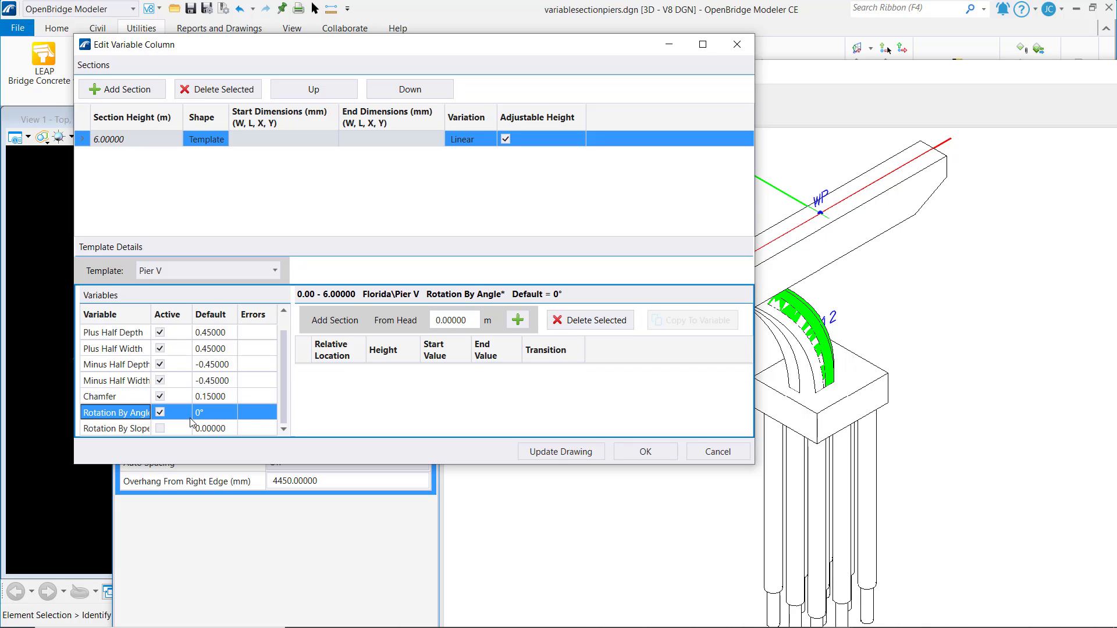
{"action": "left_click", "coordinate": [208, 415]}
{"action": "left_click", "coordinate": [516, 320]}
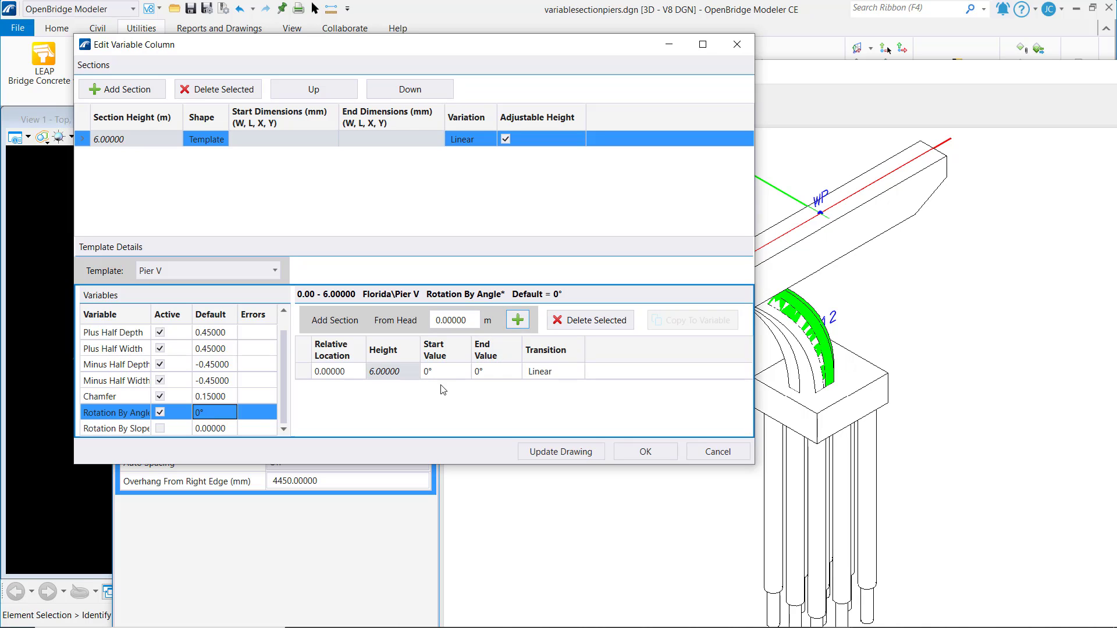
Set the Rotation By Angle section's start and end values to 180° and update the drawing.
{"action": "left_click", "coordinate": [441, 371]}
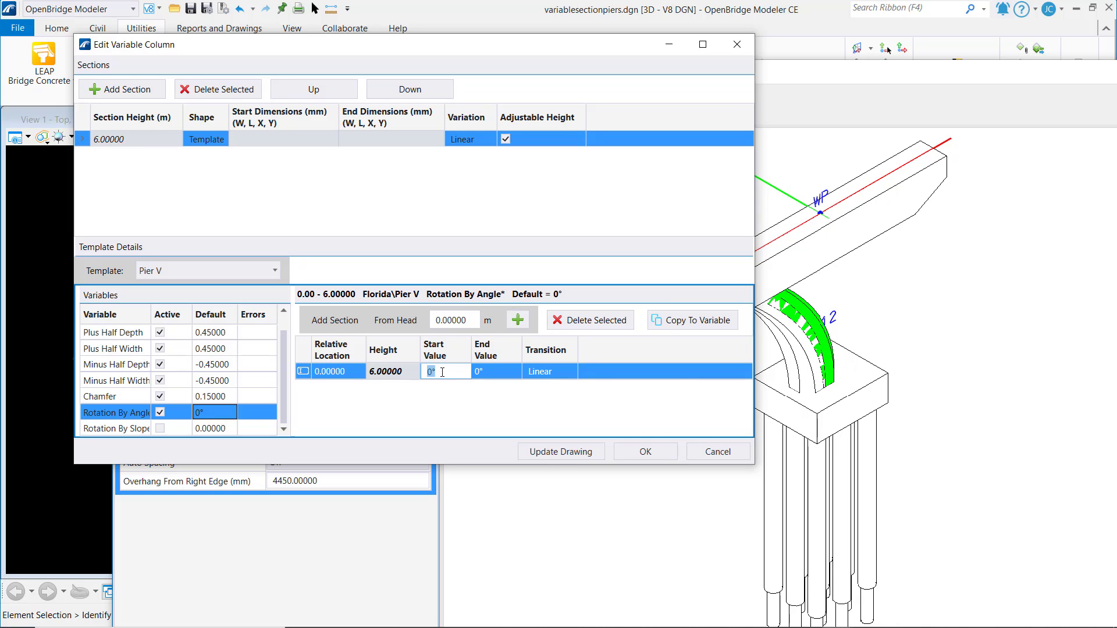
{"action": "type", "text": "180"}
{"action": "key", "text": "Return"}
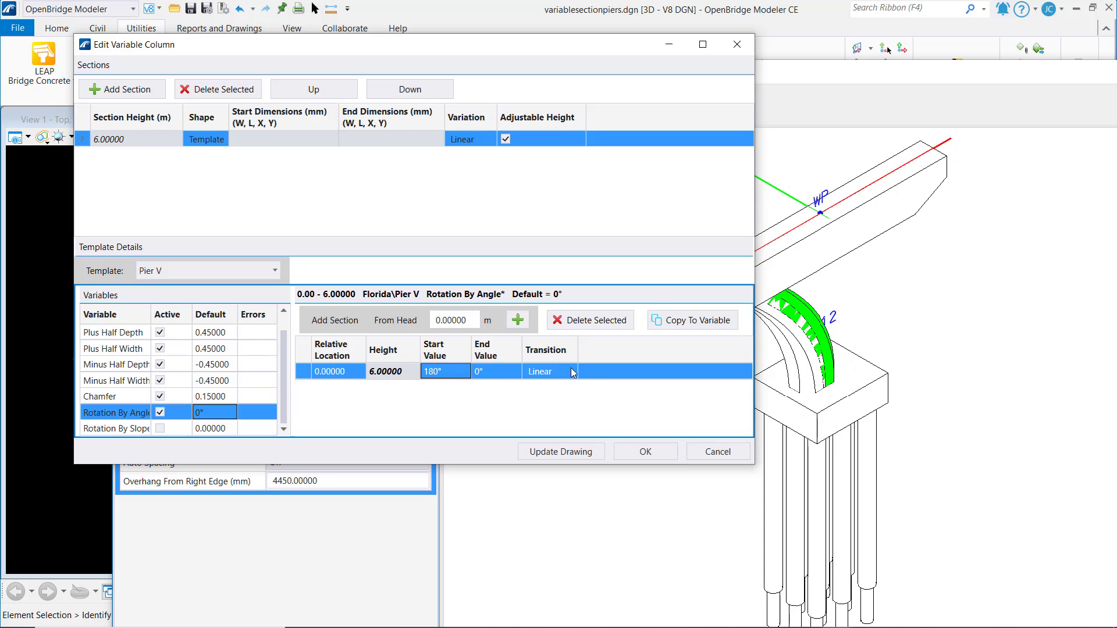
{"action": "left_click", "coordinate": [501, 374]}
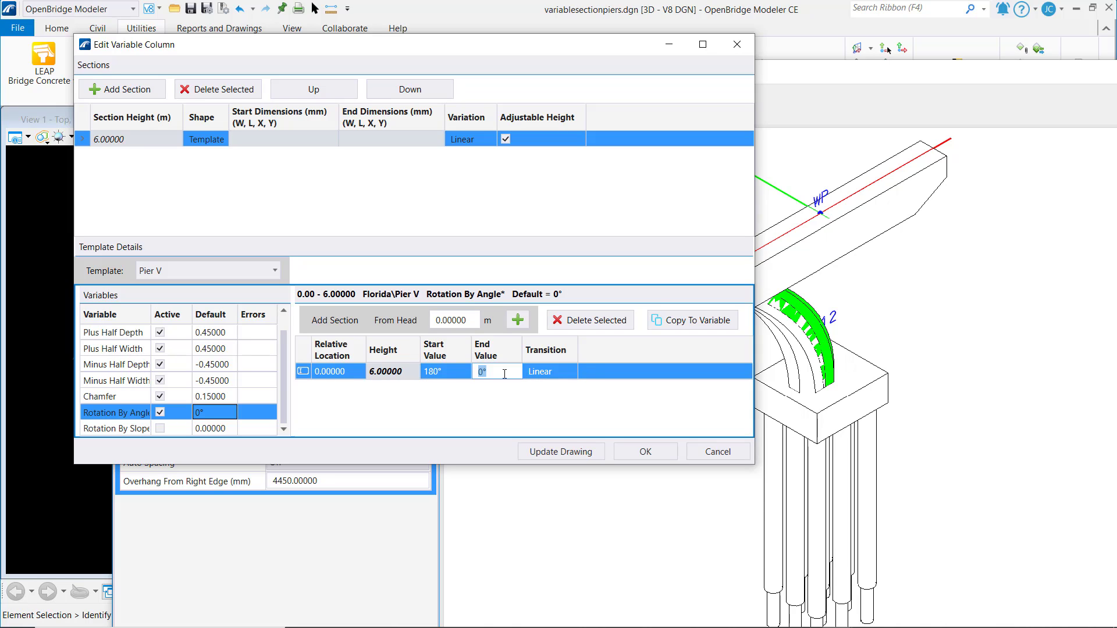
{"action": "type", "text": "18"}
{"action": "key", "text": "Return"}
{"action": "left_click", "coordinate": [556, 453]}
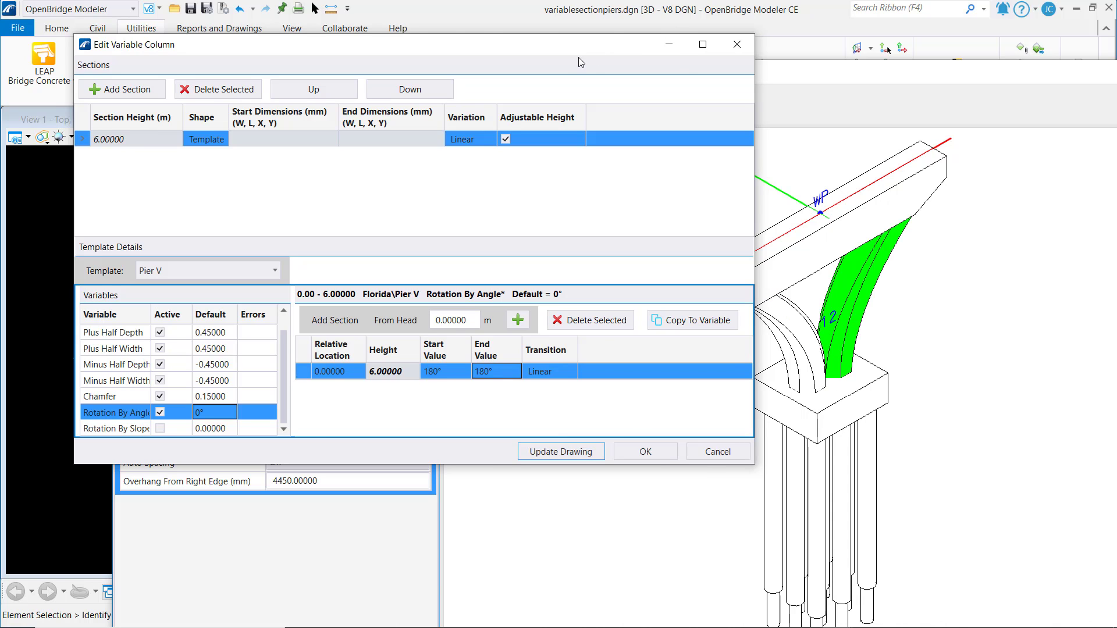
Set the Rotation By Angle section's end value to 90°, update the drawing and accept Column 2's variation.
{"action": "mouse_move", "coordinate": [596, 55]}
{"action": "left_mouse_down"}
{"action": "mouse_move", "coordinate": [325, 183]}
{"action": "mouse_move", "coordinate": [599, 179]}
{"action": "mouse_move", "coordinate": [600, 77]}
{"action": "left_mouse_up"}
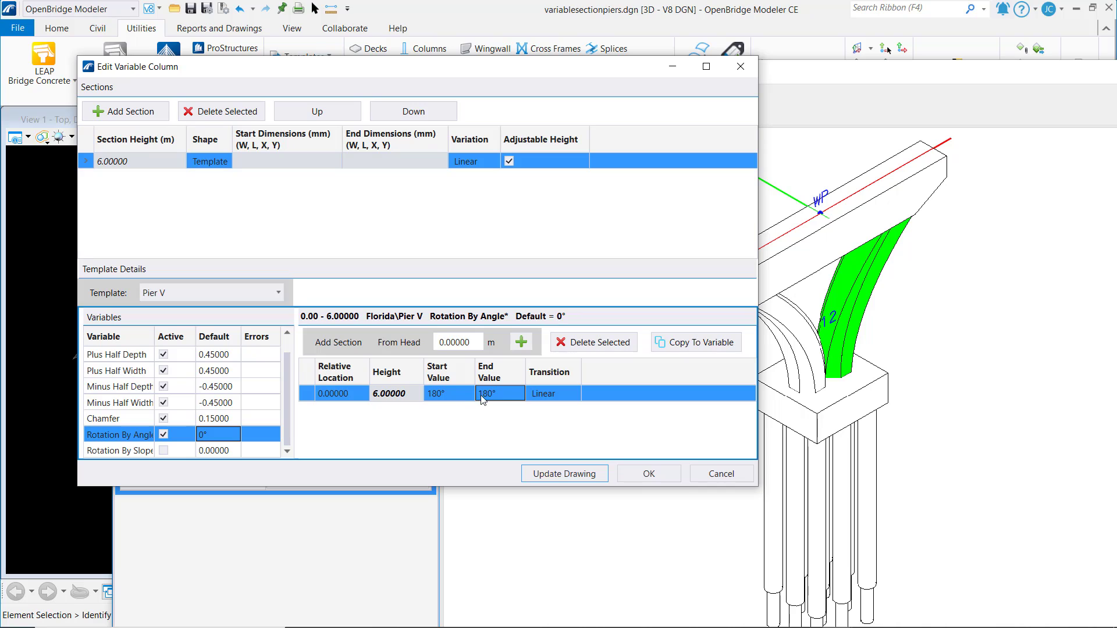
{"action": "left_click", "coordinate": [499, 395]}
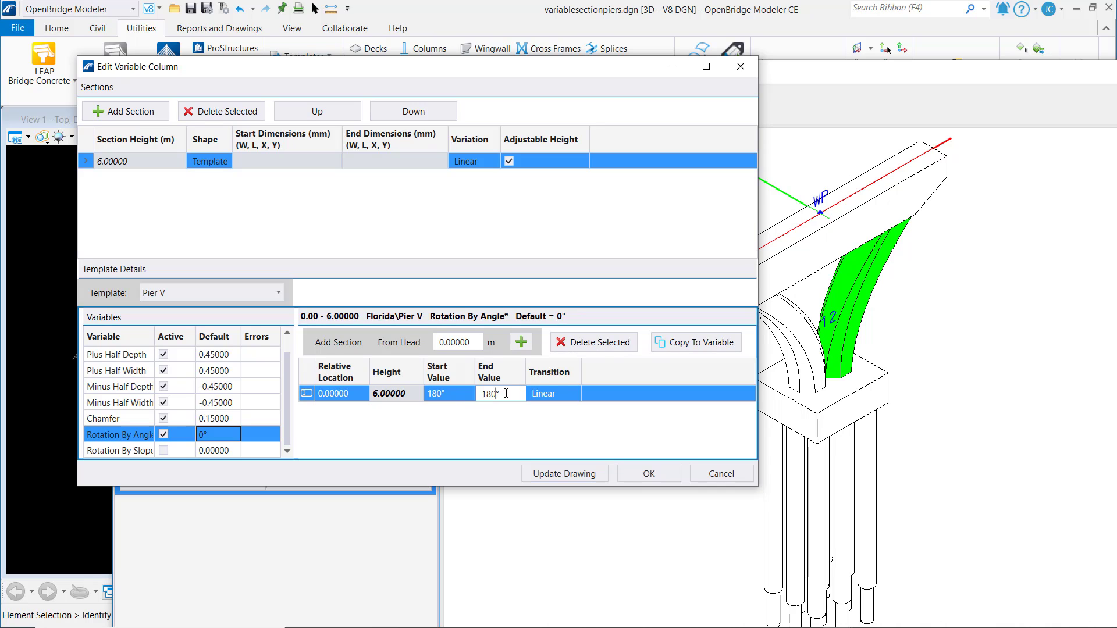
{"action": "left_click_drag", "start_coordinate": [506, 394], "coordinate": [478, 405]}
{"action": "type", "text": "90"}
{"action": "key", "text": "Return"}
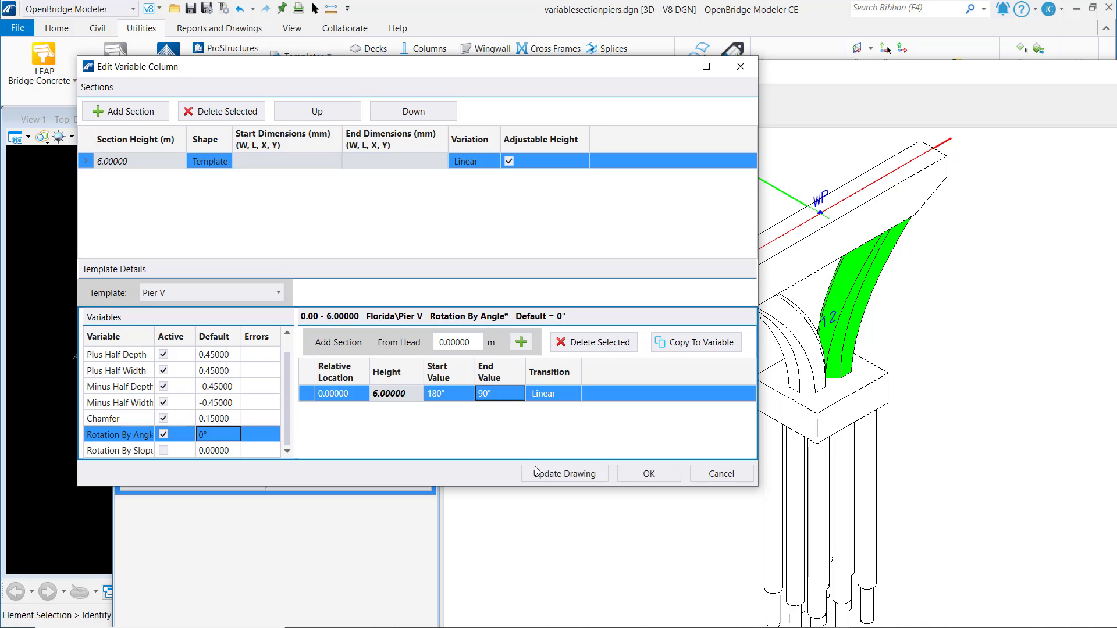
{"action": "left_click", "coordinate": [552, 475]}
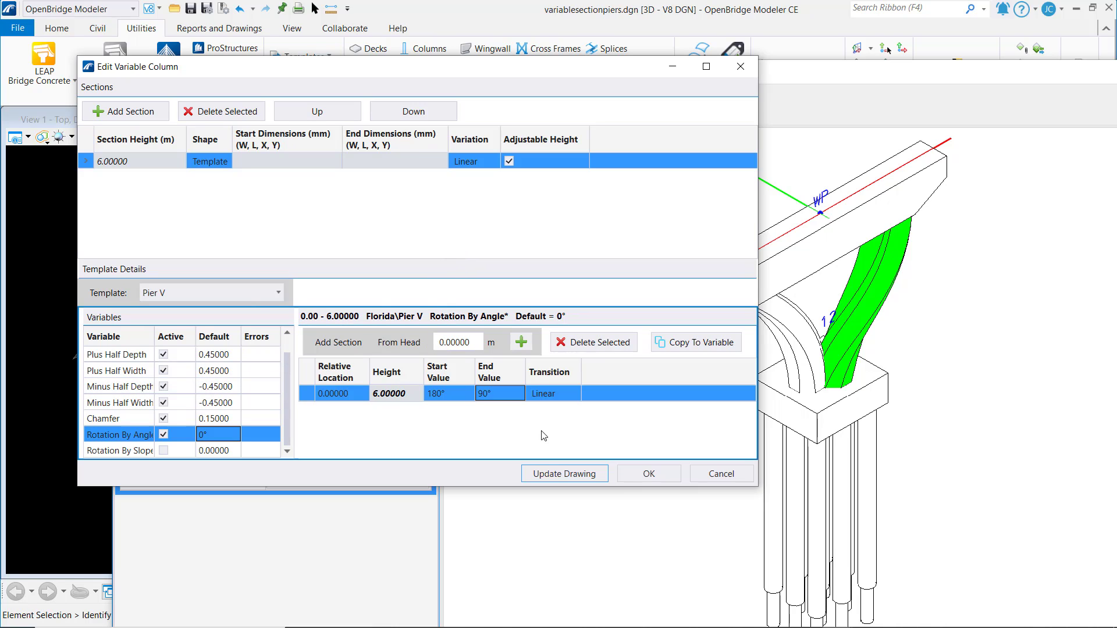
{"action": "left_click", "coordinate": [648, 473]}
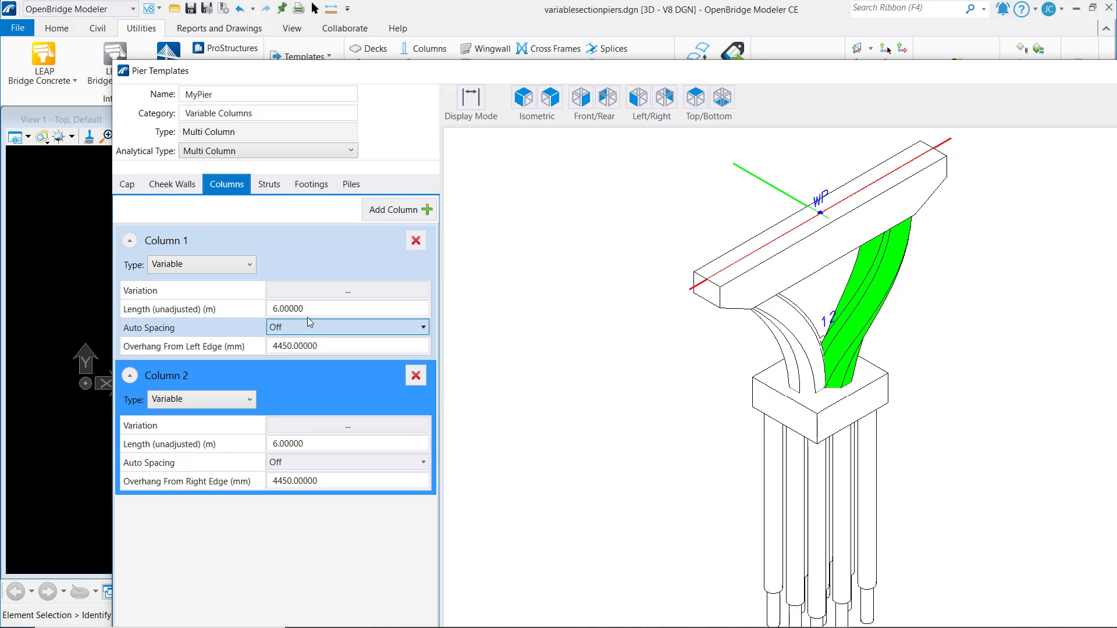
Open Column 1's variation, activate its Rotation By Angle variable and add a section at 0 m from the head.
{"action": "left_click", "coordinate": [346, 292]}
{"action": "left_click", "coordinate": [344, 291]}
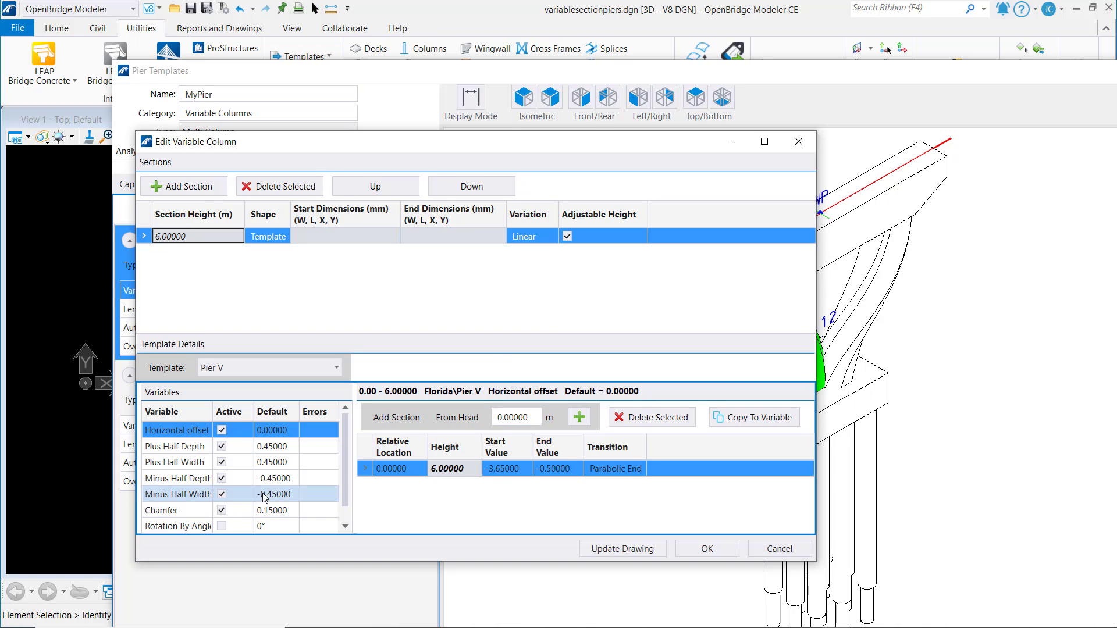
{"action": "left_click", "coordinate": [199, 527]}
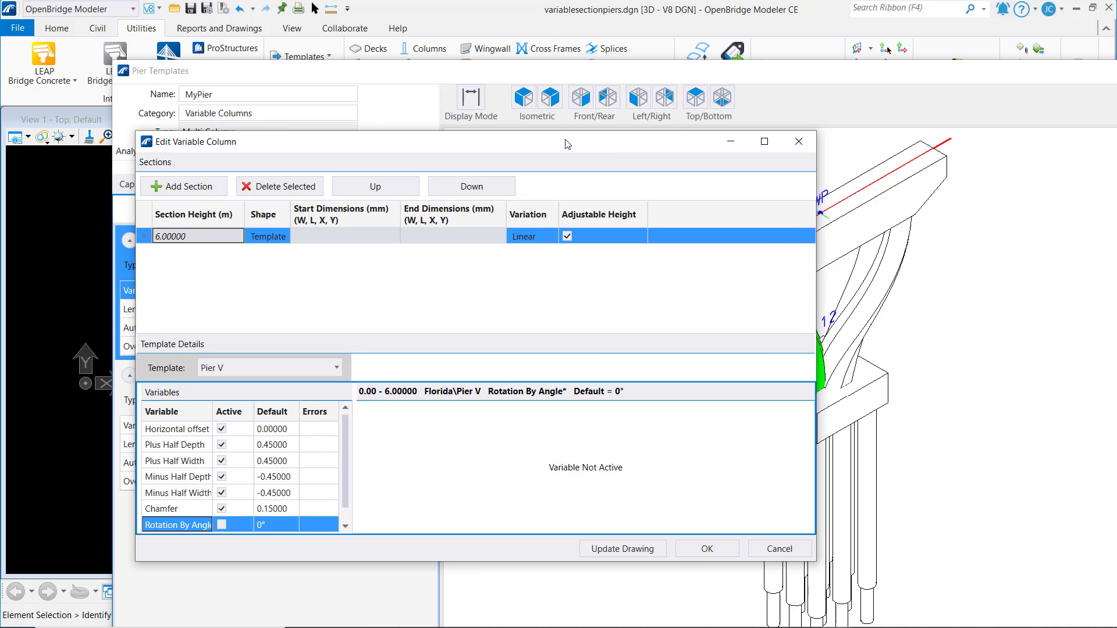
{"action": "left_click_drag", "start_coordinate": [567, 144], "coordinate": [451, 119]}
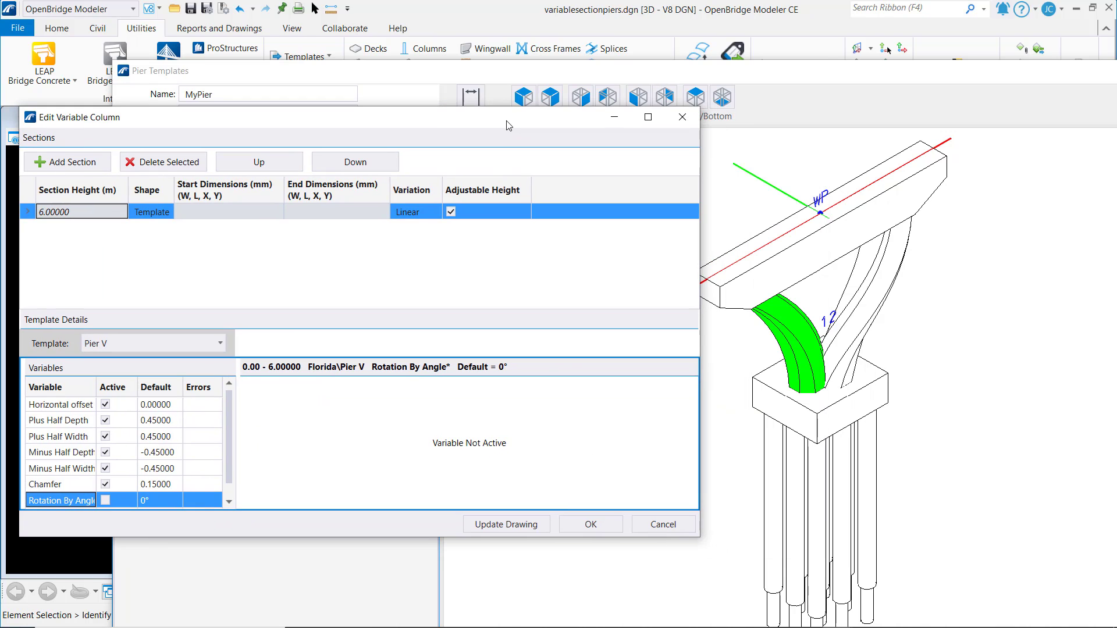
{"action": "left_click", "coordinate": [106, 501]}
{"action": "left_click", "coordinate": [463, 393]}
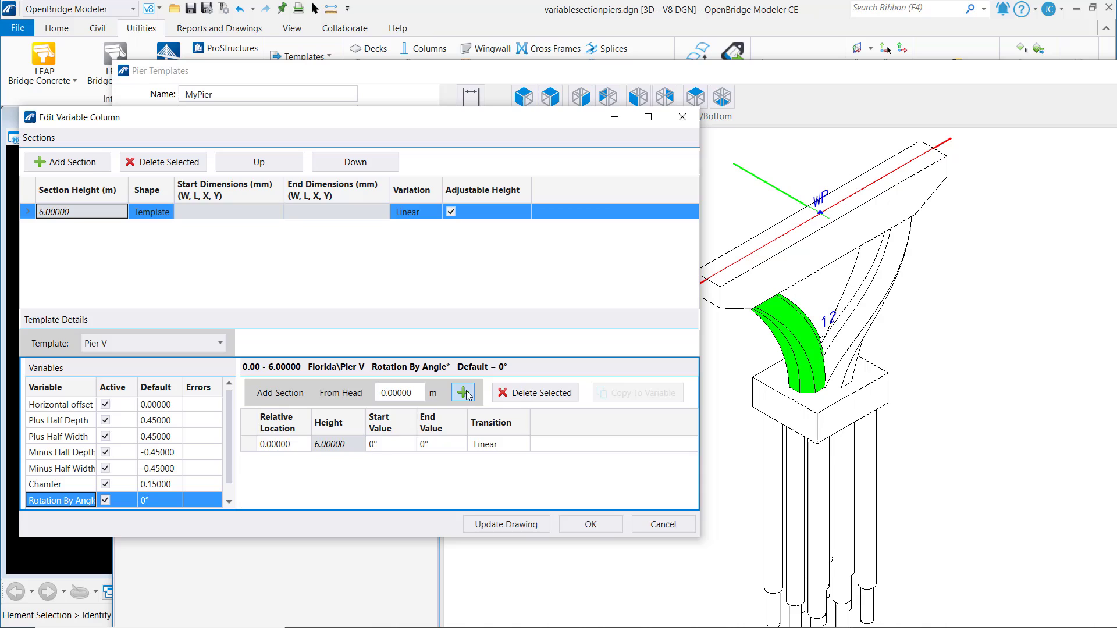
Set the end value of Column 1's Rotation By Angle section to 90°, update the drawing and accept the variation.
{"action": "left_click", "coordinate": [442, 445]}
{"action": "type", "text": "90"}
{"action": "left_click", "coordinate": [488, 527]}
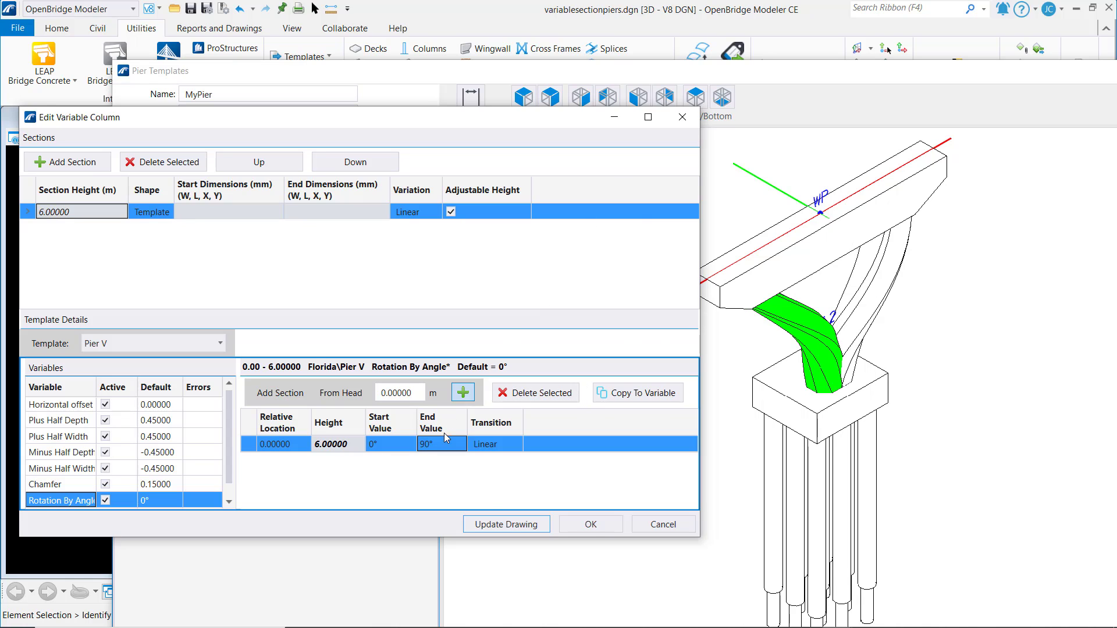
{"action": "left_click", "coordinate": [591, 524]}
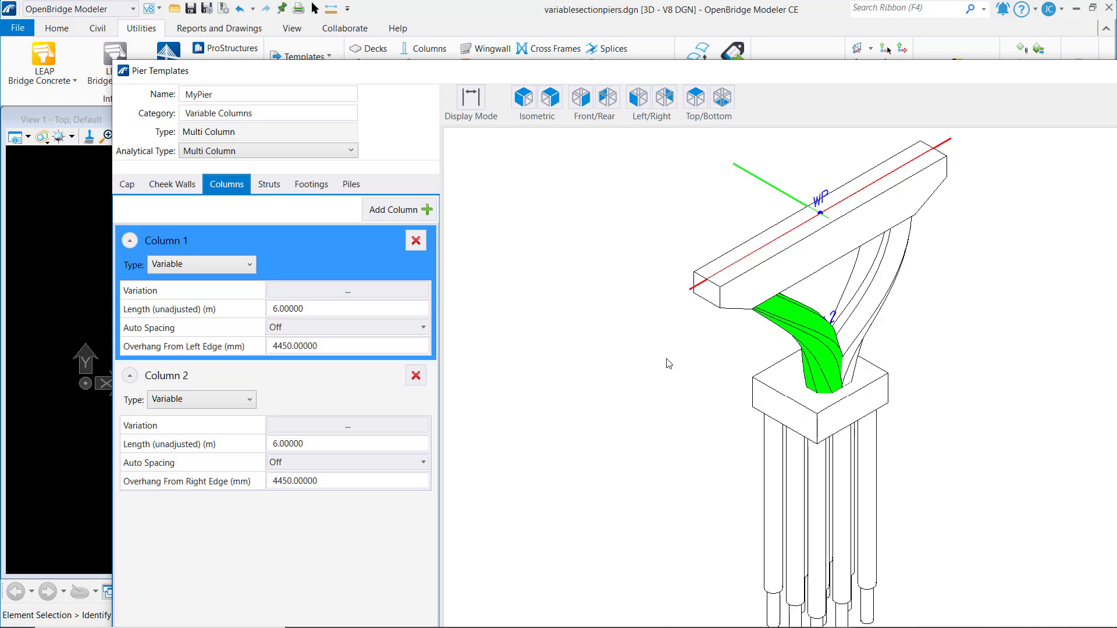
Examine the twisted columns in the pier preview from the front, rear and left views.
{"action": "left_click", "coordinate": [582, 97]}
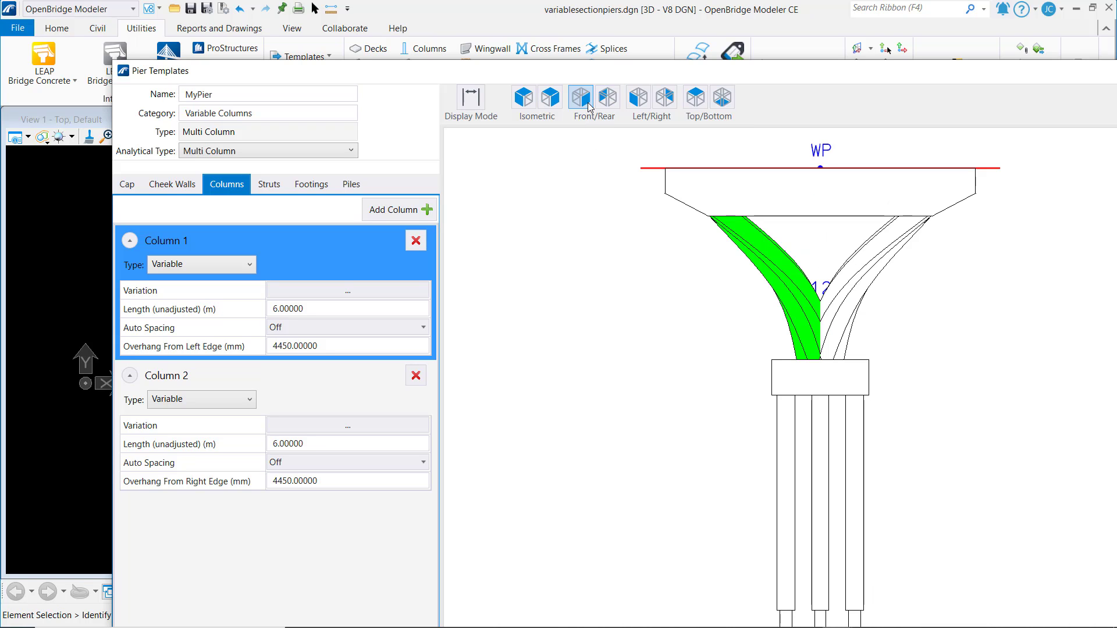
{"action": "left_click", "coordinate": [614, 109]}
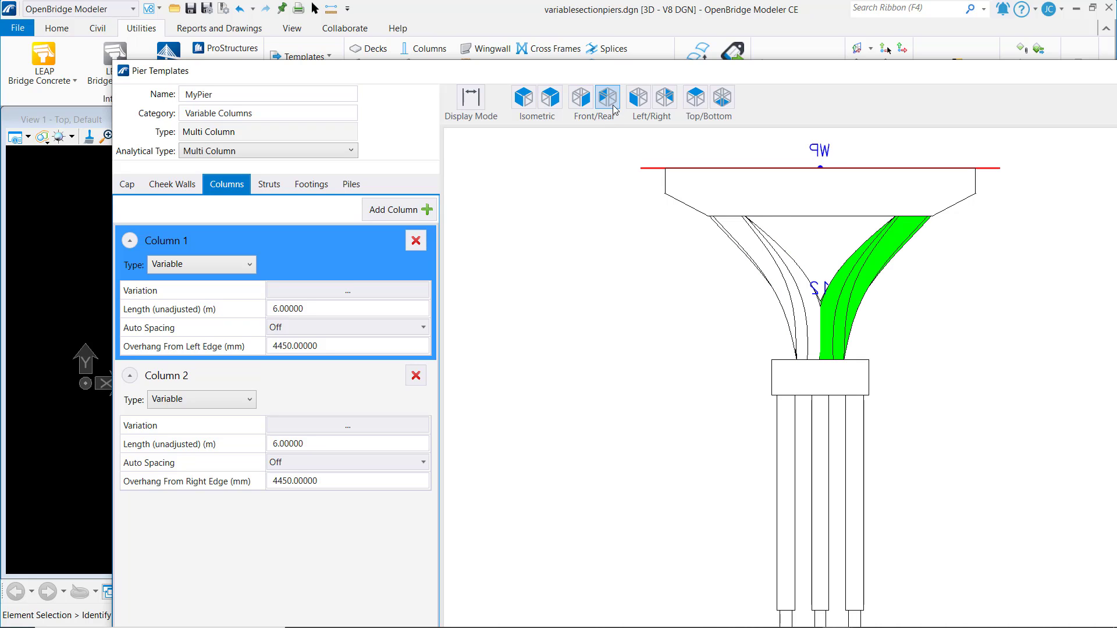
{"action": "left_click", "coordinate": [638, 106]}
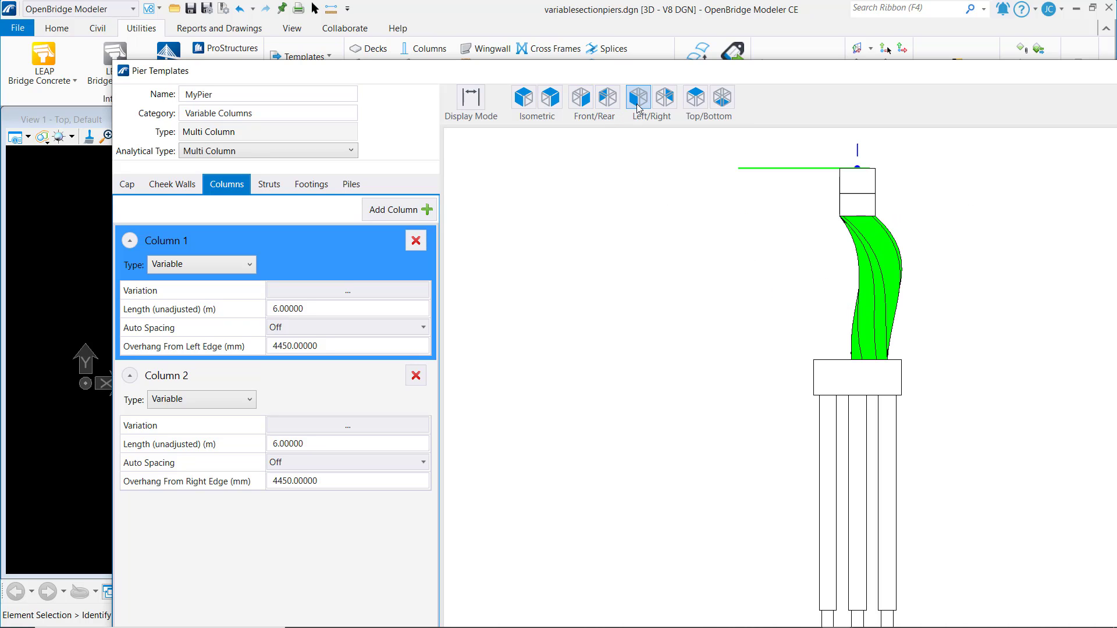
Open Column 2's variation and select its Rotation By Angle variable for editing.
{"action": "left_click", "coordinate": [669, 104]}
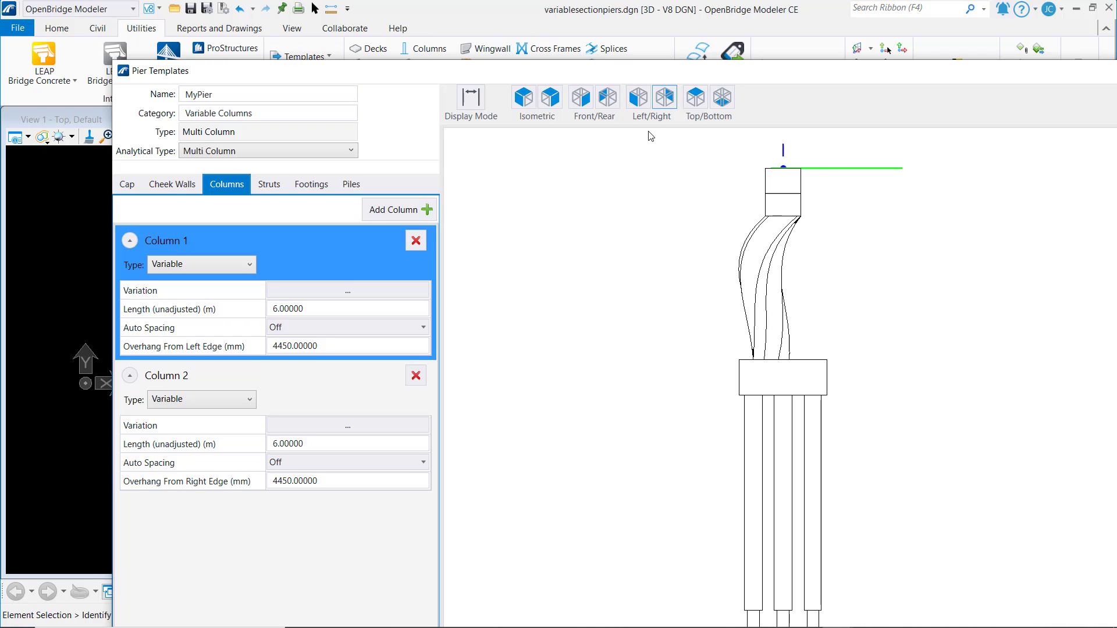
{"action": "left_click", "coordinate": [529, 107]}
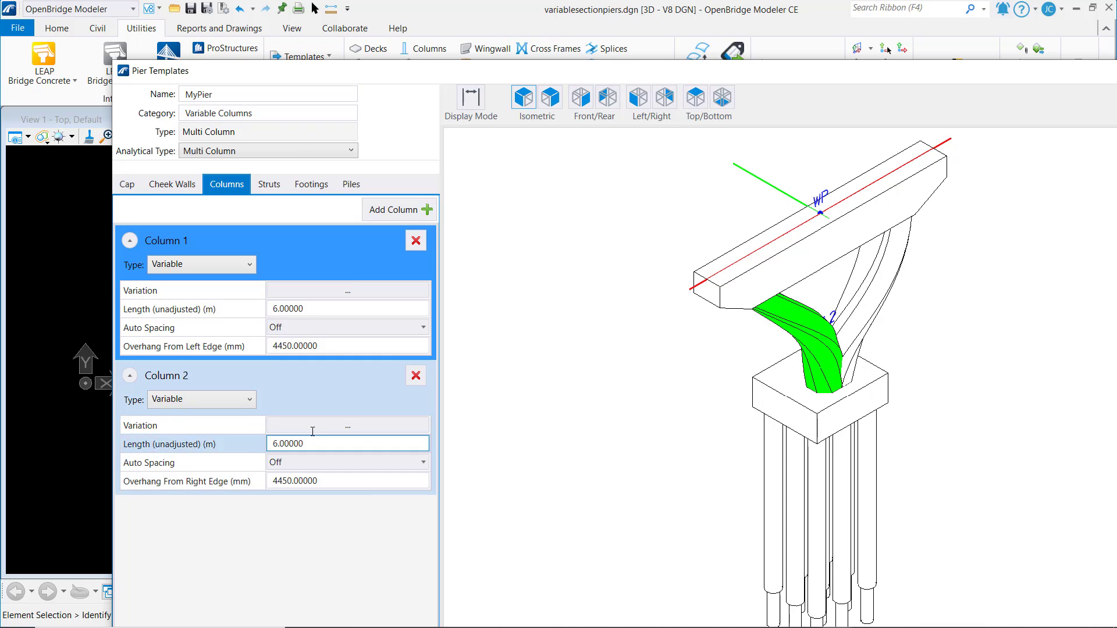
{"action": "left_click", "coordinate": [347, 429]}
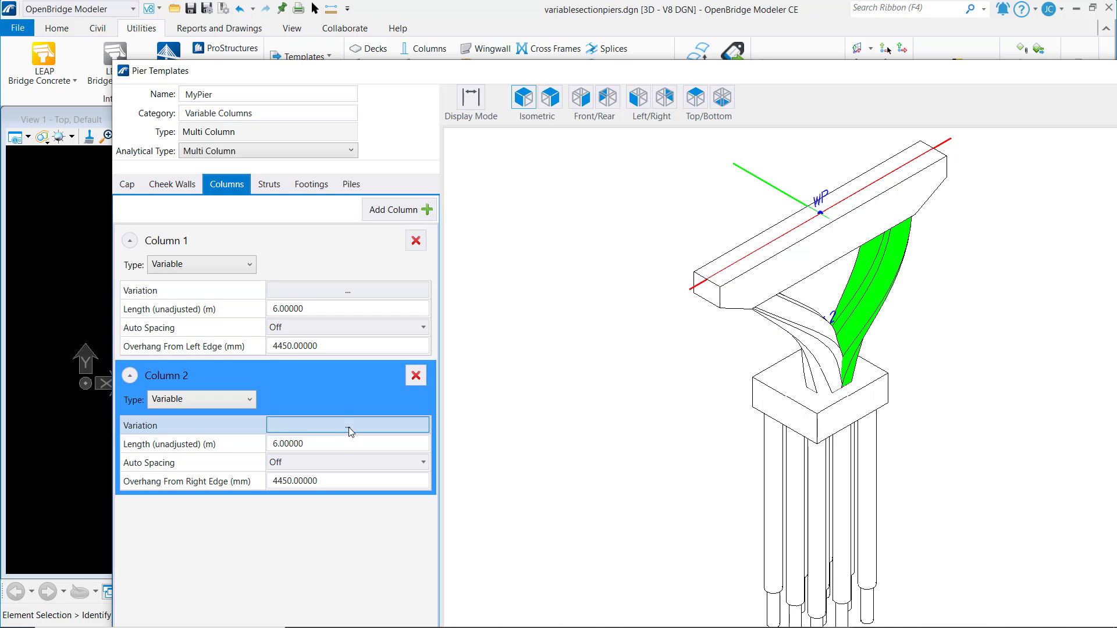
{"action": "left_click", "coordinate": [348, 427]}
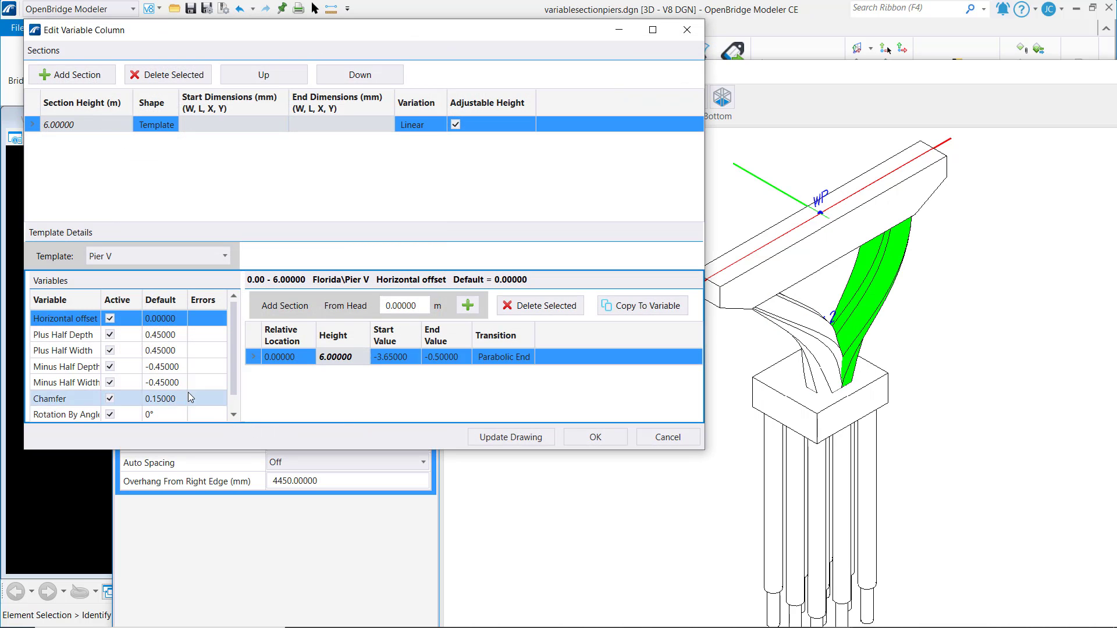
{"action": "left_click_drag", "start_coordinate": [236, 383], "coordinate": [231, 427]}
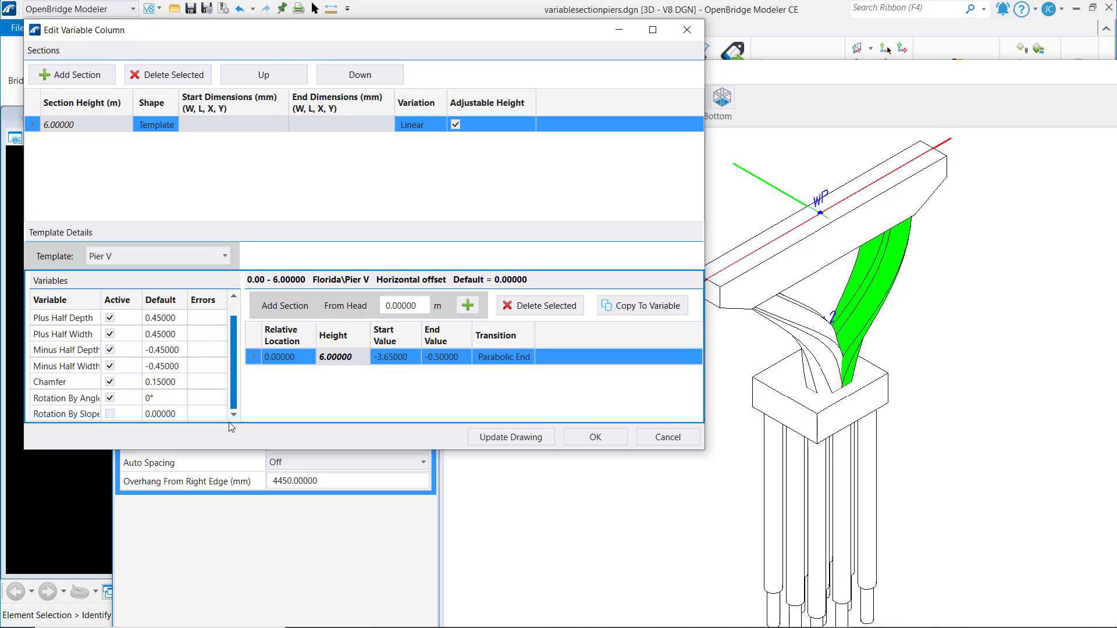
{"action": "left_click", "coordinate": [170, 400]}
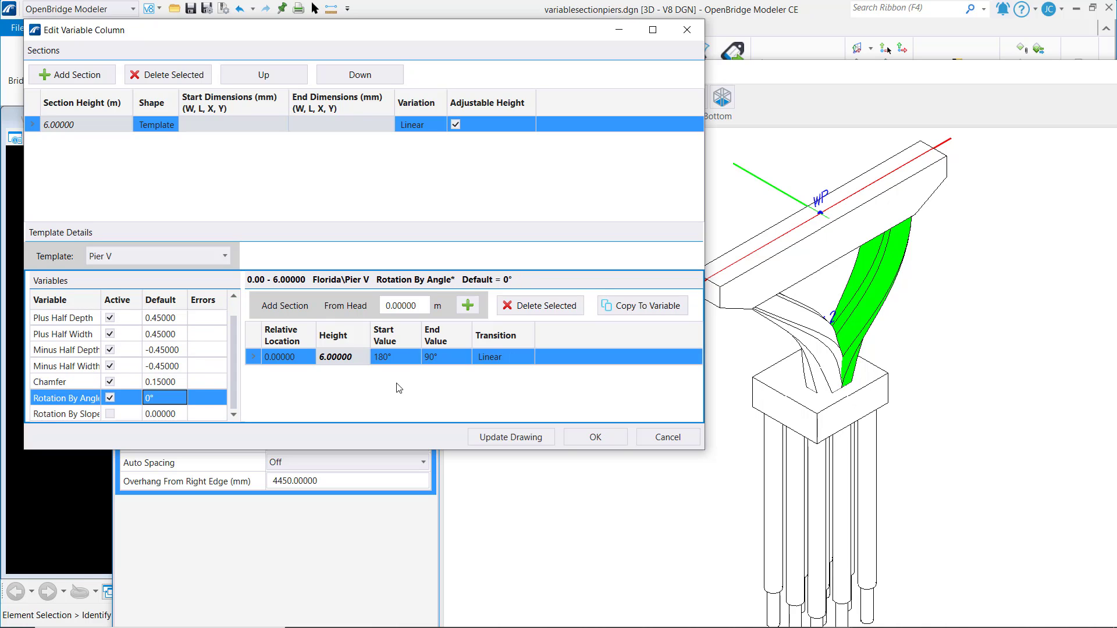
{"action": "left_click", "coordinate": [448, 355]}
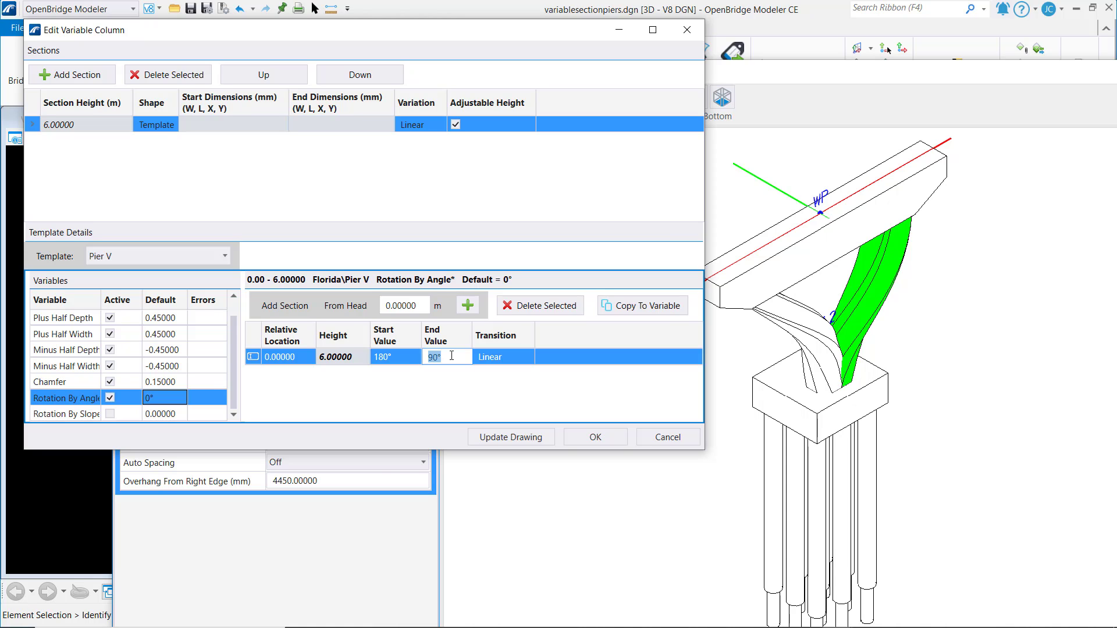
{"action": "type", "text": "370"}
{"action": "key", "text": "Return"}
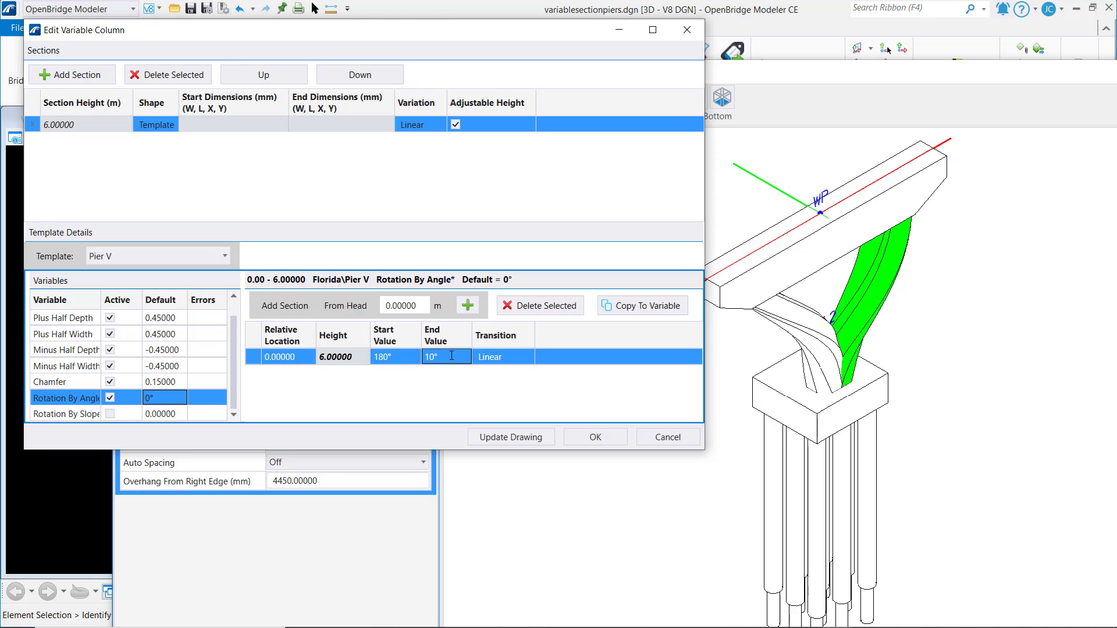
Set the end value of Column 2's Rotation By Angle section to 270°, update the drawing and accept the variation.
{"action": "left_click", "coordinate": [453, 356]}
{"action": "type", "text": "270"}
{"action": "key", "text": "Return"}
{"action": "left_click", "coordinate": [510, 441]}
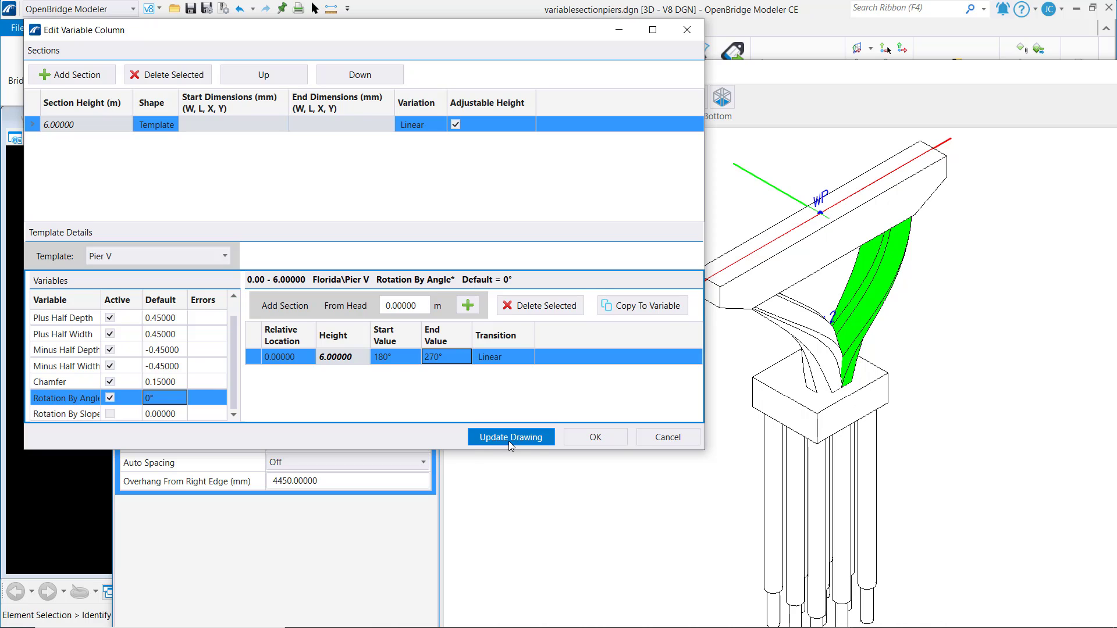
{"action": "left_click", "coordinate": [596, 437]}
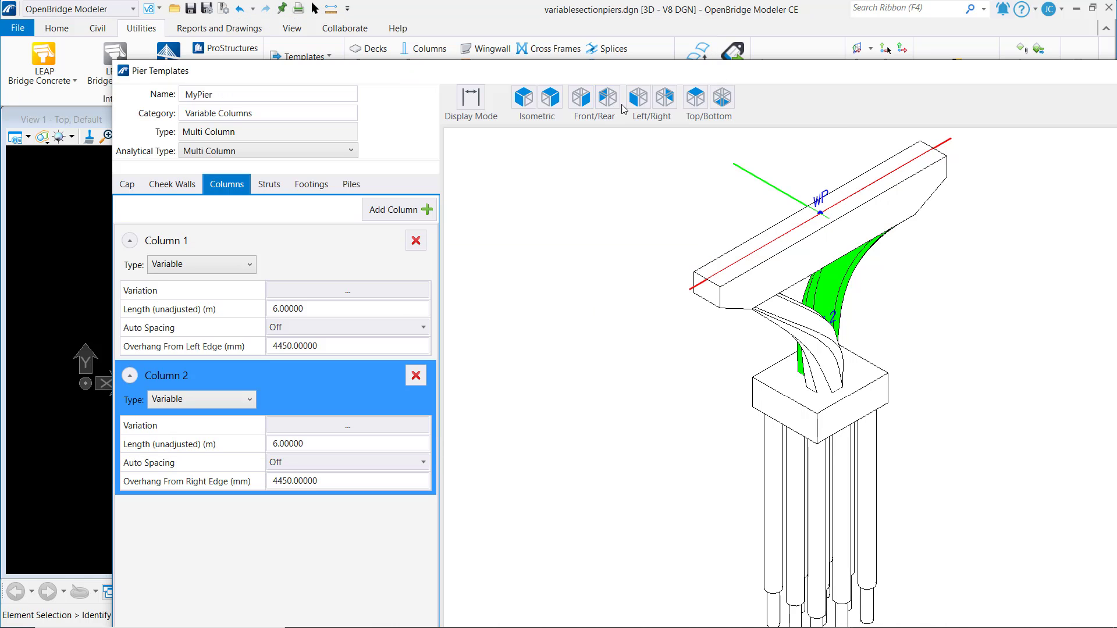
Examine the oppositely twisted columns in the pier preview from the left, right, isometric, bottom and top views.
{"action": "left_click", "coordinate": [639, 99]}
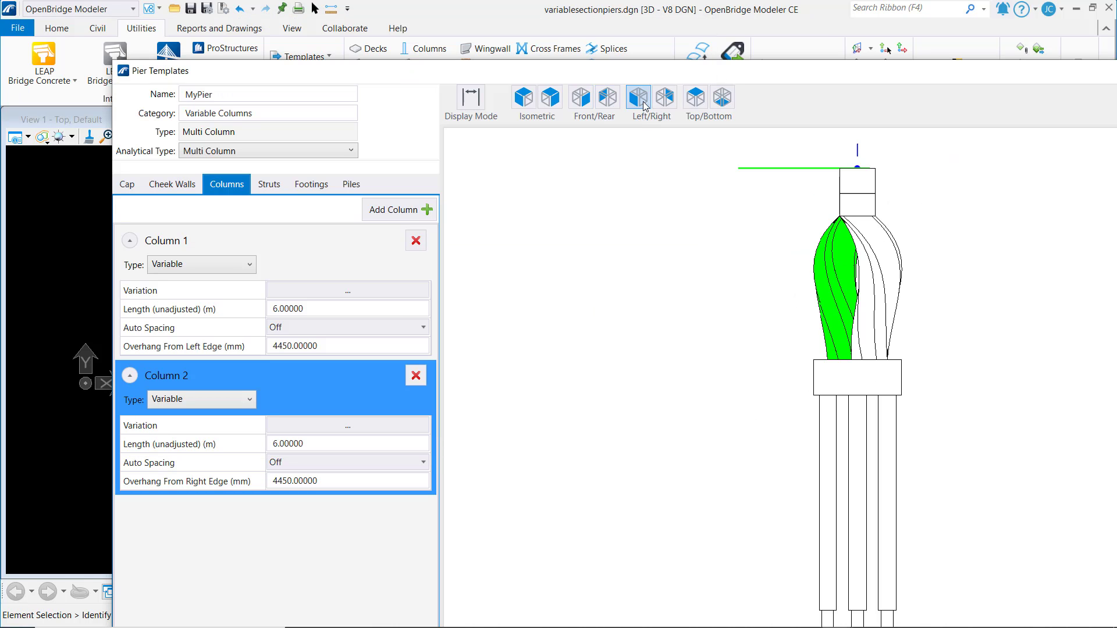
{"action": "left_click", "coordinate": [667, 104]}
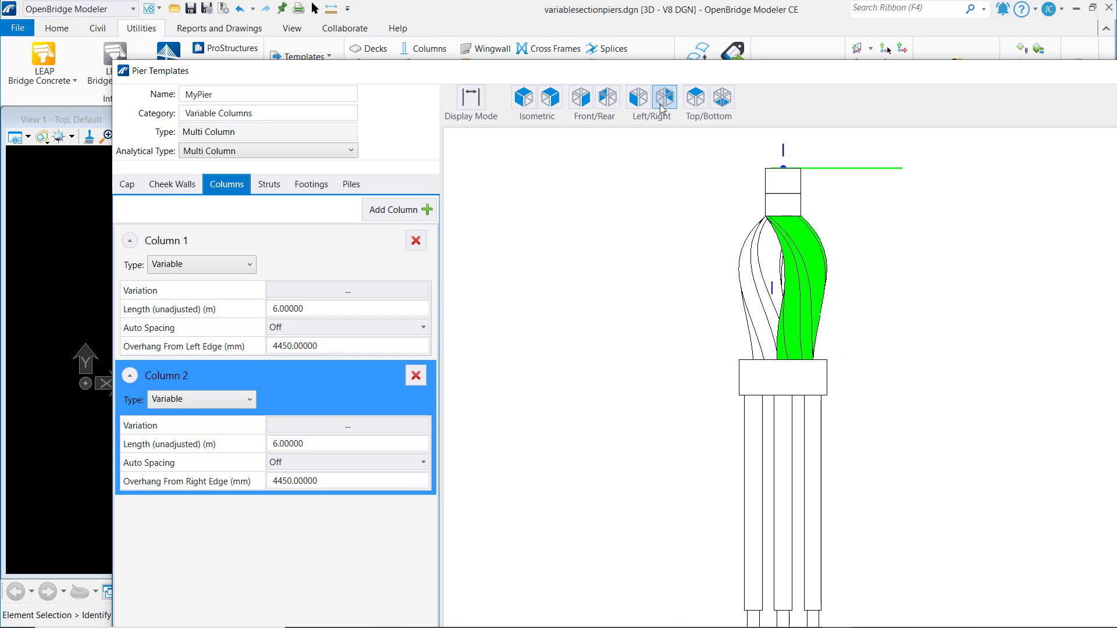
{"action": "left_click", "coordinate": [526, 106]}
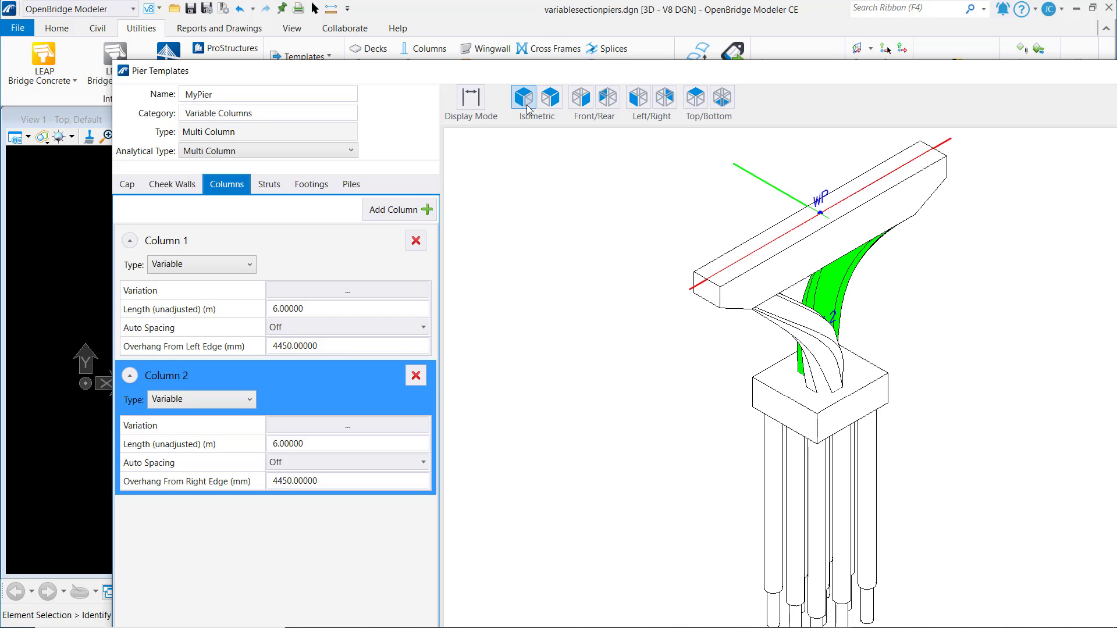
{"action": "left_click", "coordinate": [550, 99]}
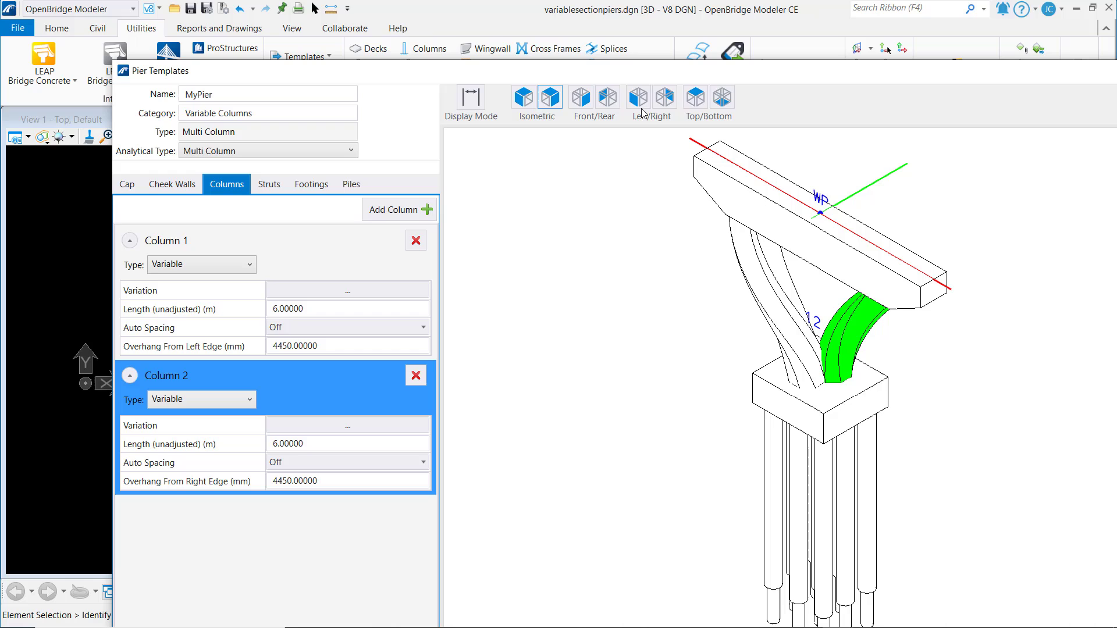
{"action": "left_click", "coordinate": [732, 106]}
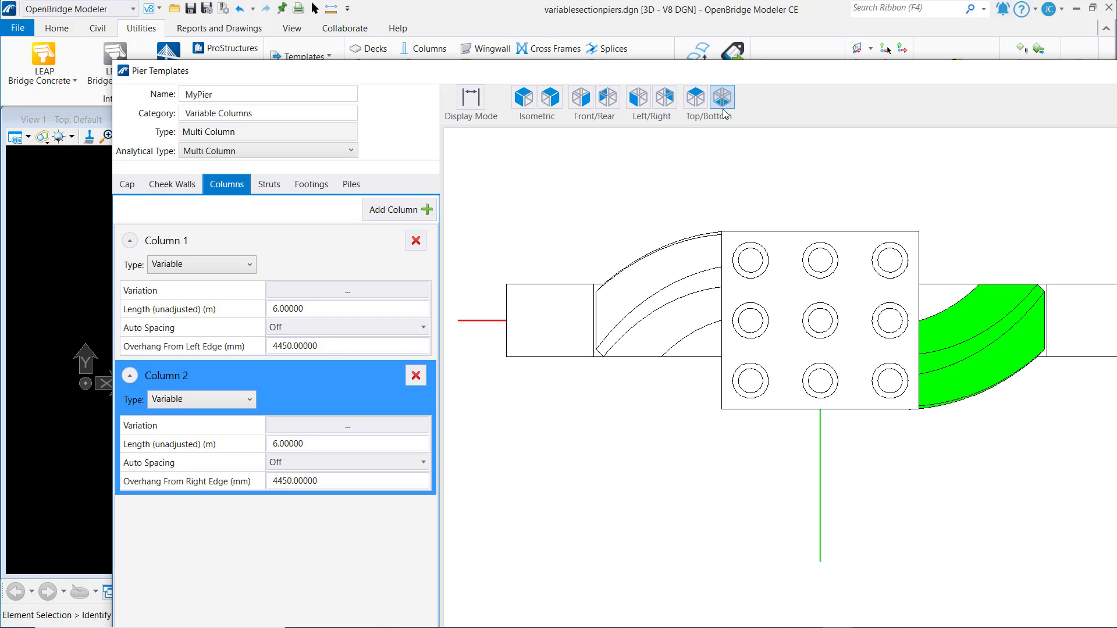
{"action": "left_click", "coordinate": [695, 107]}
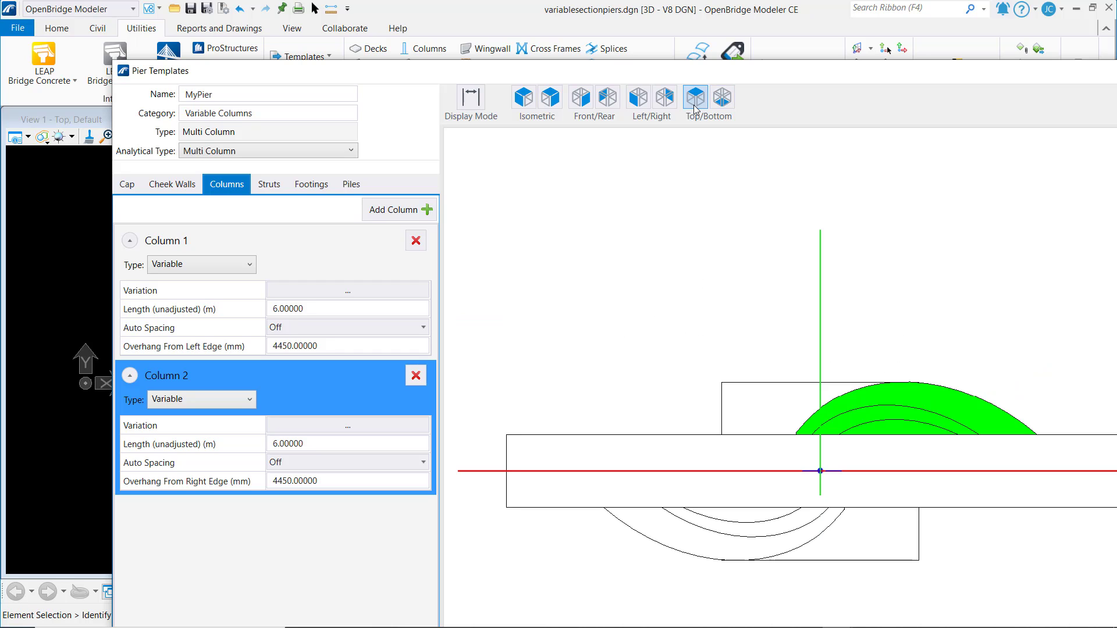
Accept the edited MyPier template and close the Pier Templates window.
{"action": "left_click_drag", "start_coordinate": [740, 72], "coordinate": [650, 18]}
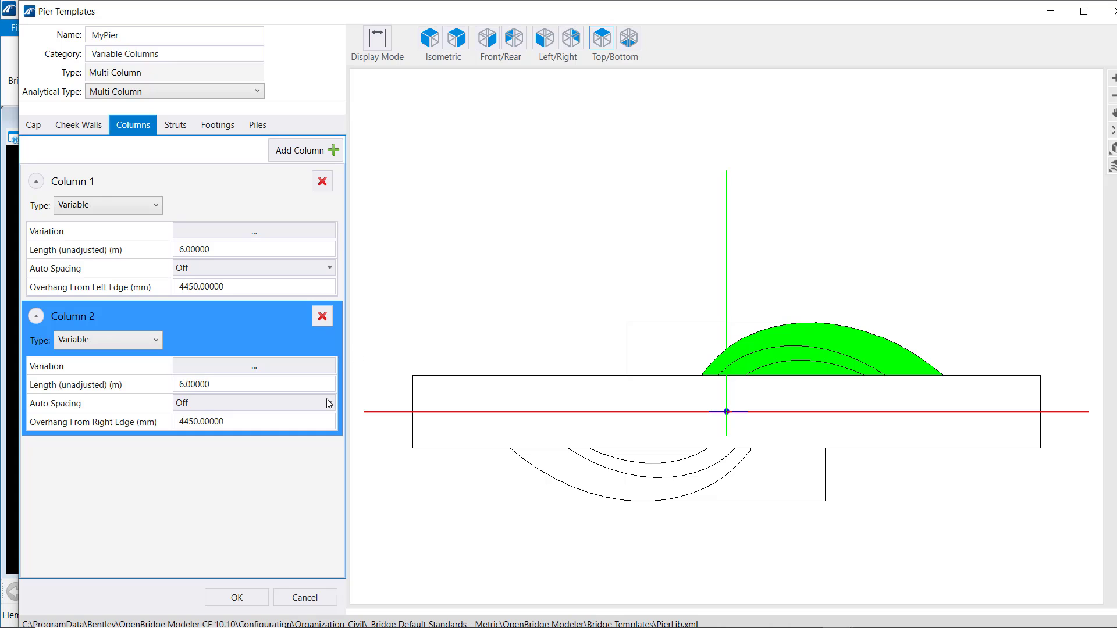
{"action": "left_click", "coordinate": [254, 599]}
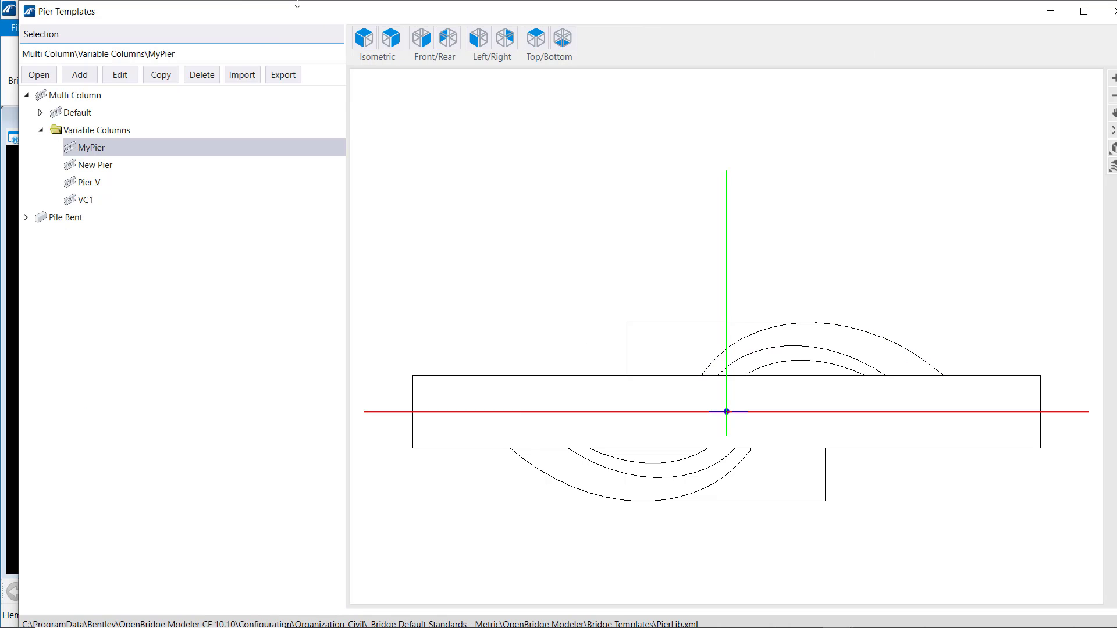
{"action": "left_click_drag", "start_coordinate": [296, 12], "coordinate": [232, 31]}
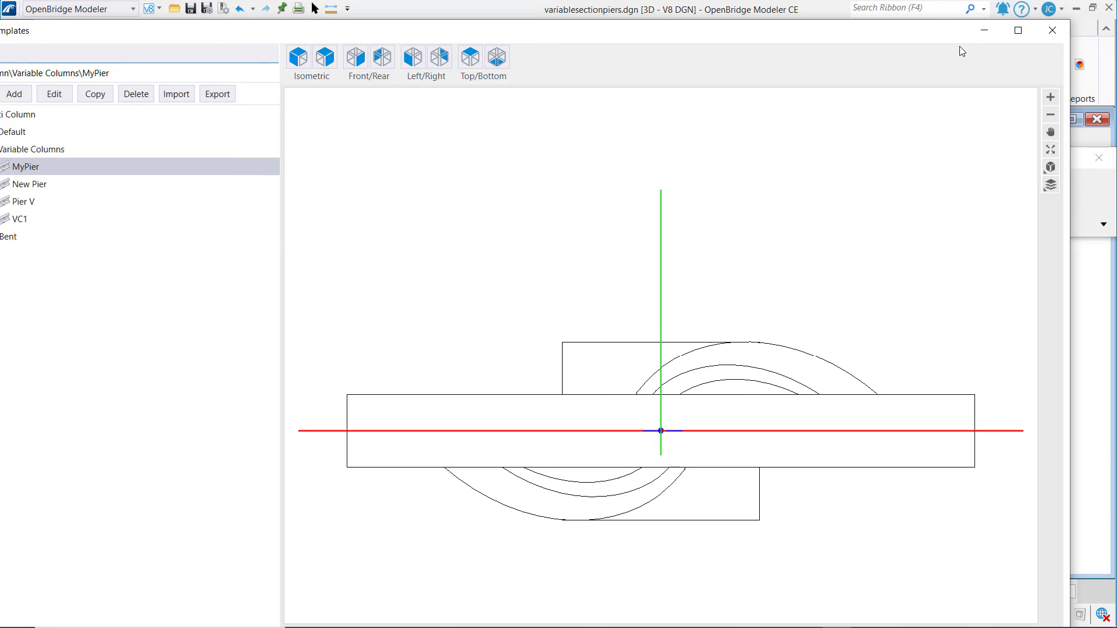
{"action": "left_click", "coordinate": [1055, 34]}
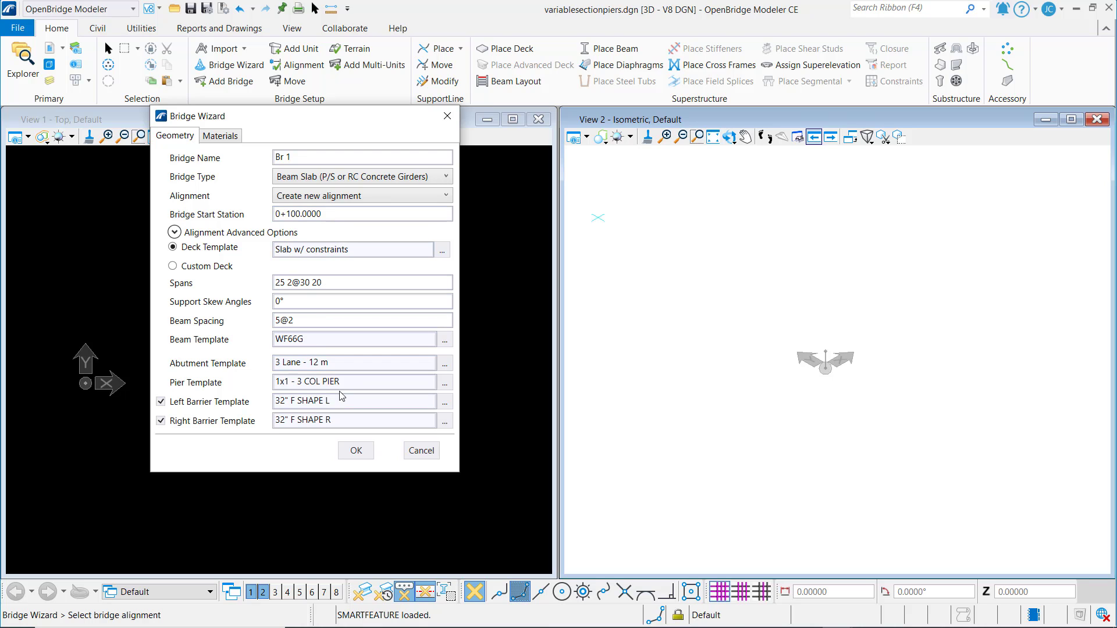
Assign MyPier from the Variable Columns category as the Bridge Wizard's pier template and generate the bridge.
{"action": "left_click", "coordinate": [444, 382]}
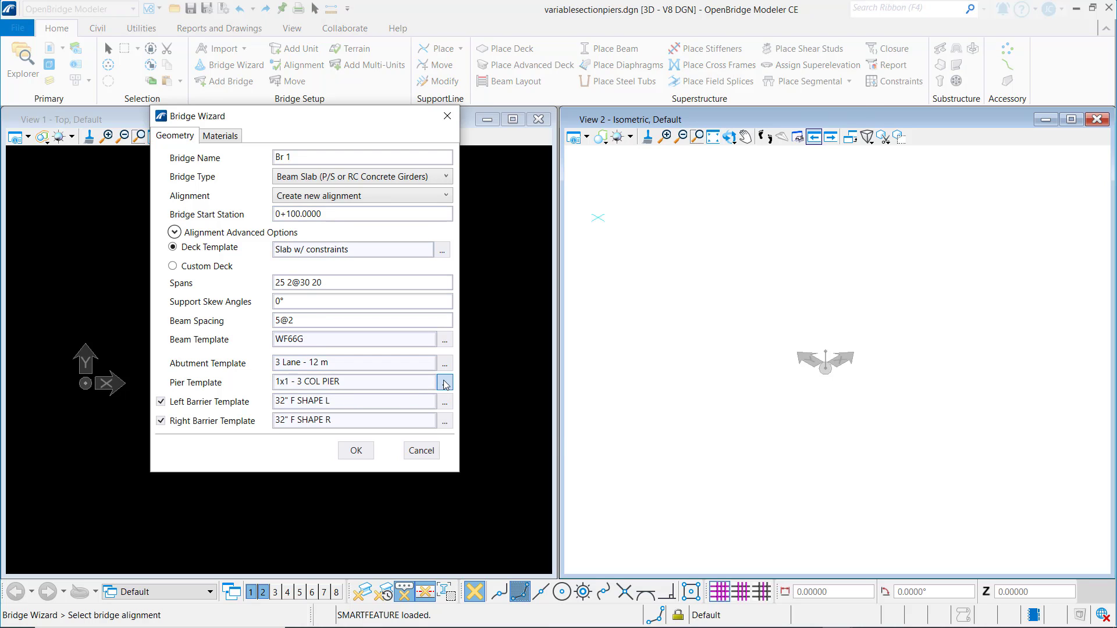
{"action": "double_click", "coordinate": [260, 106]}
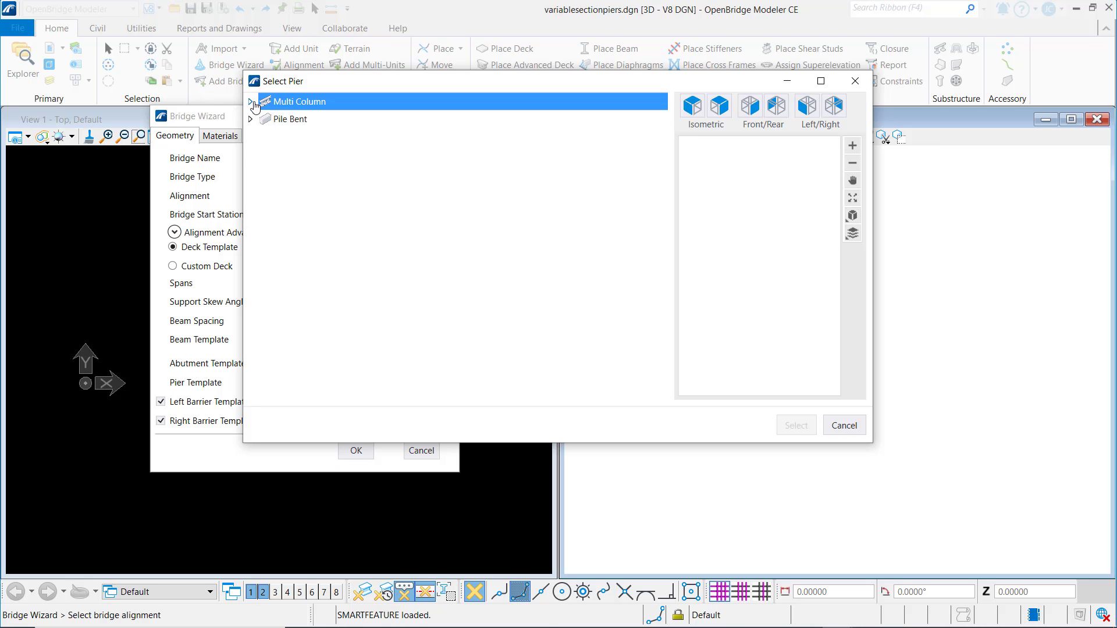
{"action": "left_click", "coordinate": [265, 137]}
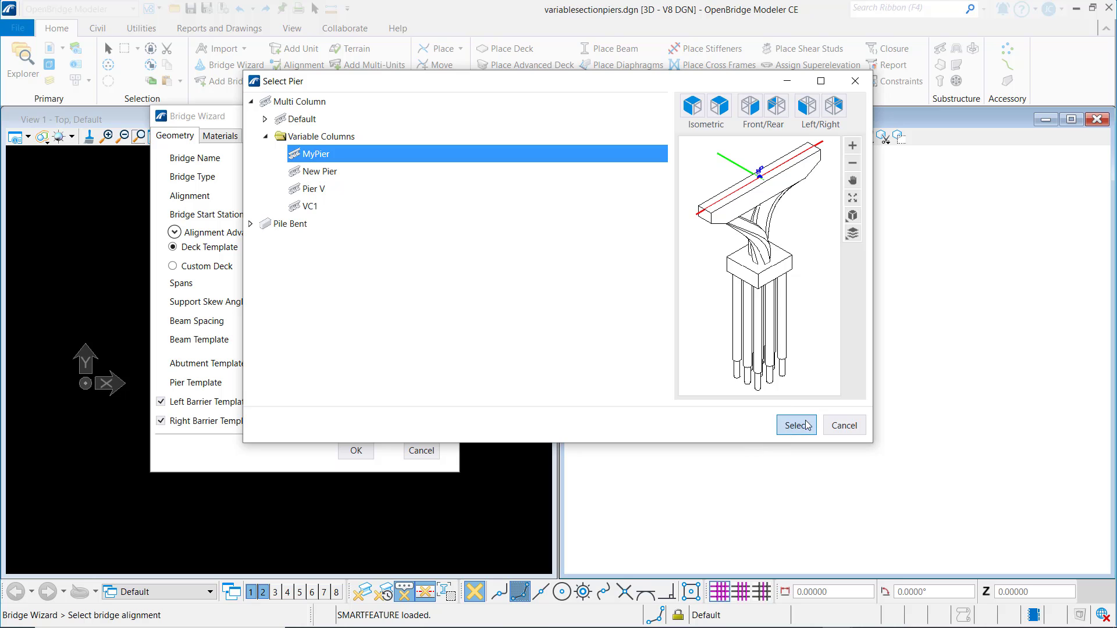
{"action": "left_click", "coordinate": [796, 425]}
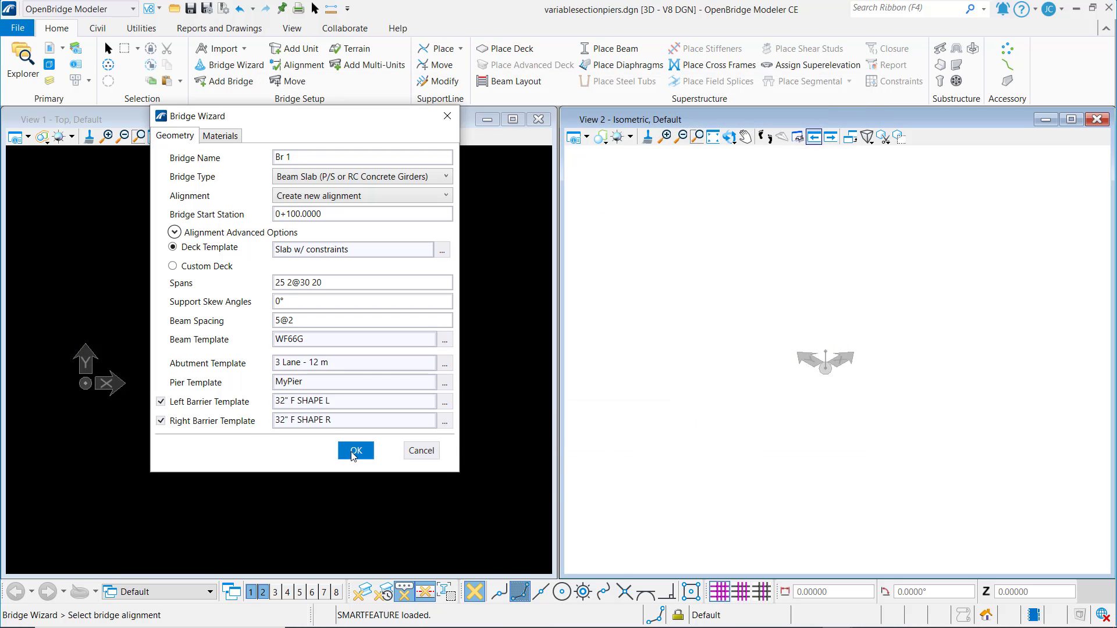
{"action": "left_click", "coordinate": [354, 451]}
Change View 1's display style to Illustration:Ignore Lighting with the bridge seen from the side in 3D.
{"action": "left_click", "coordinate": [166, 137]}
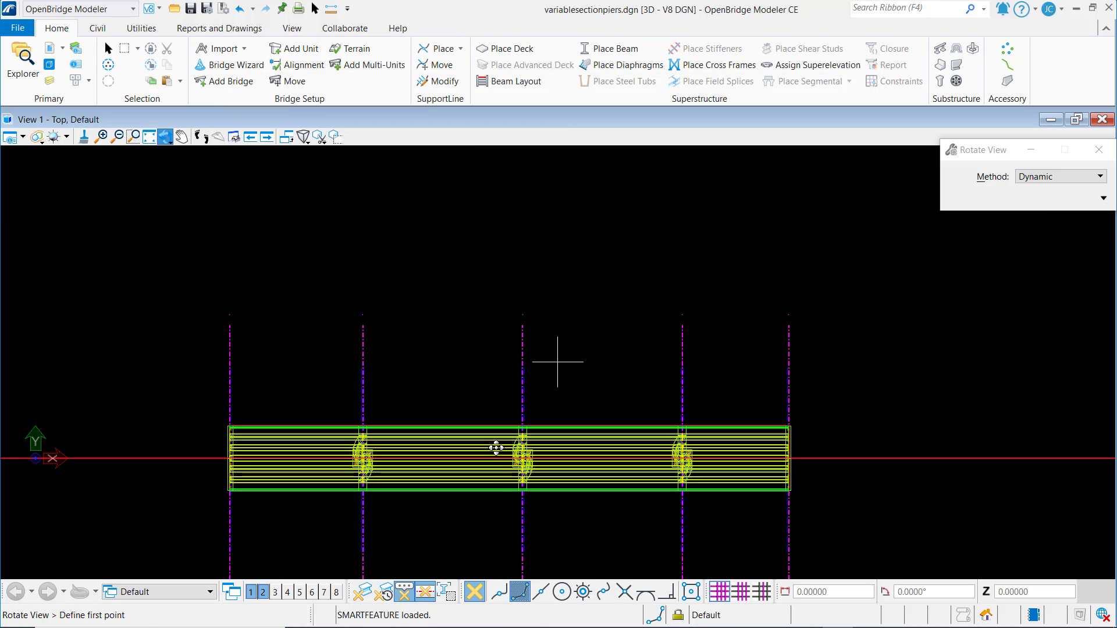
{"action": "left_click", "coordinate": [496, 476]}
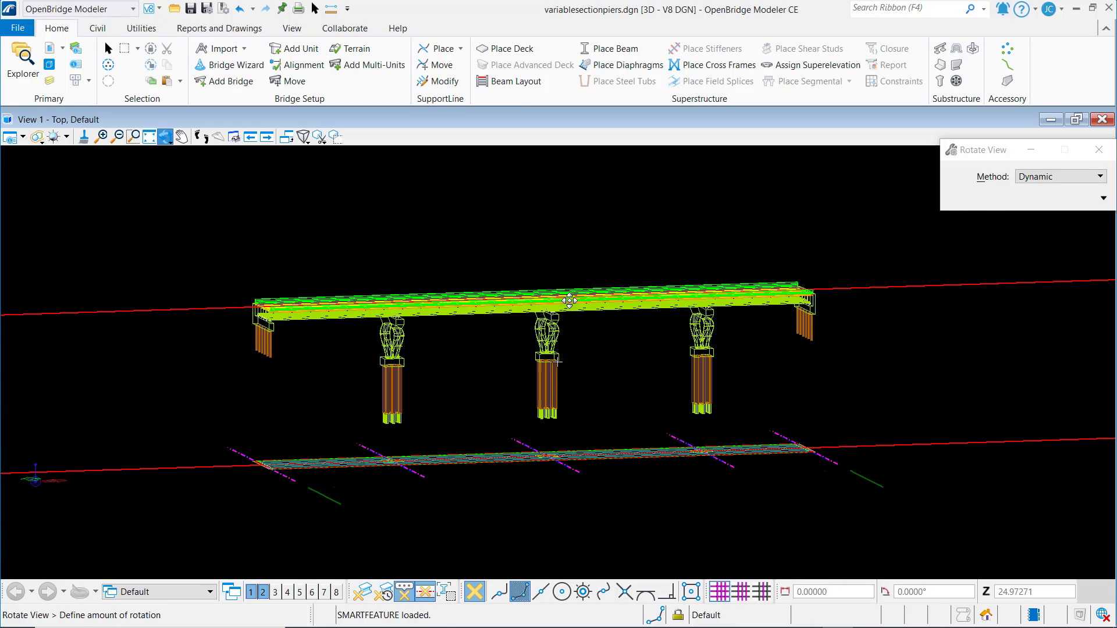
{"action": "right_click", "coordinate": [599, 290]}
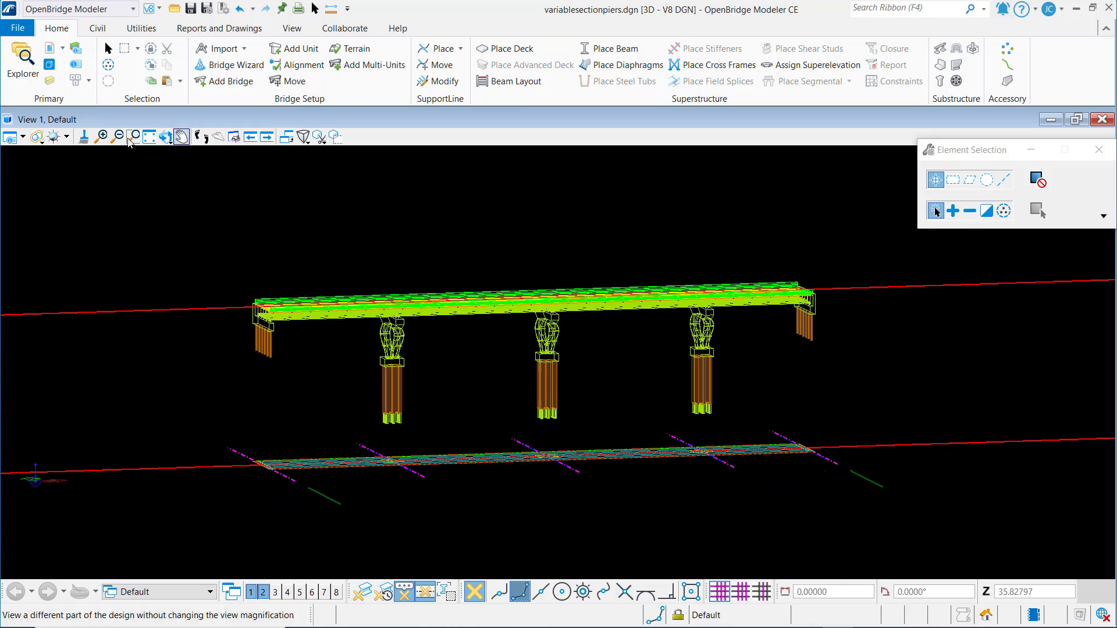
{"action": "left_click", "coordinate": [24, 138]}
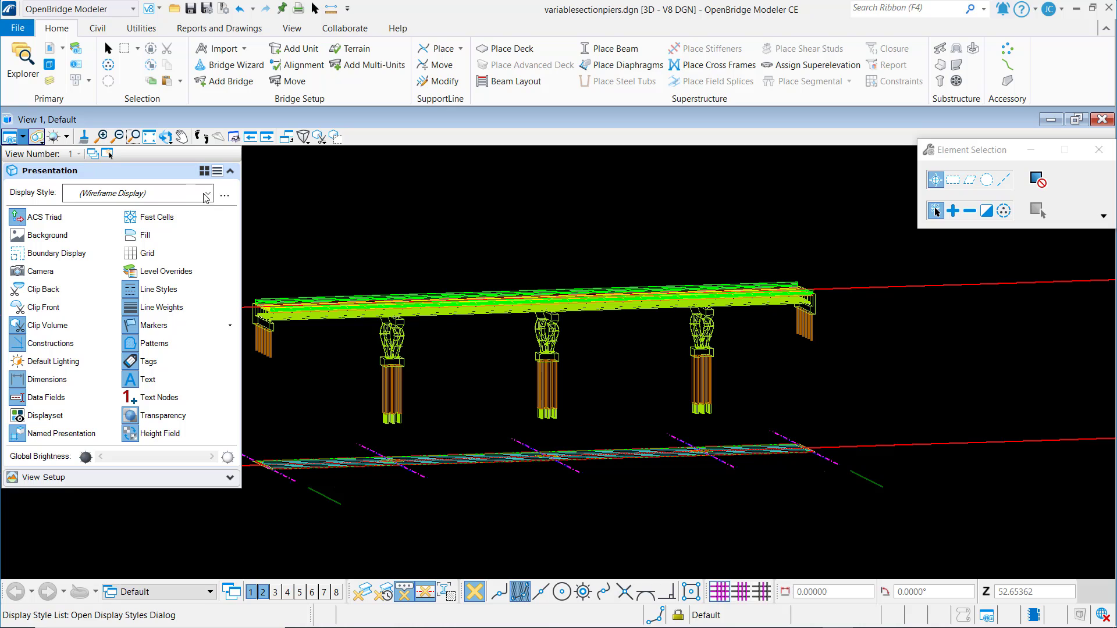
{"action": "left_click", "coordinate": [208, 194]}
{"action": "scroll", "coordinate": [211, 235], "scroll_direction": "down", "scroll_amount": 7}
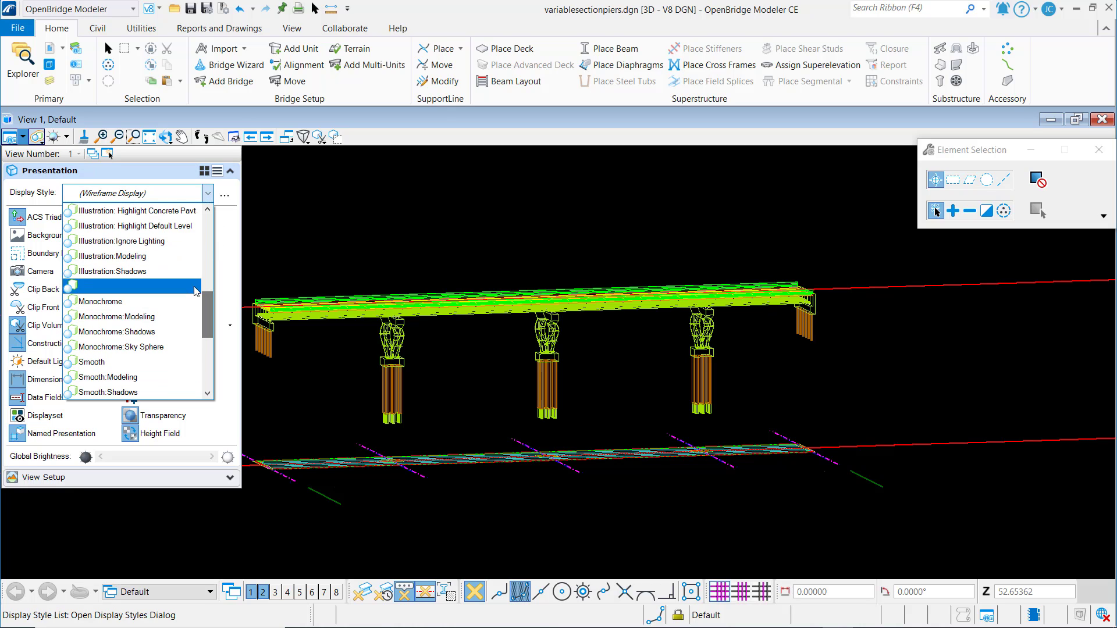
{"action": "left_click", "coordinate": [171, 241]}
Inspect the shaded bridge's twisted pier columns up close and from different angles.
{"action": "scroll", "coordinate": [472, 370], "scroll_direction": "up", "scroll_amount": 2}
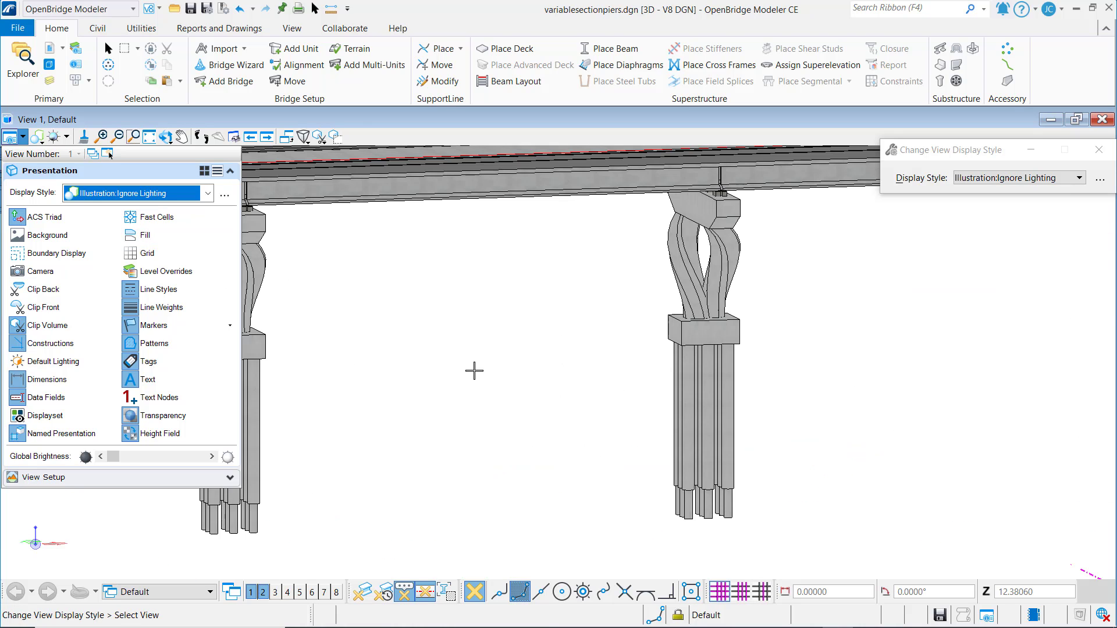
{"action": "scroll", "coordinate": [605, 389], "scroll_direction": "down", "scroll_amount": 1}
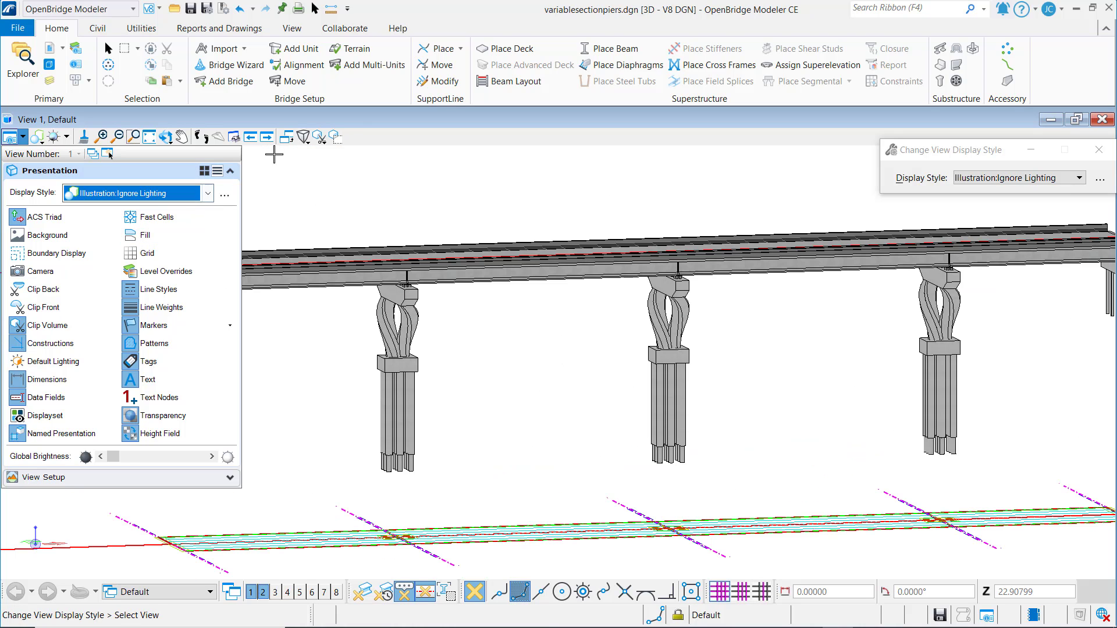
{"action": "left_click", "coordinate": [166, 137]}
{"action": "left_click", "coordinate": [465, 334]}
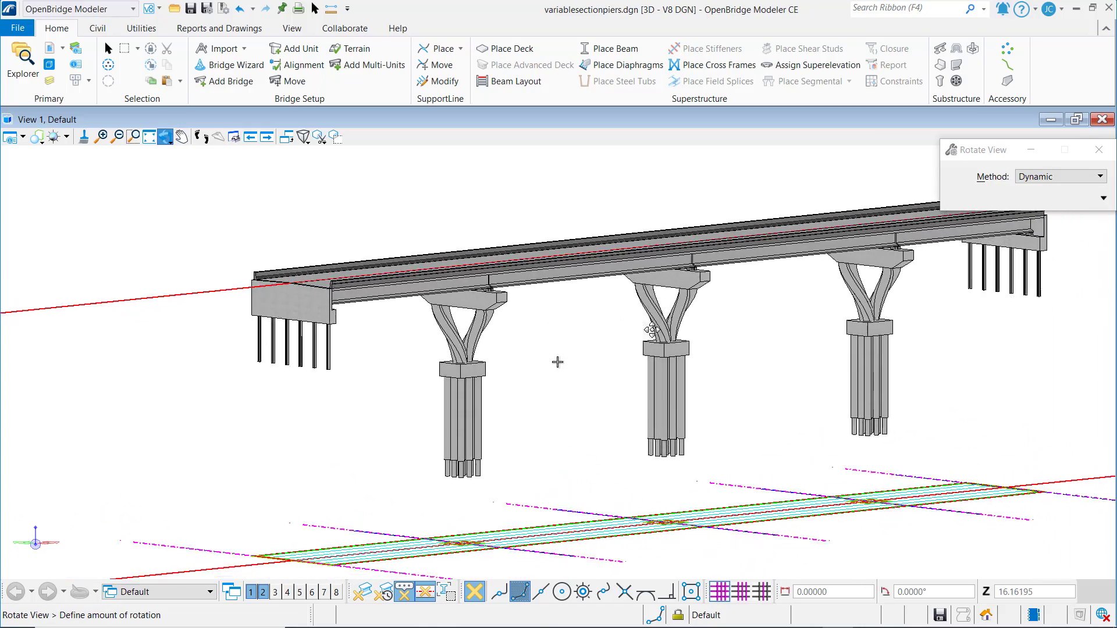